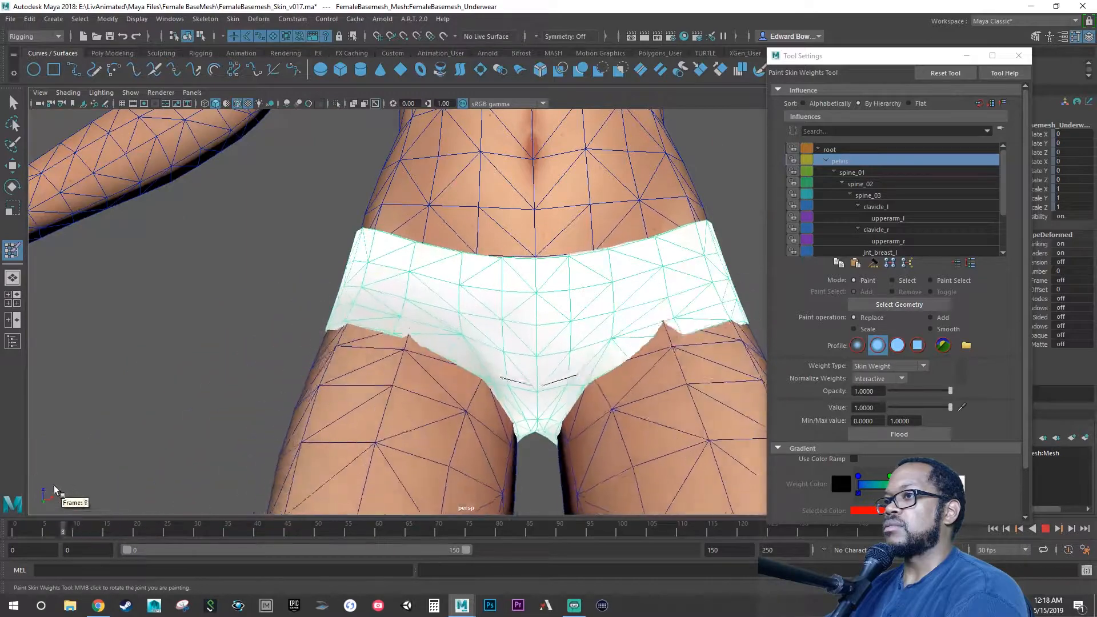
At frame 0, paint thigh_l and thigh_r weights at value 0.25 along their respective leg openings on the underwear's front
{"action": "mouse_move", "coordinate": [49, 479]}
{"action": "left_mouse_down"}
{"action": "mouse_move", "coordinate": [66, 476]}
{"action": "mouse_move", "coordinate": [34, 472]}
{"action": "mouse_move", "coordinate": [98, 464]}
{"action": "mouse_move", "coordinate": [14, 450]}
{"action": "left_mouse_up"}
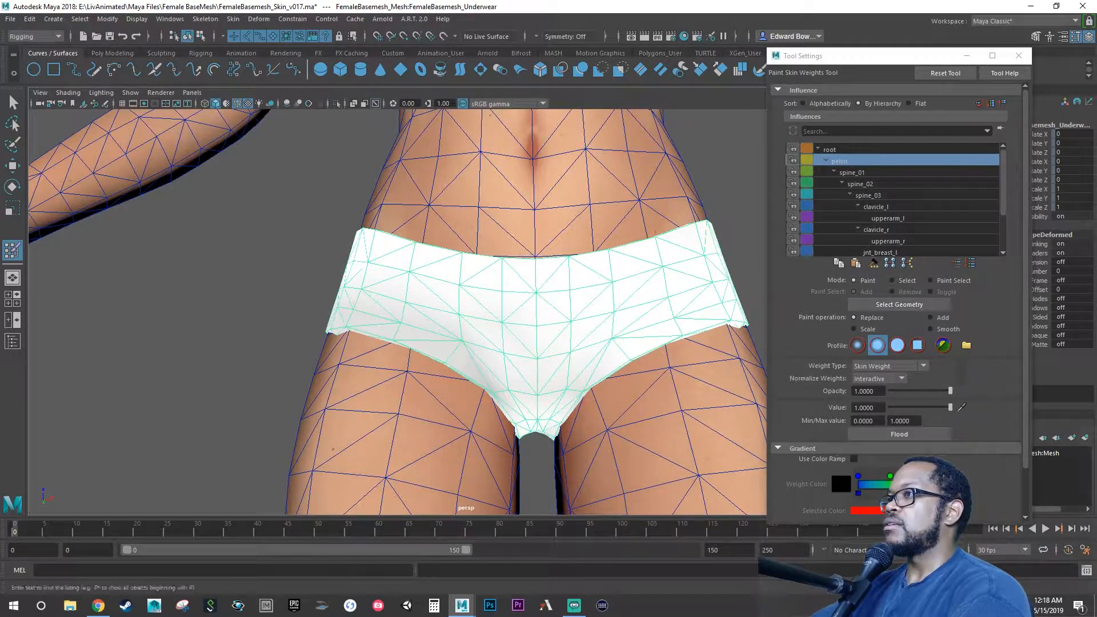
{"action": "scroll", "coordinate": [920, 221], "scroll_direction": "down", "scroll_amount": 3}
{"action": "left_click", "coordinate": [867, 238]}
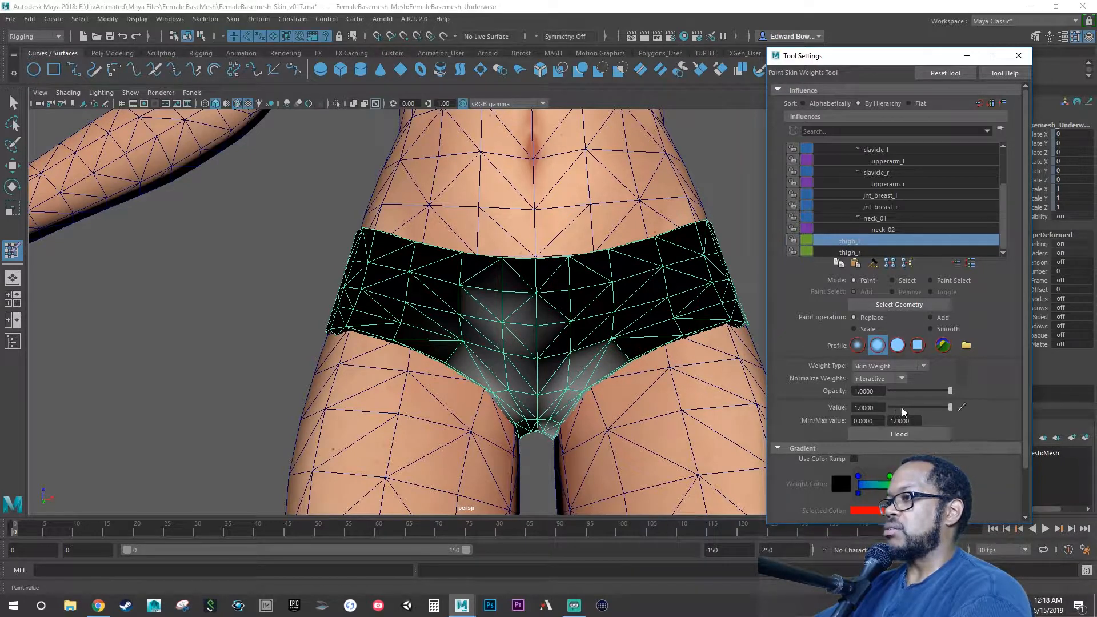
{"action": "type", "text": ".25"}
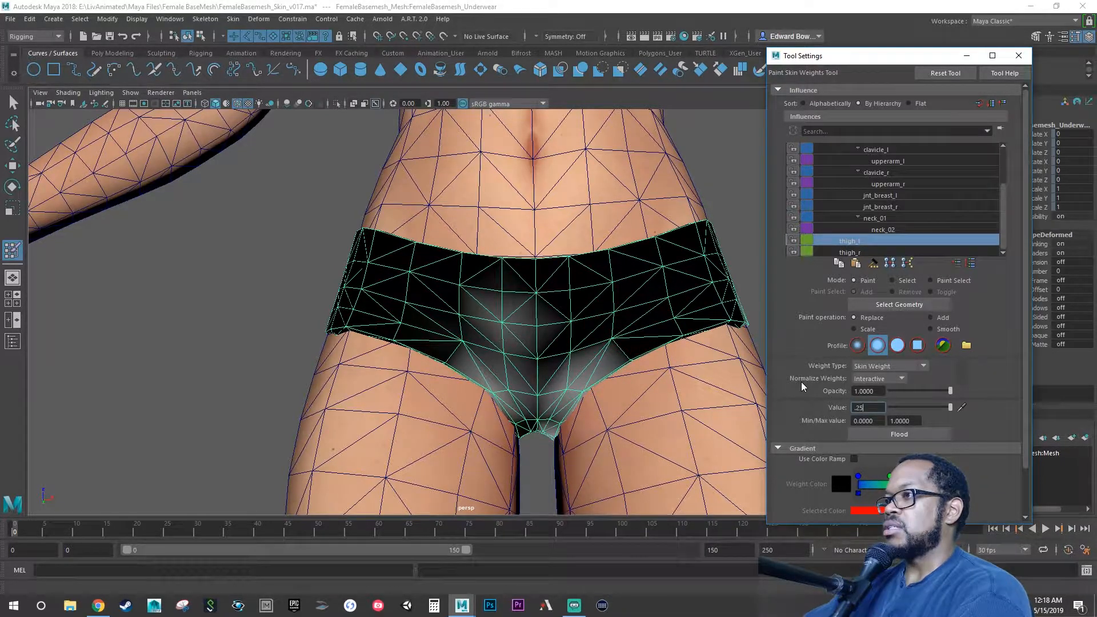
{"action": "key", "text": "Return"}
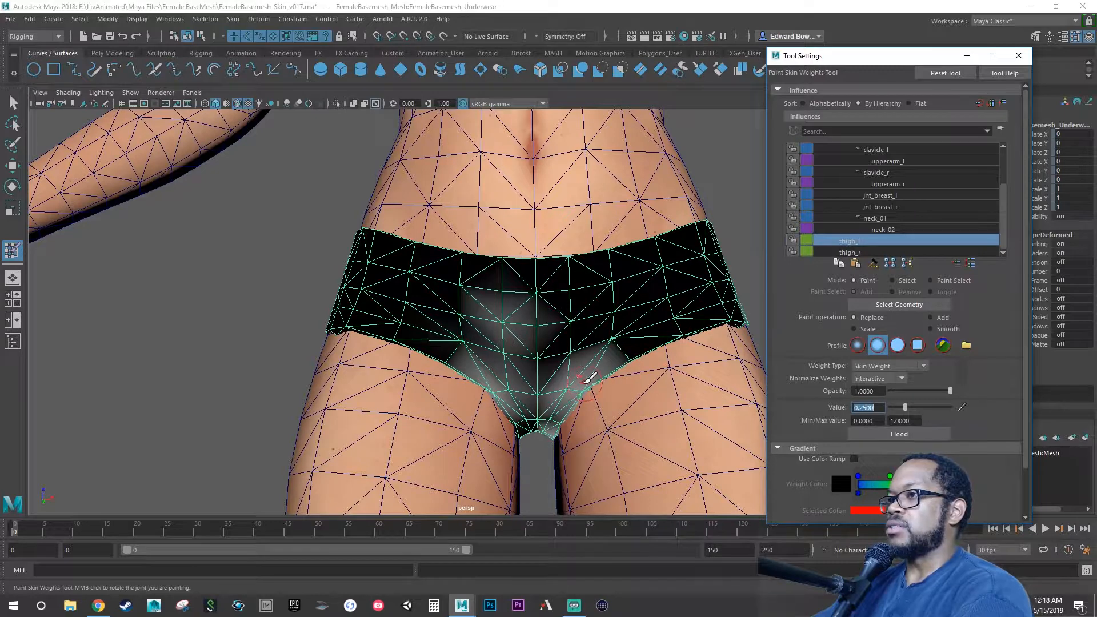
{"action": "mouse_move", "coordinate": [648, 343]}
{"action": "left_mouse_down"}
{"action": "mouse_move", "coordinate": [731, 322]}
{"action": "mouse_move", "coordinate": [608, 345]}
{"action": "mouse_move", "coordinate": [577, 366]}
{"action": "mouse_move", "coordinate": [545, 424]}
{"action": "mouse_move", "coordinate": [633, 336]}
{"action": "mouse_move", "coordinate": [734, 306]}
{"action": "left_mouse_up"}
{"action": "left_click", "coordinate": [865, 252]}
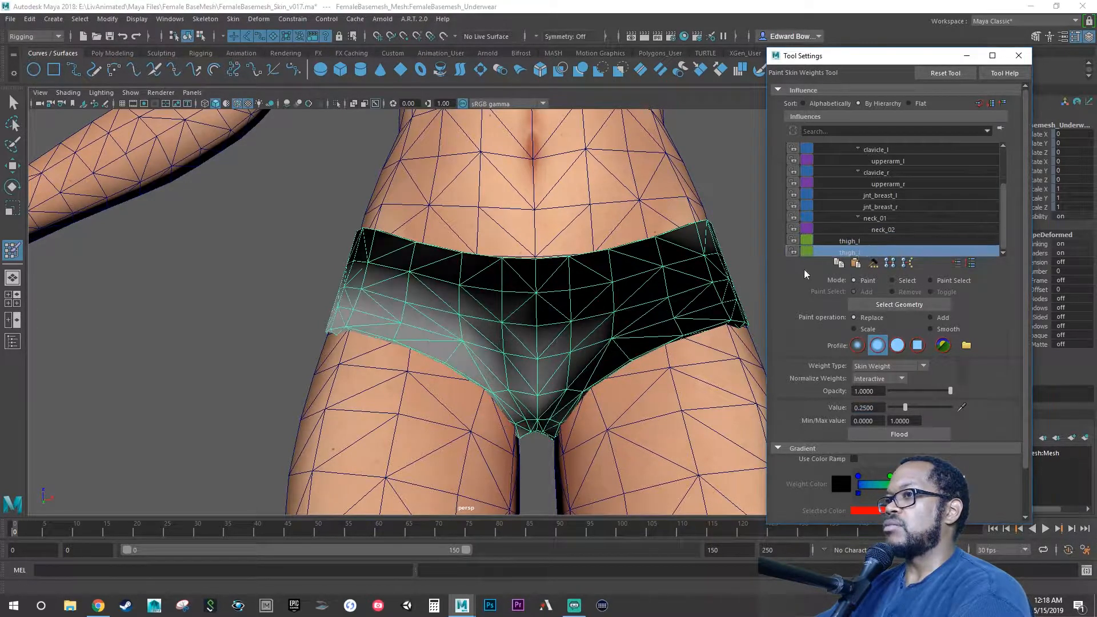
{"action": "mouse_move", "coordinate": [505, 387]}
{"action": "left_mouse_down"}
{"action": "mouse_move", "coordinate": [499, 360]}
{"action": "mouse_move", "coordinate": [460, 335]}
{"action": "left_mouse_up"}
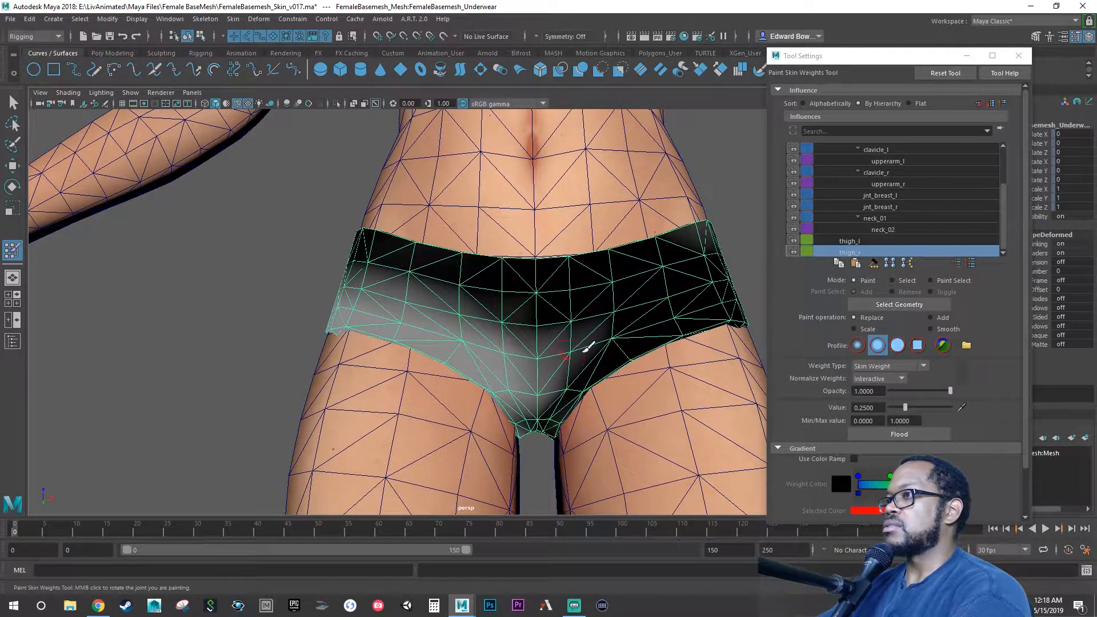
Paint thigh_l weights to 0 over the front centre and the character's right side of the underwear
{"action": "left_click", "coordinate": [857, 240]}
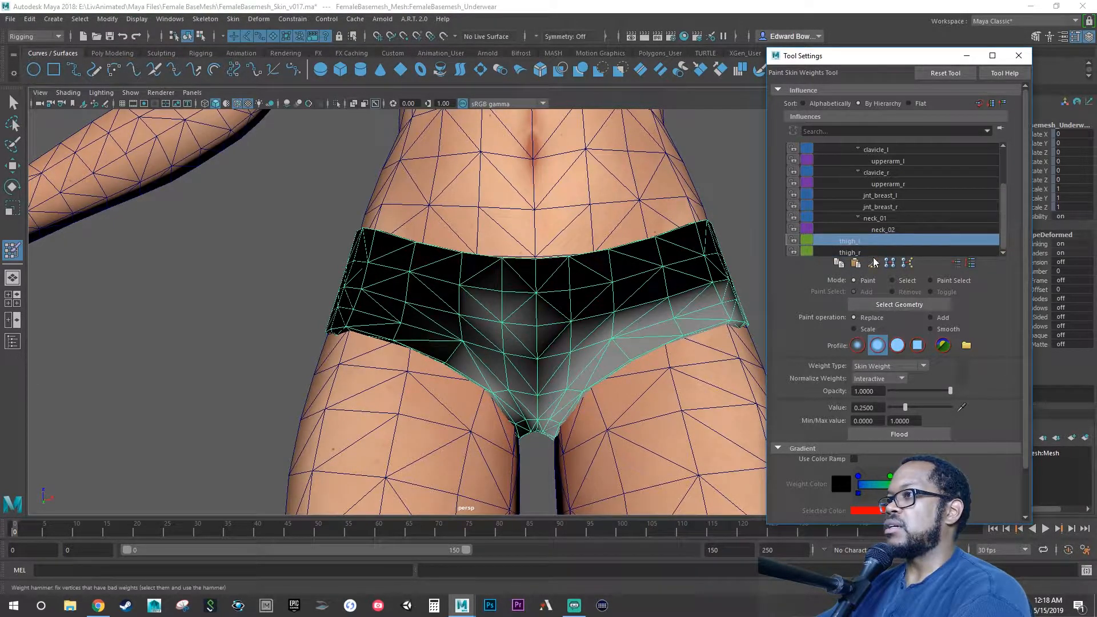
{"action": "scroll", "coordinate": [897, 218], "scroll_direction": "up", "scroll_amount": 2}
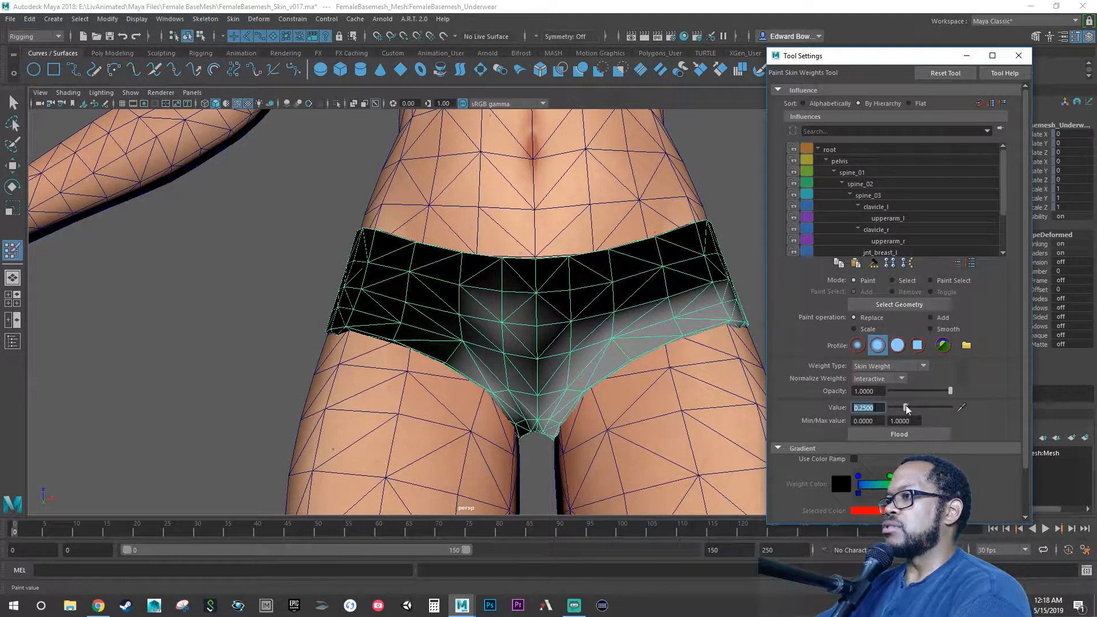
{"action": "left_click_drag", "start_coordinate": [521, 310], "coordinate": [508, 322]}
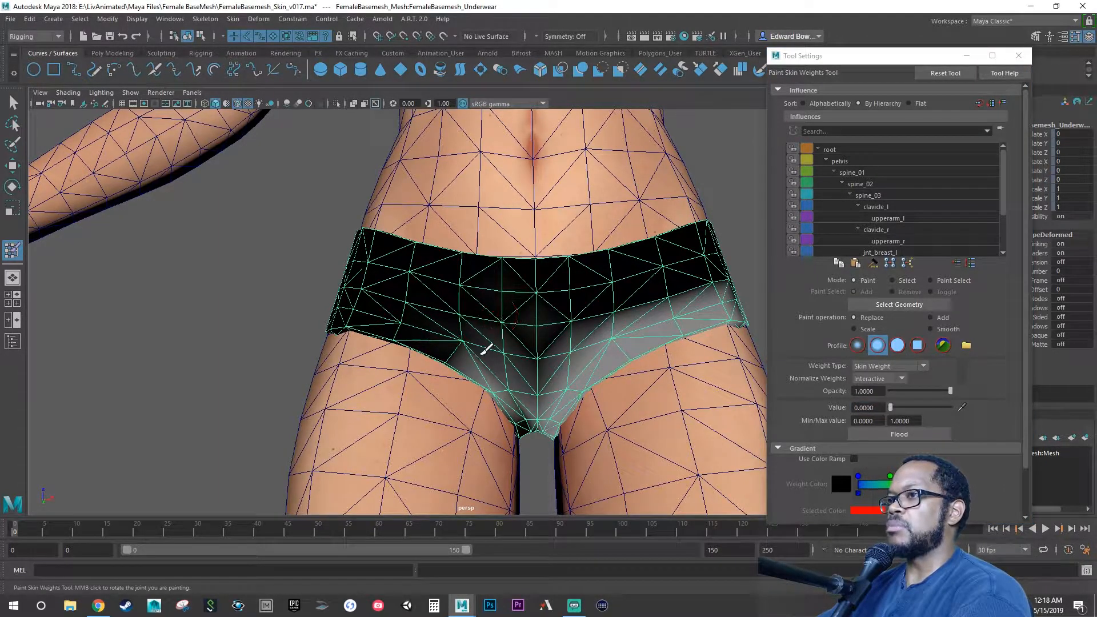
{"action": "mouse_move", "coordinate": [483, 376]}
{"action": "left_mouse_down"}
{"action": "mouse_move", "coordinate": [497, 387]}
{"action": "mouse_move", "coordinate": [516, 365]}
{"action": "mouse_move", "coordinate": [498, 371]}
{"action": "mouse_move", "coordinate": [526, 423]}
{"action": "mouse_move", "coordinate": [544, 295]}
{"action": "mouse_move", "coordinate": [514, 313]}
{"action": "mouse_move", "coordinate": [752, 289]}
{"action": "left_mouse_up"}
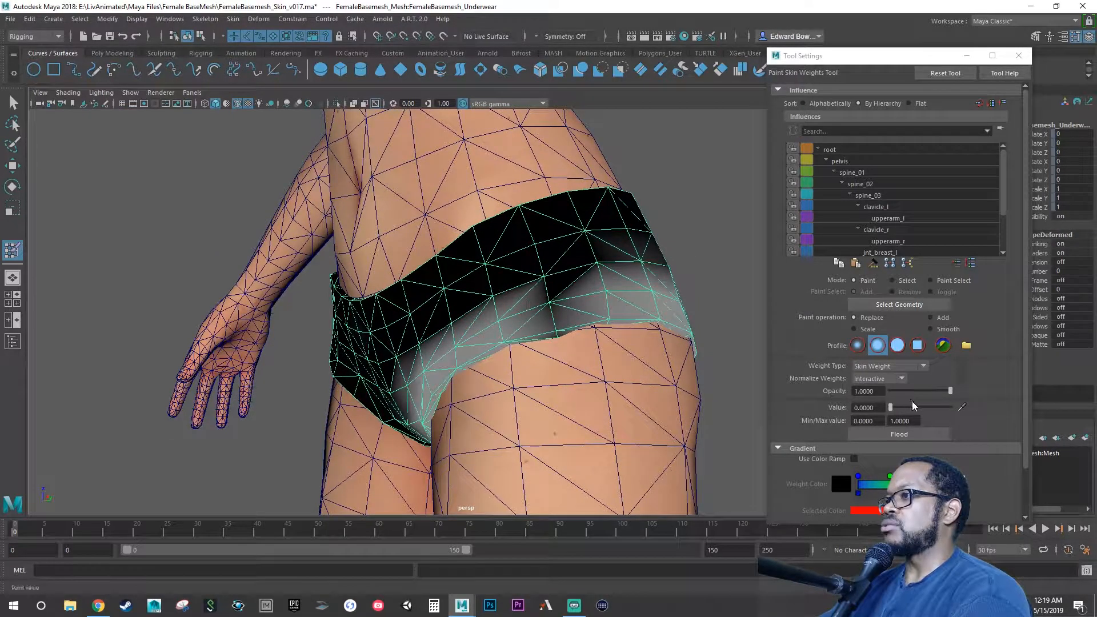
Paint thigh_l weights at value 0.25 along the underwear's lower edge on the character's left hip
{"action": "left_click_drag", "start_coordinate": [880, 407], "coordinate": [821, 371]}
{"action": "type", "text": ".25"}
{"action": "key", "text": "Return"}
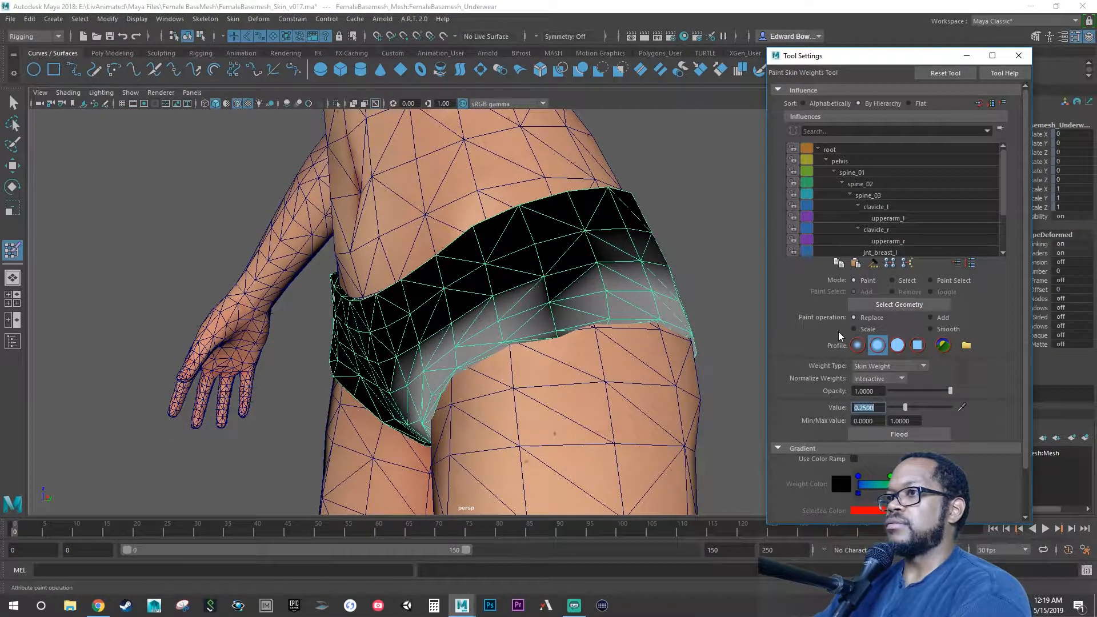
{"action": "mouse_move", "coordinate": [553, 295]}
{"action": "left_mouse_down"}
{"action": "mouse_move", "coordinate": [543, 297]}
{"action": "mouse_move", "coordinate": [557, 325]}
{"action": "left_mouse_up"}
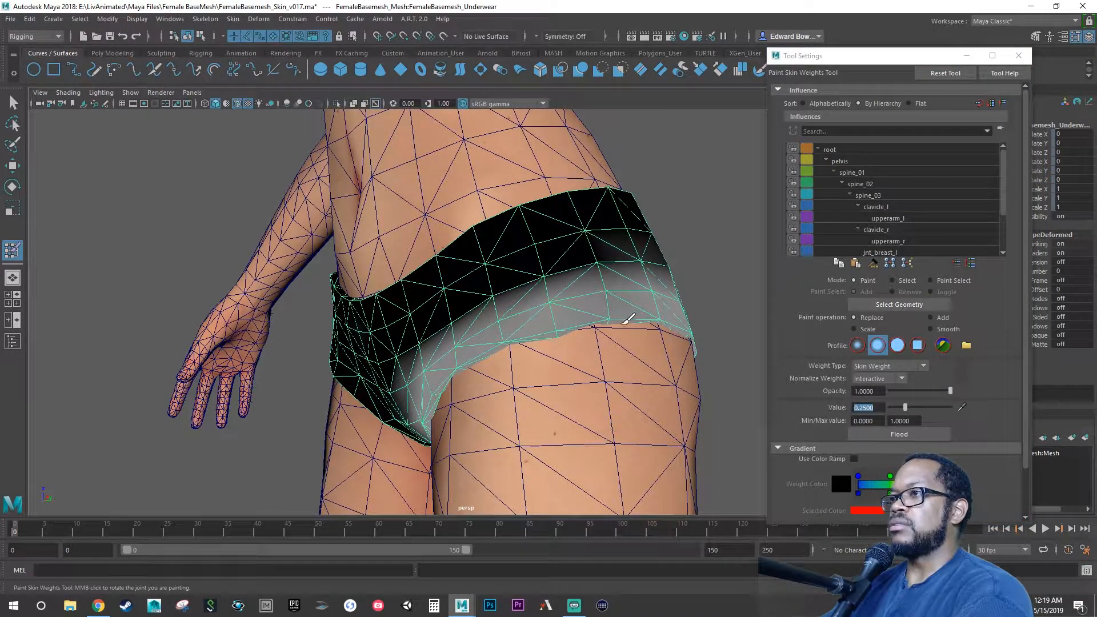
Remove thigh_l influence from the character's right half of the underwear's back by painting with value 0
{"action": "mouse_move", "coordinate": [642, 313]}
{"action": "left_mouse_down", "text": "alt"}
{"action": "mouse_move", "coordinate": [371, 343]}
{"action": "mouse_move", "coordinate": [413, 376]}
{"action": "mouse_move", "coordinate": [389, 357]}
{"action": "mouse_move", "coordinate": [408, 338]}
{"action": "mouse_move", "coordinate": [398, 359]}
{"action": "mouse_move", "coordinate": [392, 343]}
{"action": "mouse_move", "coordinate": [272, 357]}
{"action": "mouse_move", "coordinate": [400, 365]}
{"action": "left_mouse_up", "text": "alt"}
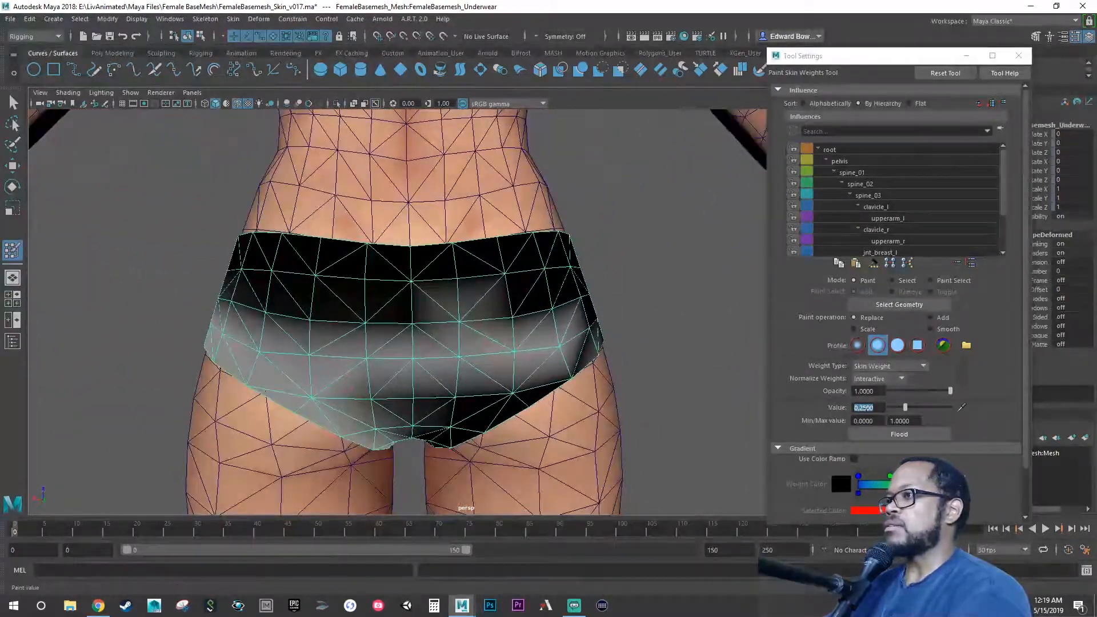
{"action": "left_click_drag", "start_coordinate": [904, 407], "coordinate": [900, 408]}
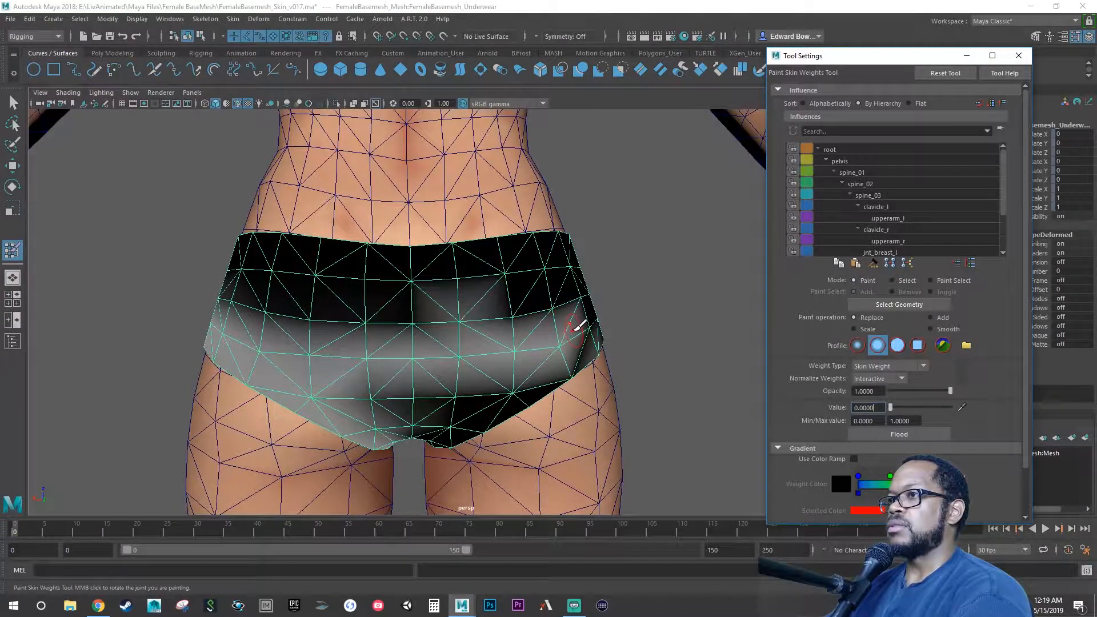
{"action": "mouse_move", "coordinate": [577, 326]}
{"action": "left_mouse_down"}
{"action": "mouse_move", "coordinate": [528, 351]}
{"action": "mouse_move", "coordinate": [497, 348]}
{"action": "mouse_move", "coordinate": [468, 308]}
{"action": "mouse_move", "coordinate": [468, 352]}
{"action": "mouse_move", "coordinate": [431, 357]}
{"action": "mouse_move", "coordinate": [435, 345]}
{"action": "left_mouse_up"}
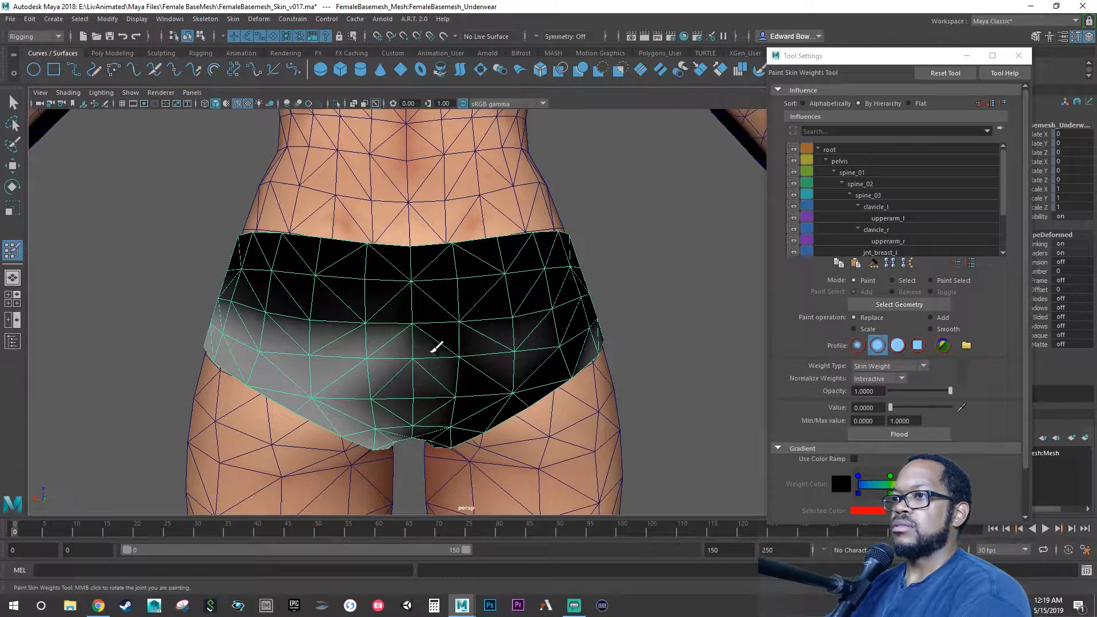
{"action": "left_click_drag", "start_coordinate": [502, 333], "coordinate": [486, 358], "text": "alt"}
{"action": "mouse_move", "coordinate": [551, 362]}
{"action": "left_mouse_down"}
{"action": "mouse_move", "coordinate": [586, 364]}
{"action": "mouse_move", "coordinate": [509, 336]}
{"action": "mouse_move", "coordinate": [599, 303]}
{"action": "left_mouse_up"}
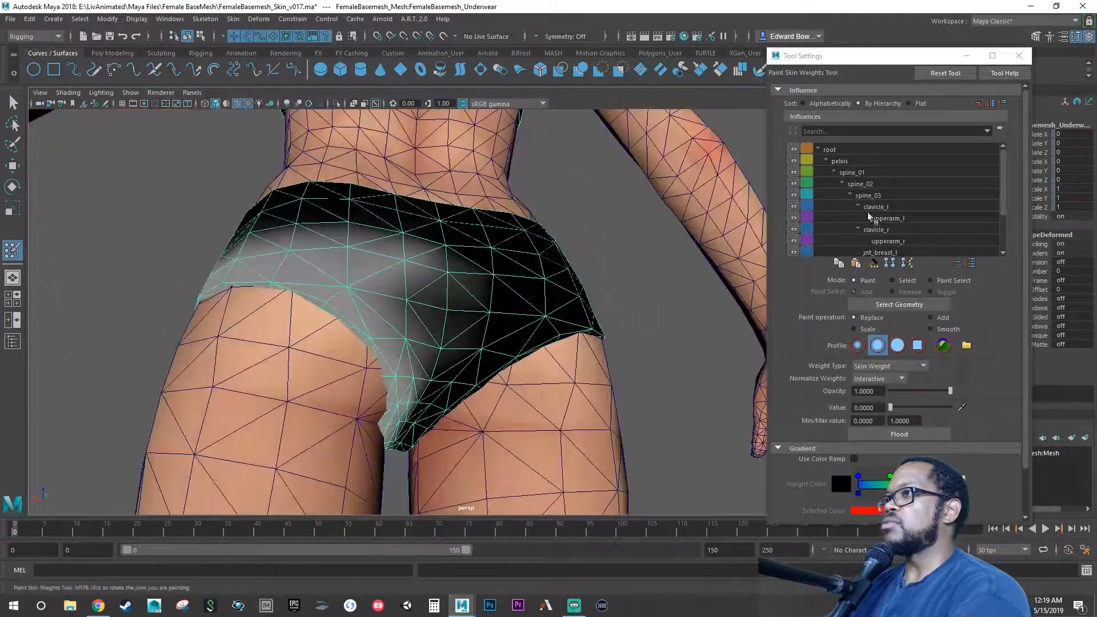
Paint thigh_l weights at value 0.25 over the lower back of the underwear on the character's left side
{"action": "left_click_drag", "start_coordinate": [1000, 176], "coordinate": [999, 231]}
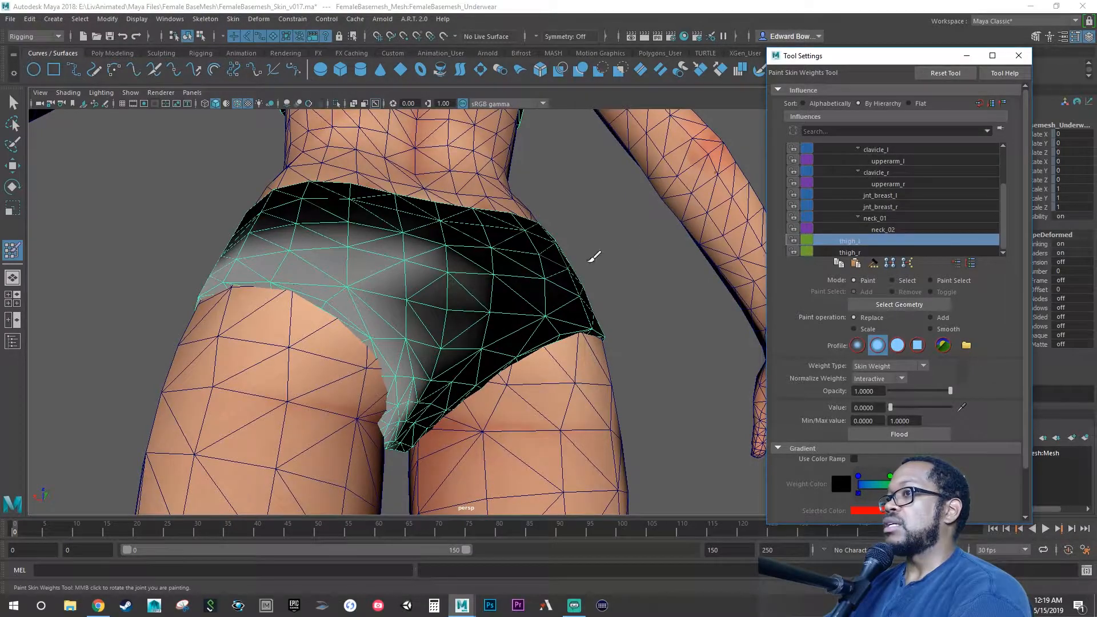
{"action": "mouse_move", "coordinate": [590, 261]}
{"action": "left_mouse_down", "text": "alt"}
{"action": "mouse_move", "coordinate": [455, 308]}
{"action": "mouse_move", "coordinate": [416, 291]}
{"action": "mouse_move", "coordinate": [404, 325]}
{"action": "mouse_move", "coordinate": [572, 328]}
{"action": "mouse_move", "coordinate": [594, 313]}
{"action": "mouse_move", "coordinate": [556, 313]}
{"action": "left_mouse_up", "text": "alt"}
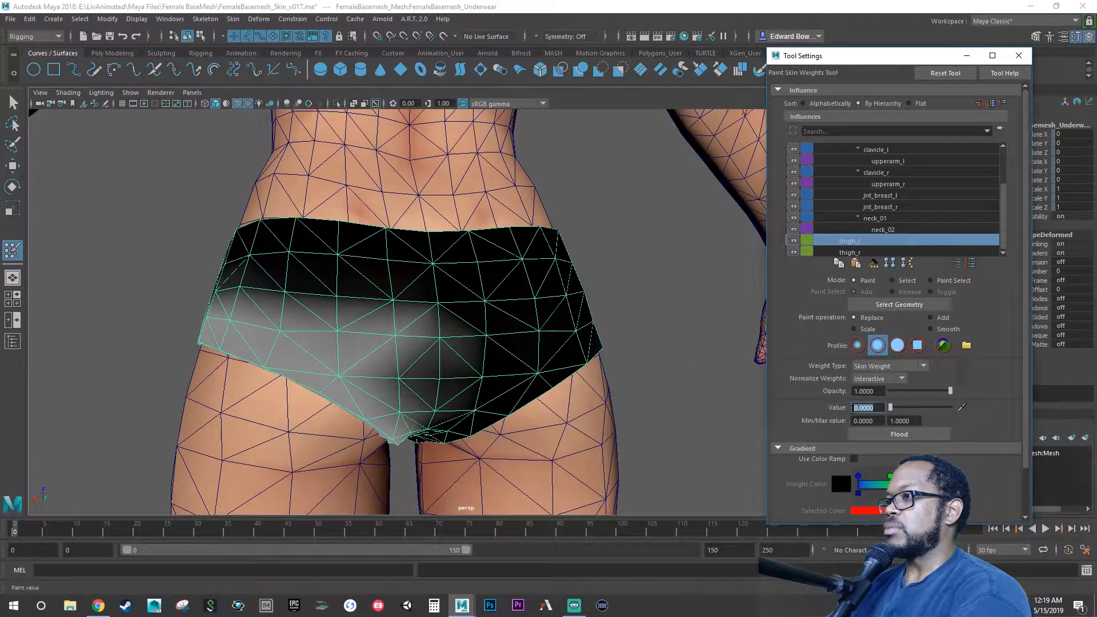
{"action": "double_click", "coordinate": [867, 407]}
{"action": "type", "text": ".1"}
{"action": "key", "text": "BackSpace"}
{"action": "type", "text": "25"}
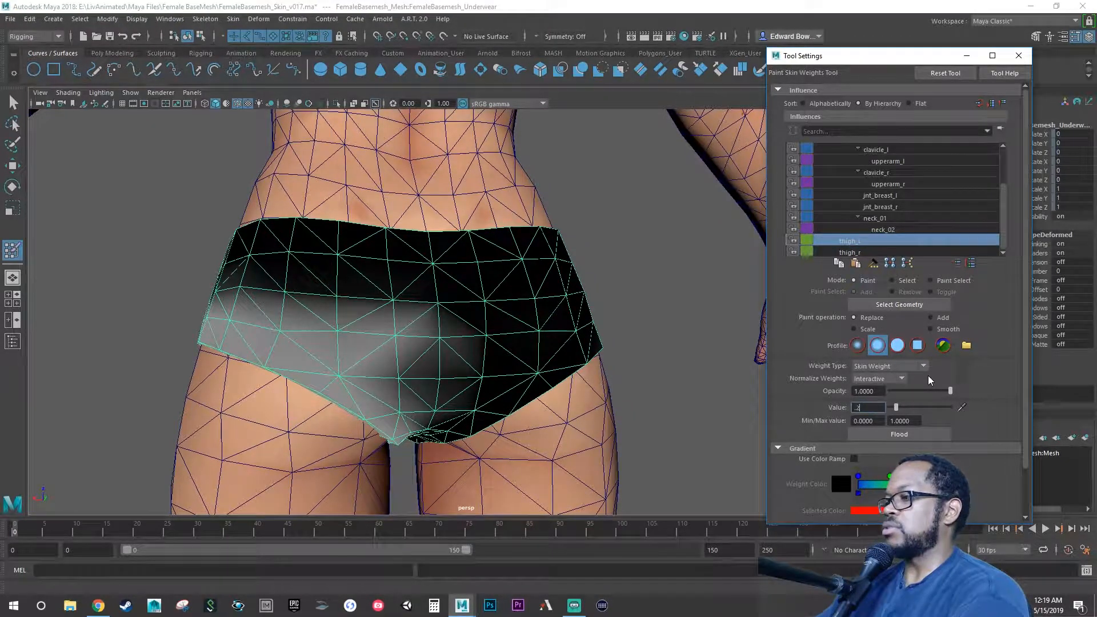
{"action": "key", "text": "Return"}
{"action": "left_click_drag", "start_coordinate": [417, 367], "coordinate": [402, 414]}
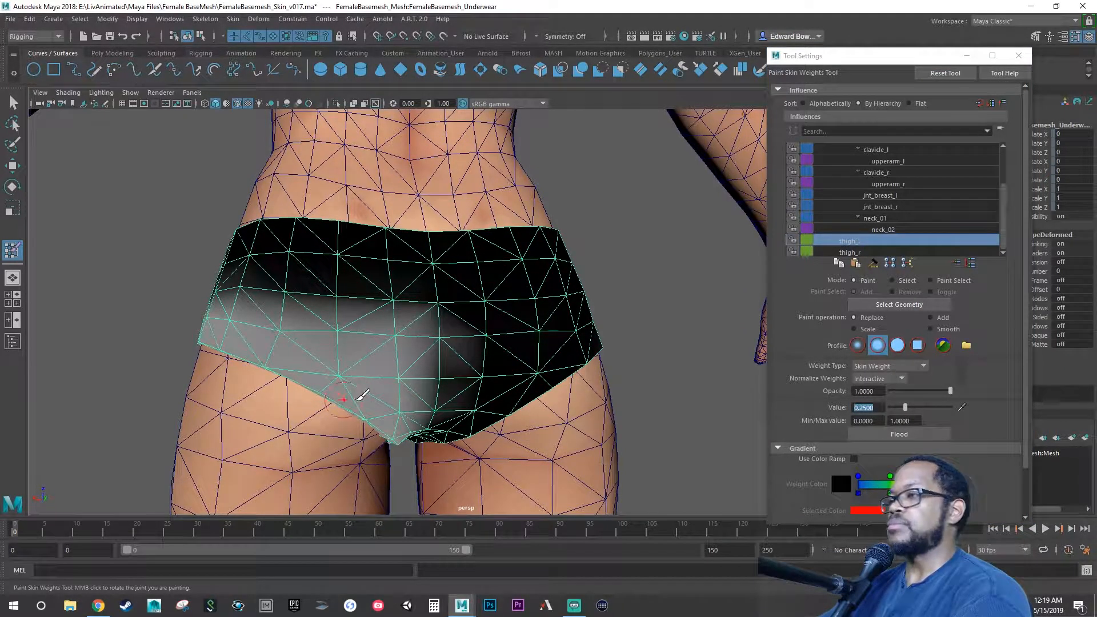
Display the thigh_r influence on the back of the underwear and save the scene
{"action": "left_click", "coordinate": [861, 252]}
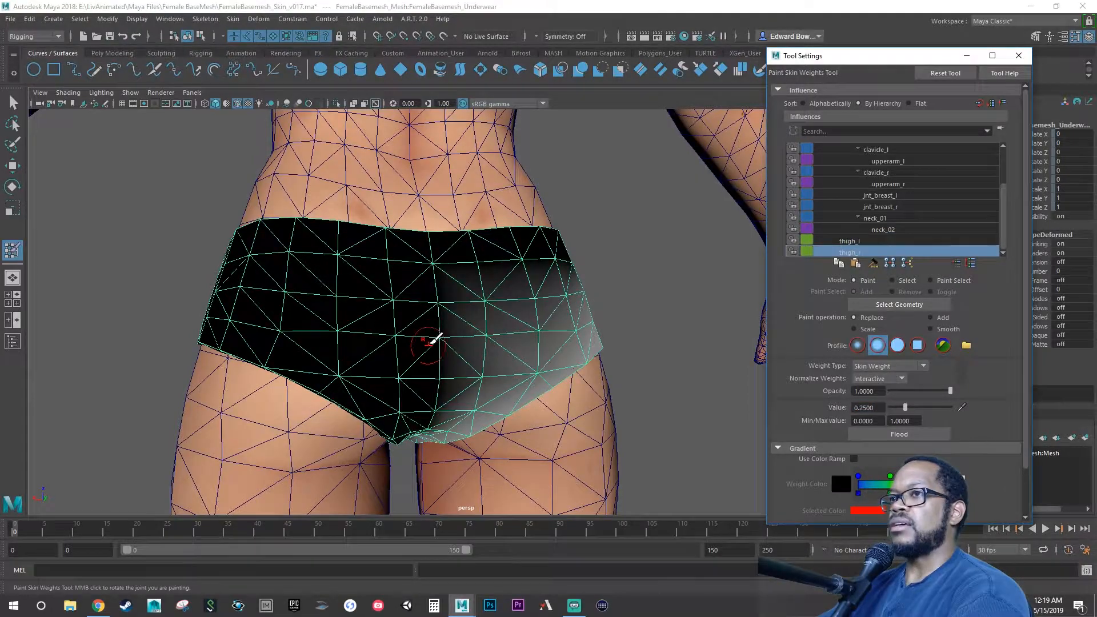
{"action": "mouse_move", "coordinate": [429, 330]}
{"action": "left_mouse_down", "text": "alt"}
{"action": "mouse_move", "coordinate": [551, 350]}
{"action": "mouse_move", "coordinate": [649, 345]}
{"action": "mouse_move", "coordinate": [702, 326]}
{"action": "mouse_move", "coordinate": [891, 341]}
{"action": "mouse_move", "coordinate": [936, 311]}
{"action": "mouse_move", "coordinate": [686, 340]}
{"action": "mouse_move", "coordinate": [470, 321]}
{"action": "mouse_move", "coordinate": [582, 333]}
{"action": "mouse_move", "coordinate": [549, 334]}
{"action": "left_mouse_up", "text": "alt"}
{"action": "left_click_drag", "start_coordinate": [110, 502], "coordinate": [191, 439], "text": "alt"}
{"action": "key", "text": "q"}
{"action": "key", "text": "ctrl+s"}
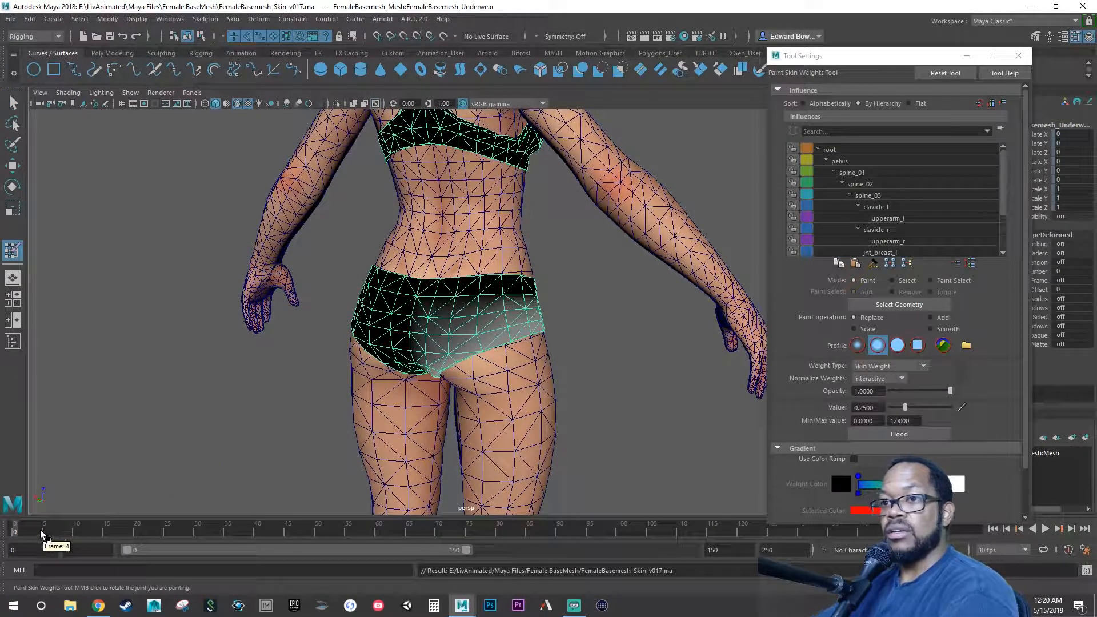
At frame 30, paint thigh_l weights at 0.25 where skin pokes through the underwear on the character's left buttock
{"action": "left_click_drag", "start_coordinate": [41, 530], "coordinate": [198, 542]}
{"action": "left_click_drag", "start_coordinate": [366, 394], "coordinate": [639, 279], "text": "alt"}
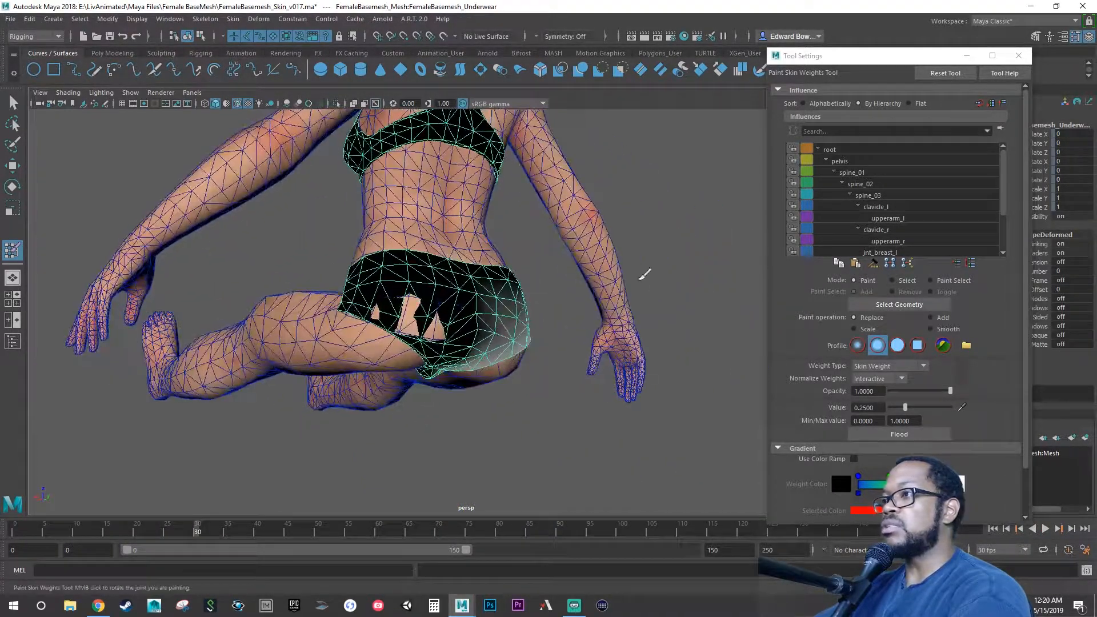
{"action": "scroll", "coordinate": [971, 189], "scroll_direction": "down", "scroll_amount": 3}
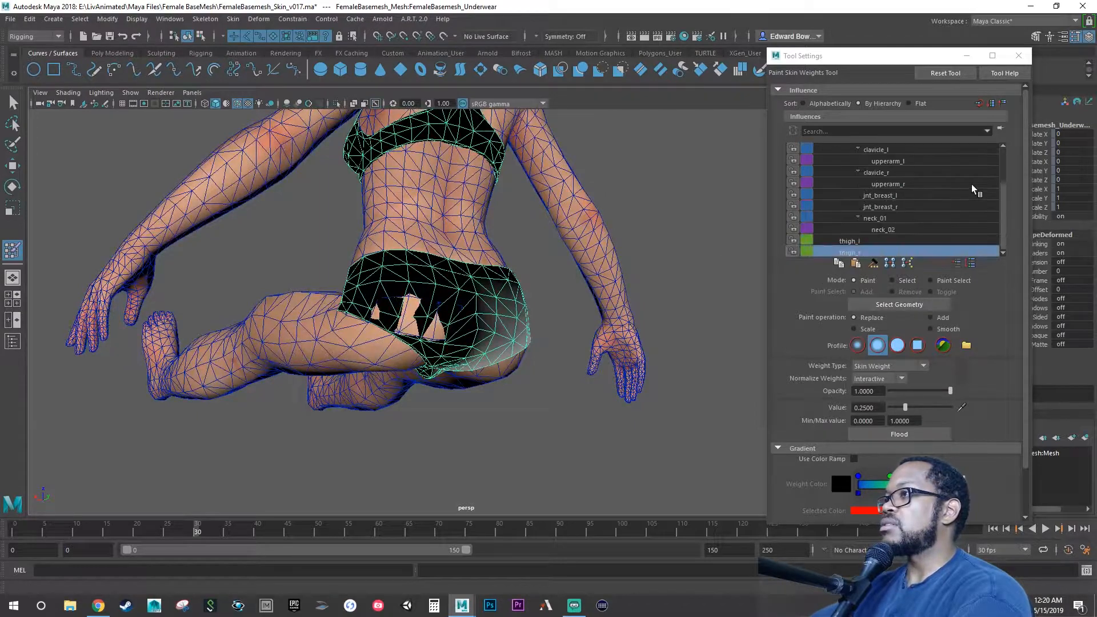
{"action": "left_click", "coordinate": [863, 241]}
{"action": "scroll", "coordinate": [336, 308], "scroll_direction": "up", "scroll_amount": 3}
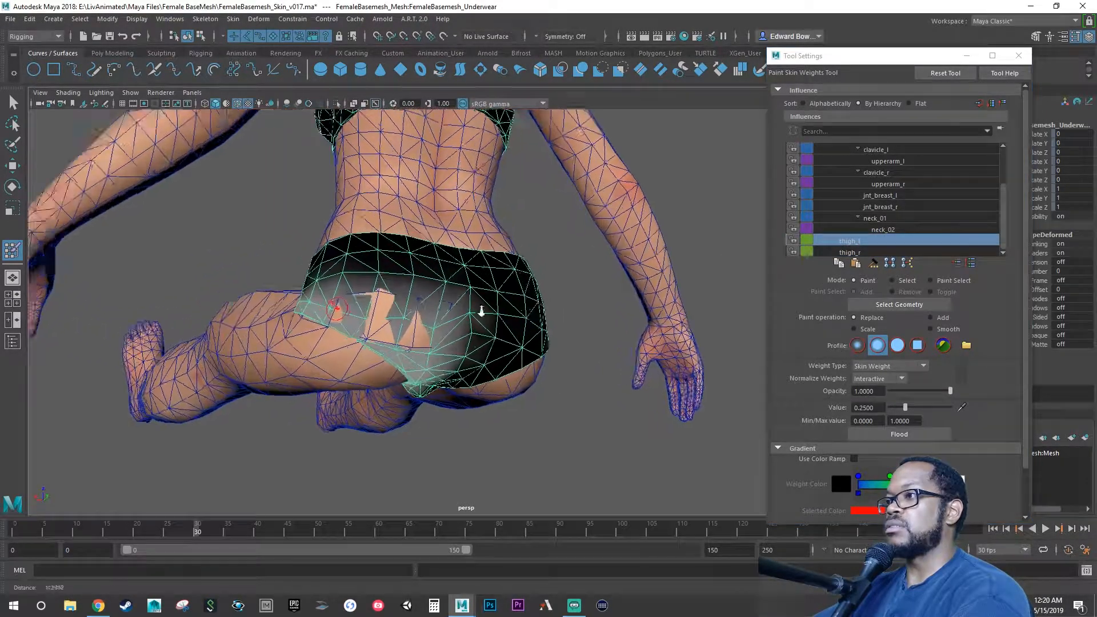
{"action": "mouse_move", "coordinate": [482, 311]}
{"action": "left_mouse_down", "text": "alt"}
{"action": "mouse_move", "coordinate": [558, 326]}
{"action": "mouse_move", "coordinate": [478, 350]}
{"action": "left_mouse_up", "text": "alt"}
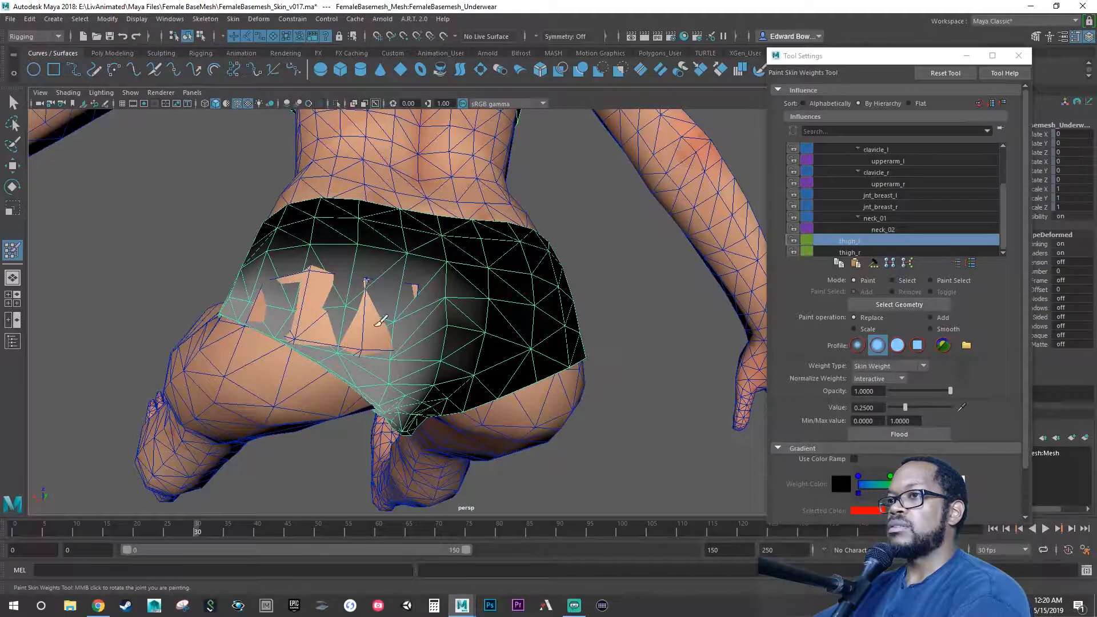
{"action": "mouse_move", "coordinate": [402, 300]}
{"action": "left_mouse_down"}
{"action": "mouse_move", "coordinate": [390, 337]}
{"action": "mouse_move", "coordinate": [345, 334]}
{"action": "mouse_move", "coordinate": [310, 286]}
{"action": "mouse_move", "coordinate": [362, 276]}
{"action": "mouse_move", "coordinate": [313, 274]}
{"action": "mouse_move", "coordinate": [252, 309]}
{"action": "left_mouse_up"}
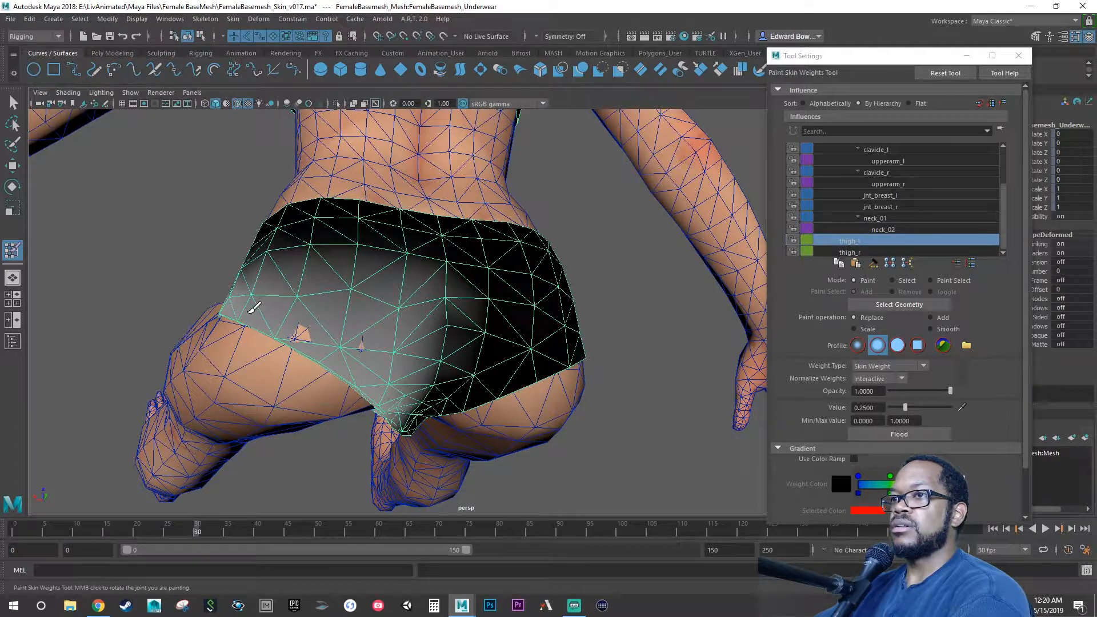
{"action": "left_click_drag", "start_coordinate": [319, 319], "coordinate": [354, 338]}
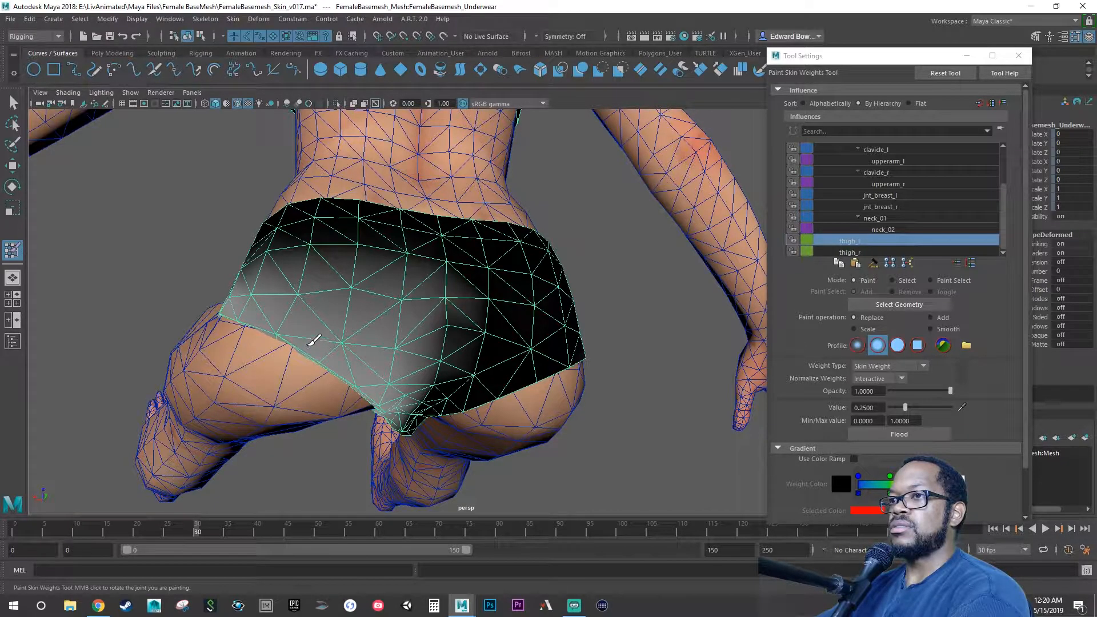
Even out the thigh_l weights at 0.25 across the upper and middle seat on the character's left side
{"action": "left_click_drag", "start_coordinate": [359, 352], "coordinate": [390, 289], "text": "alt"}
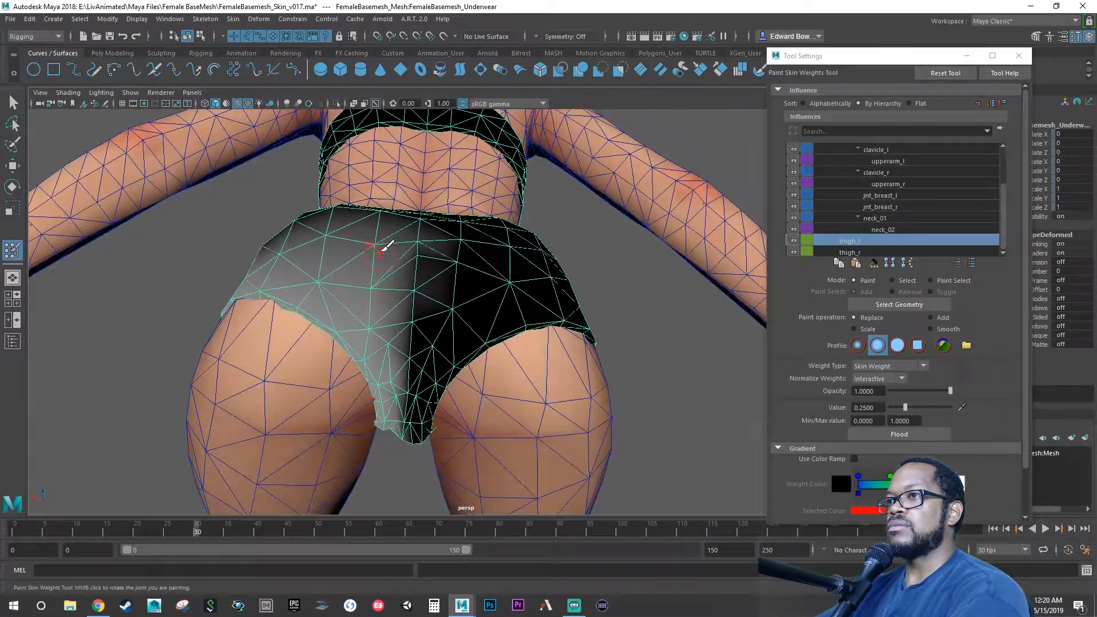
{"action": "mouse_move", "coordinate": [386, 246]}
{"action": "left_mouse_down"}
{"action": "mouse_move", "coordinate": [351, 226]}
{"action": "mouse_move", "coordinate": [268, 252]}
{"action": "left_mouse_up"}
{"action": "left_click_drag", "start_coordinate": [349, 292], "coordinate": [376, 302]}
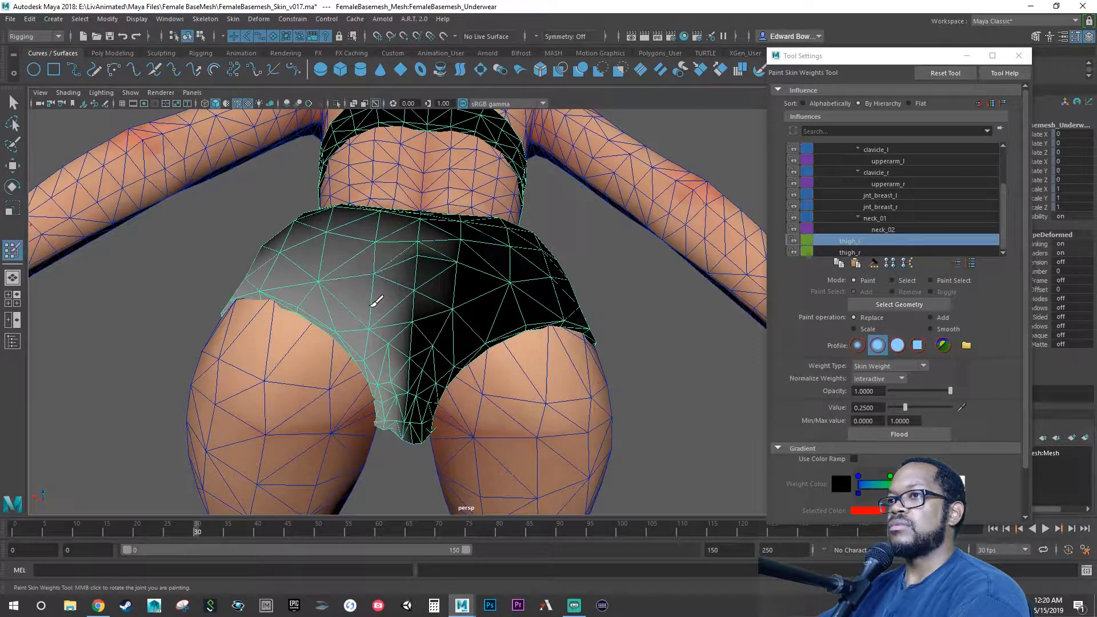
Paint thigh_r weights at 0.25 over the inner seat on the character's right side and undo the last stroke
{"action": "mouse_move", "coordinate": [367, 263]}
{"action": "left_mouse_down", "text": "alt"}
{"action": "mouse_move", "coordinate": [320, 320]}
{"action": "mouse_move", "coordinate": [450, 266]}
{"action": "mouse_move", "coordinate": [445, 313]}
{"action": "mouse_move", "coordinate": [437, 277]}
{"action": "mouse_move", "coordinate": [423, 342]}
{"action": "mouse_move", "coordinate": [441, 273]}
{"action": "mouse_move", "coordinate": [419, 364]}
{"action": "mouse_move", "coordinate": [443, 374]}
{"action": "left_mouse_up", "text": "alt"}
{"action": "left_click", "coordinate": [837, 252]}
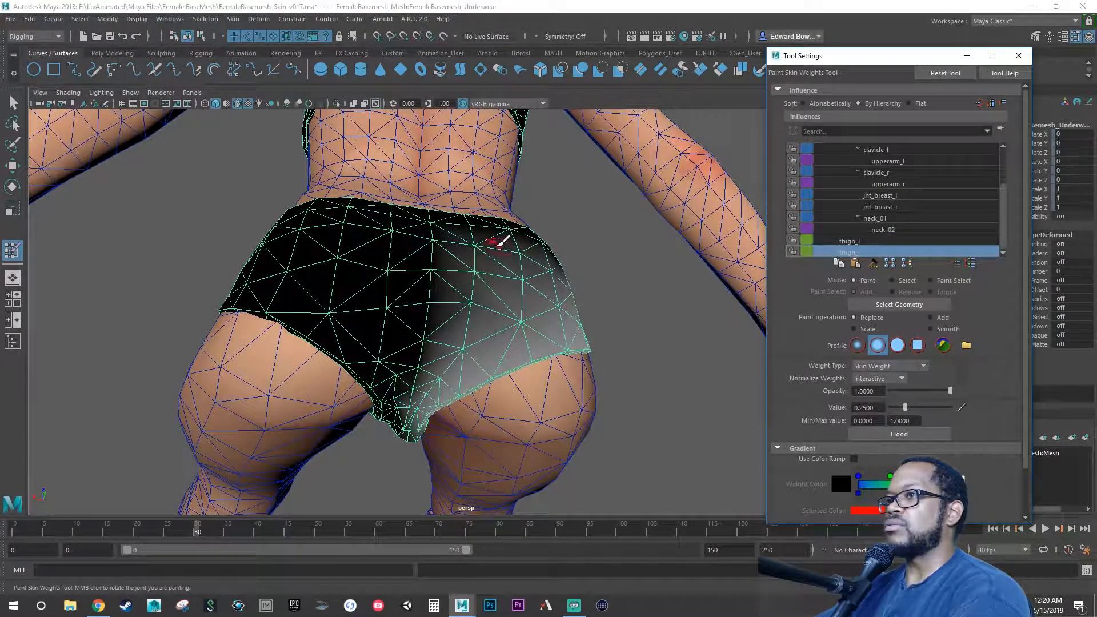
{"action": "mouse_move", "coordinate": [434, 291]}
{"action": "left_mouse_down"}
{"action": "mouse_move", "coordinate": [408, 377]}
{"action": "mouse_move", "coordinate": [453, 360]}
{"action": "mouse_move", "coordinate": [512, 379]}
{"action": "mouse_move", "coordinate": [524, 396]}
{"action": "mouse_move", "coordinate": [436, 382]}
{"action": "mouse_move", "coordinate": [466, 344]}
{"action": "left_mouse_up"}
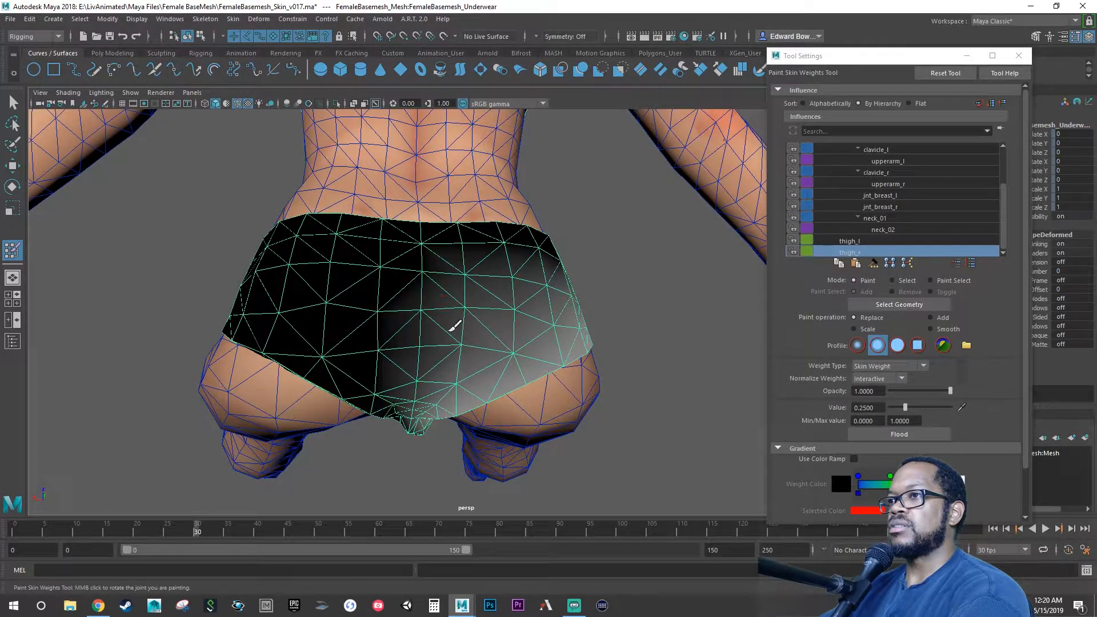
{"action": "left_click_drag", "start_coordinate": [451, 346], "coordinate": [466, 314]}
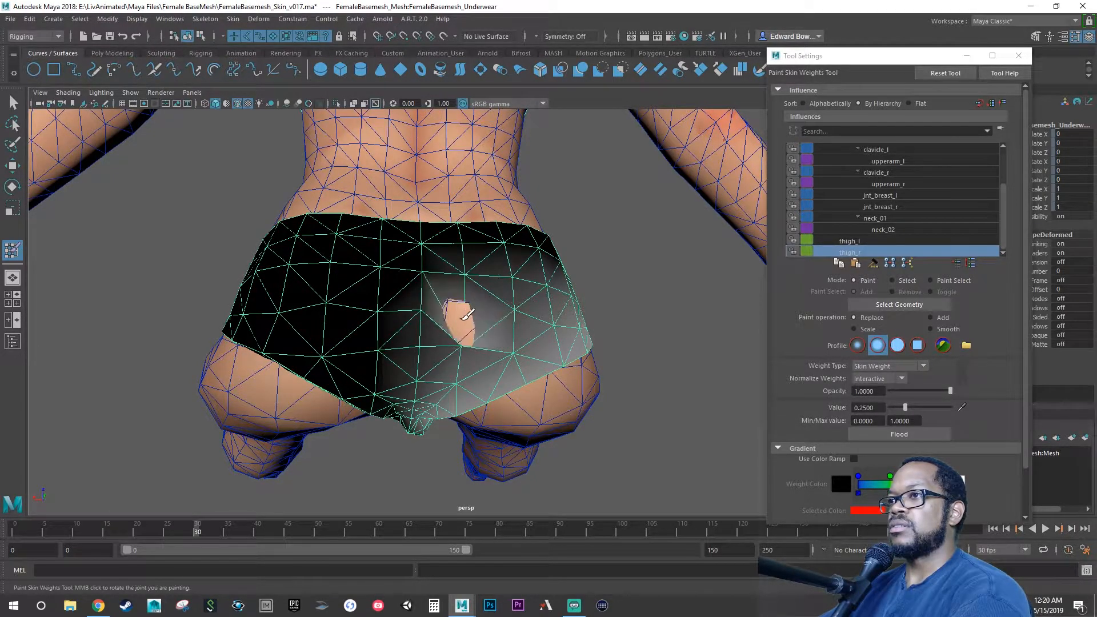
{"action": "key", "text": "ctrl+z"}
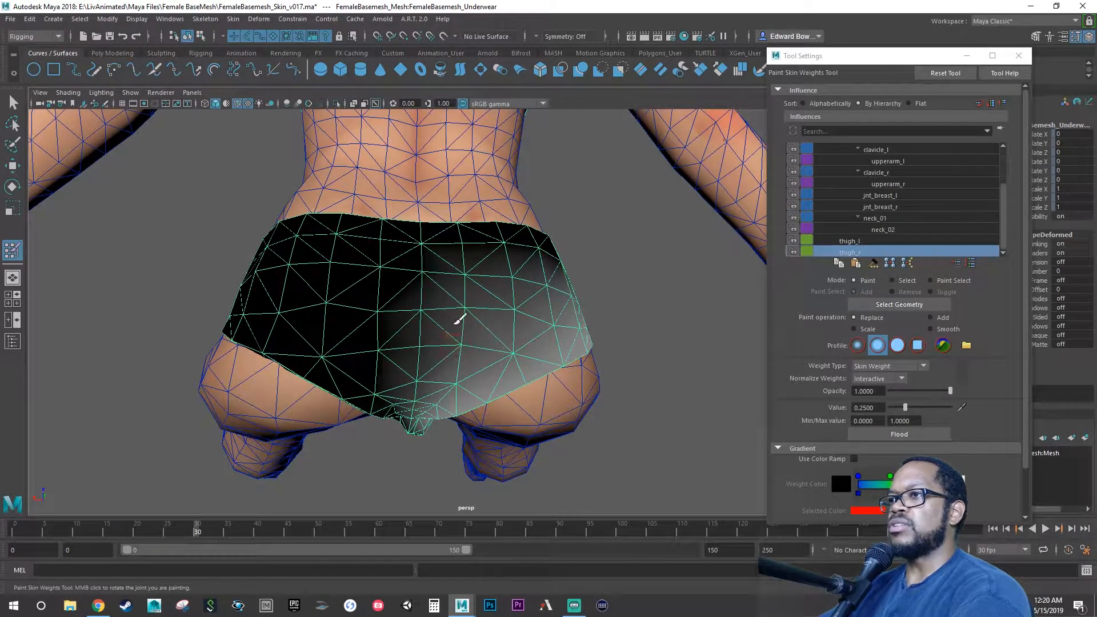
{"action": "mouse_move", "coordinate": [456, 367]}
{"action": "left_mouse_down", "text": "alt"}
{"action": "mouse_move", "coordinate": [533, 441]}
{"action": "mouse_move", "coordinate": [551, 428]}
{"action": "mouse_move", "coordinate": [455, 386]}
{"action": "mouse_move", "coordinate": [414, 424]}
{"action": "mouse_move", "coordinate": [371, 433]}
{"action": "mouse_move", "coordinate": [363, 420]}
{"action": "mouse_move", "coordinate": [497, 350]}
{"action": "mouse_move", "coordinate": [450, 311]}
{"action": "mouse_move", "coordinate": [456, 326]}
{"action": "left_mouse_up", "text": "alt"}
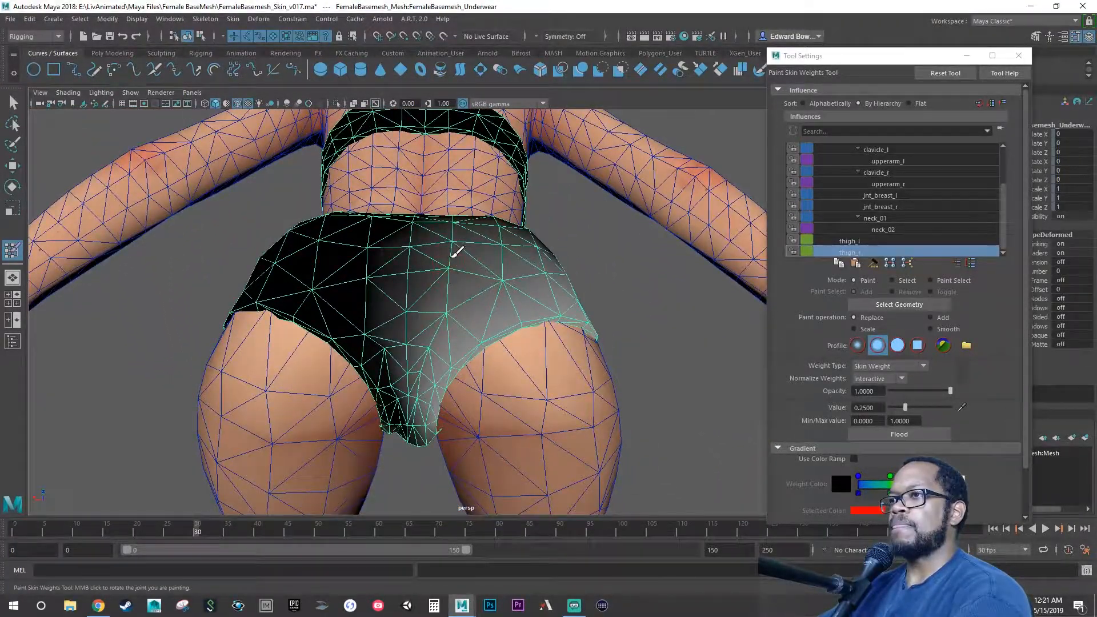
Try painting pelvis weights at 0.25 where skin pokes through the front of the crotch, and undo the strokes
{"action": "left_click", "coordinate": [873, 242]}
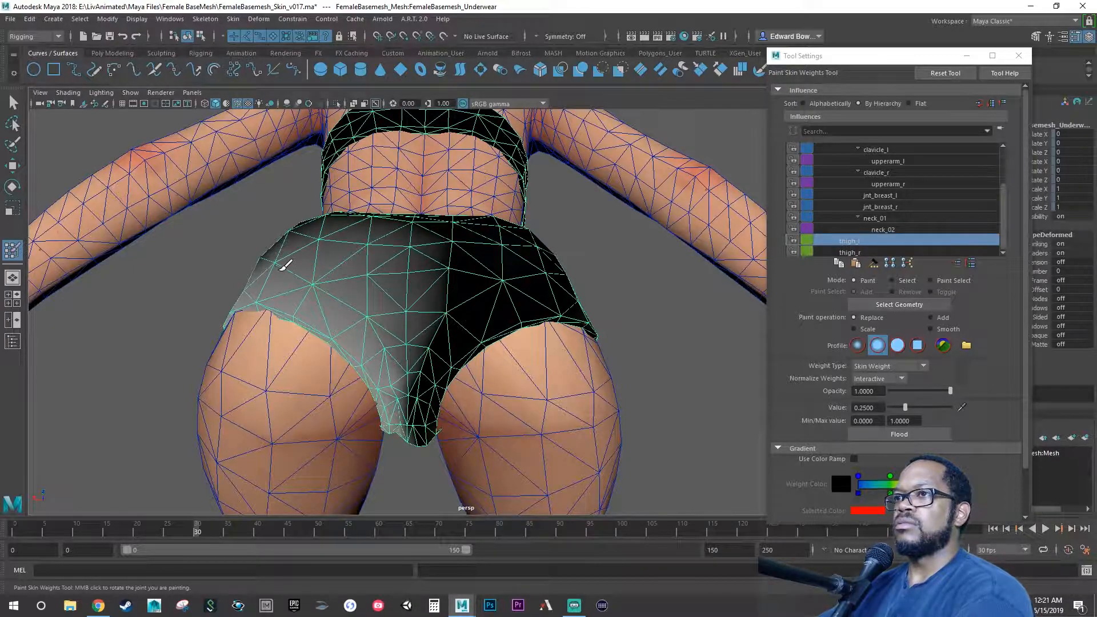
{"action": "mouse_move", "coordinate": [353, 276]}
{"action": "left_mouse_down", "text": "alt"}
{"action": "mouse_move", "coordinate": [443, 274]}
{"action": "mouse_move", "coordinate": [443, 240]}
{"action": "mouse_move", "coordinate": [433, 269]}
{"action": "mouse_move", "coordinate": [454, 339]}
{"action": "mouse_move", "coordinate": [617, 294]}
{"action": "mouse_move", "coordinate": [676, 294]}
{"action": "mouse_move", "coordinate": [676, 282]}
{"action": "mouse_move", "coordinate": [683, 341]}
{"action": "mouse_move", "coordinate": [670, 299]}
{"action": "mouse_move", "coordinate": [617, 325]}
{"action": "mouse_move", "coordinate": [541, 319]}
{"action": "mouse_move", "coordinate": [507, 336]}
{"action": "mouse_move", "coordinate": [521, 323]}
{"action": "left_mouse_up", "text": "alt"}
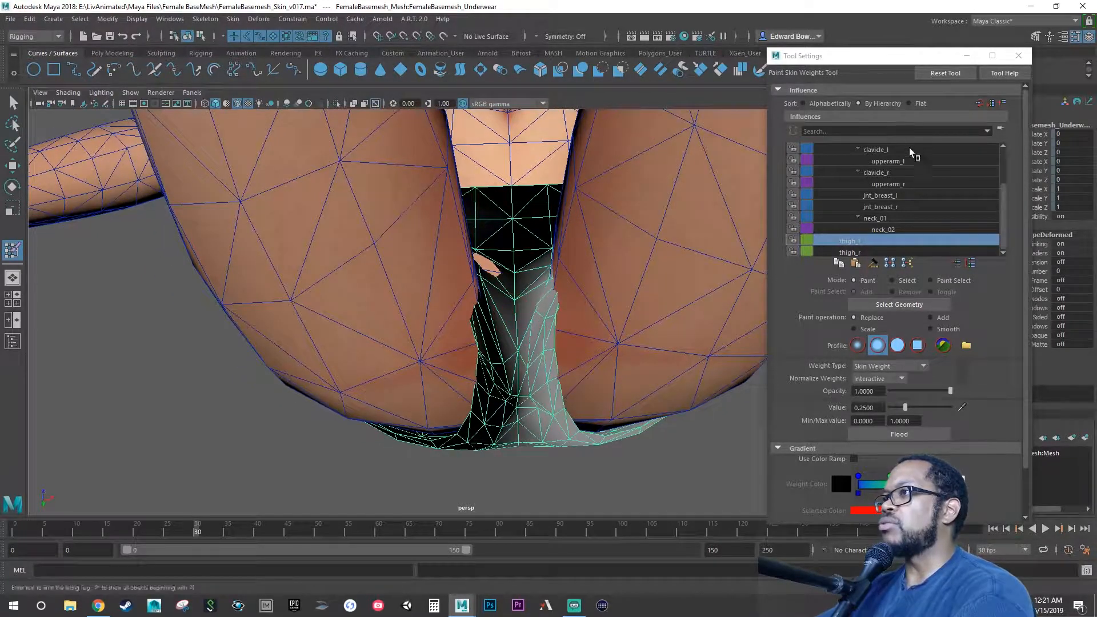
{"action": "scroll", "coordinate": [909, 147], "scroll_direction": "up", "scroll_amount": 3}
{"action": "left_click", "coordinate": [845, 160]}
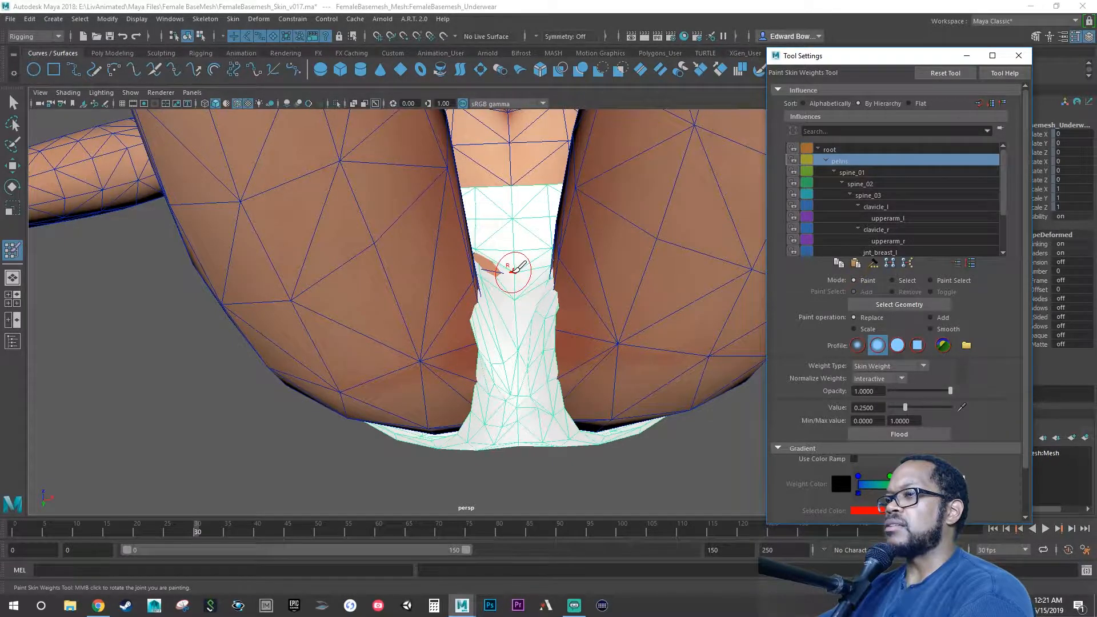
{"action": "left_click_drag", "start_coordinate": [514, 269], "coordinate": [510, 273]}
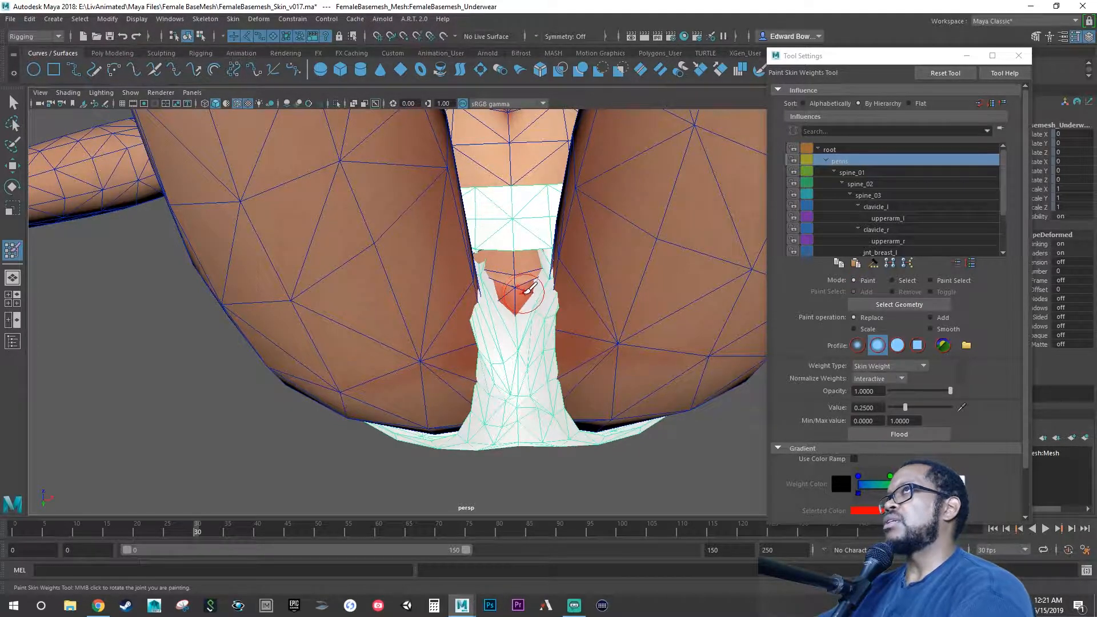
{"action": "key", "text": "ctrl+z"}
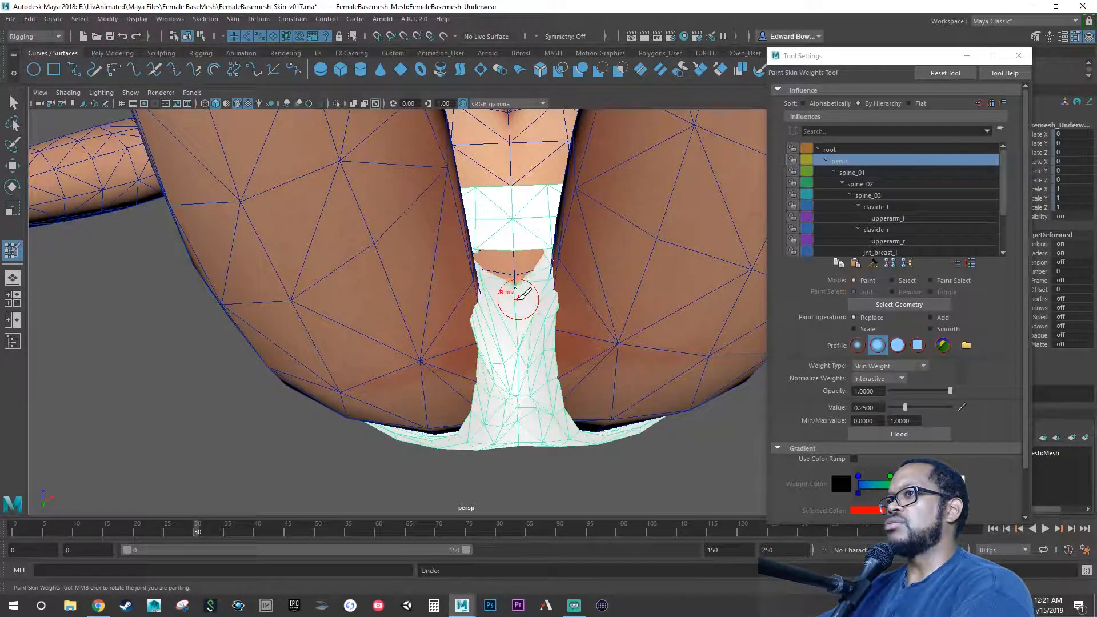
{"action": "key", "text": "ctrl+z"}
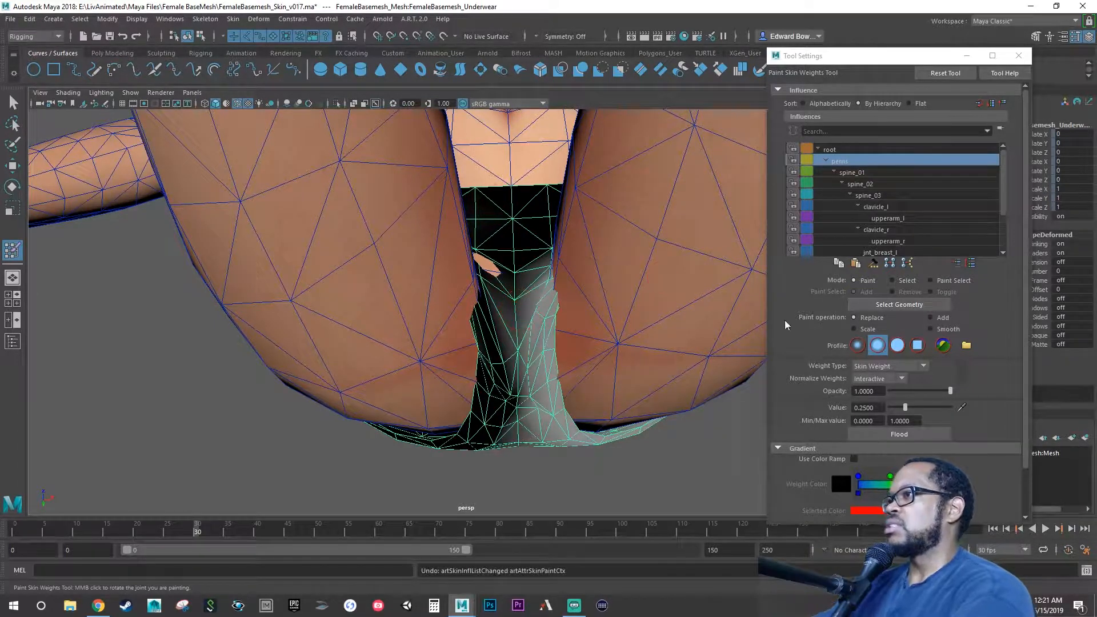
At frame 30, paint thigh_r and thigh_l weights at 0.25 on their respective sides of the underwear's front crotch where skin pokes through
{"action": "scroll", "coordinate": [882, 210], "scroll_direction": "down", "scroll_amount": 2}
{"action": "left_click", "coordinate": [853, 251]}
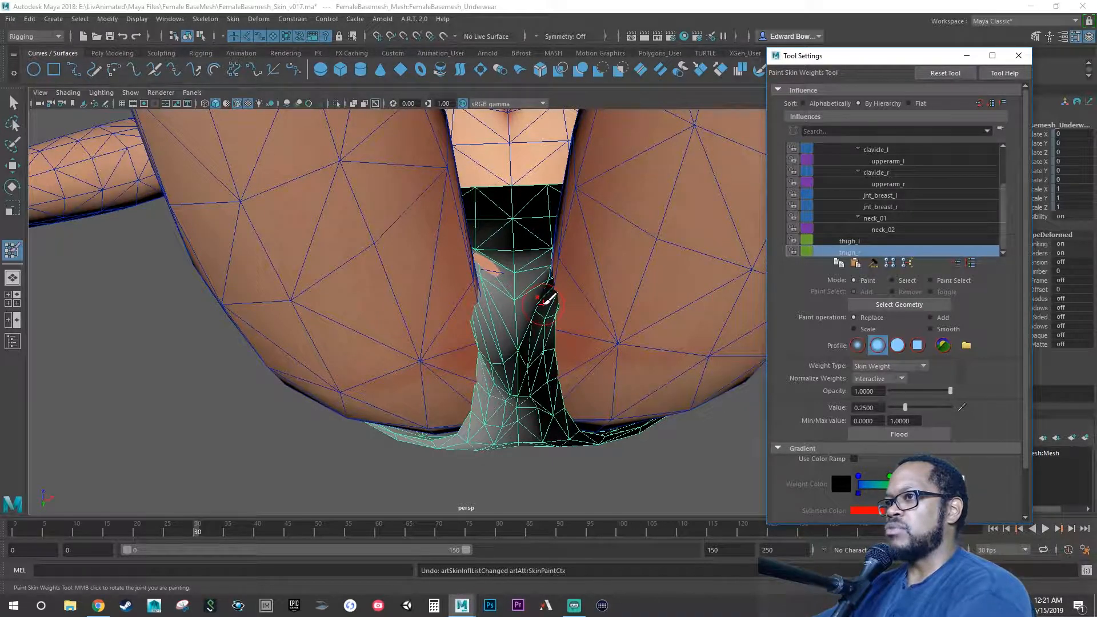
{"action": "left_click", "coordinate": [489, 267]}
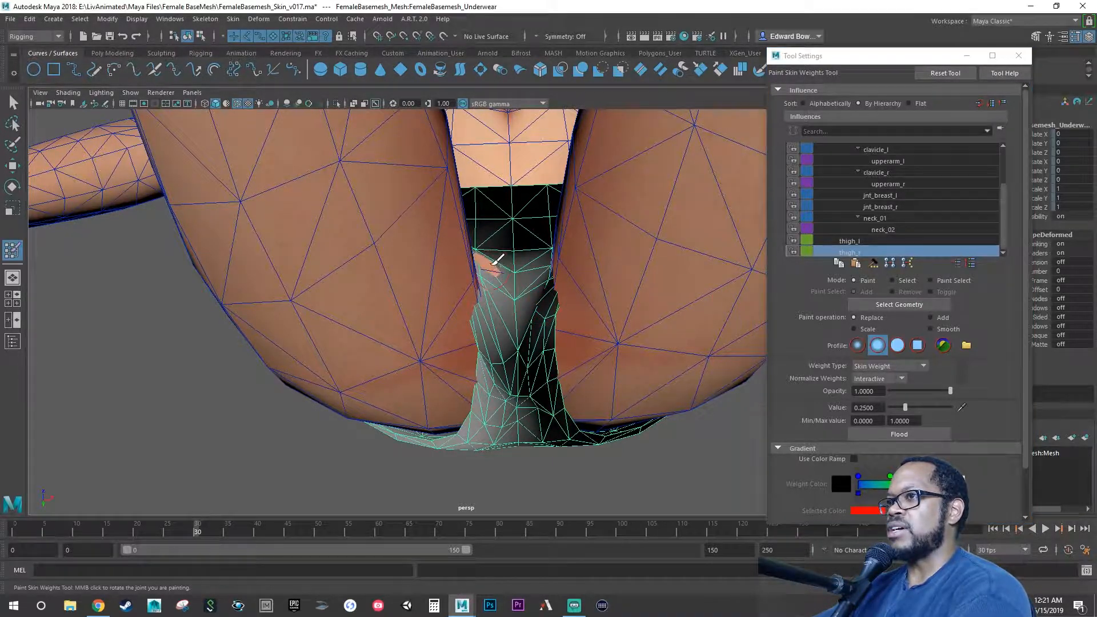
{"action": "left_click_drag", "start_coordinate": [488, 259], "coordinate": [484, 271]}
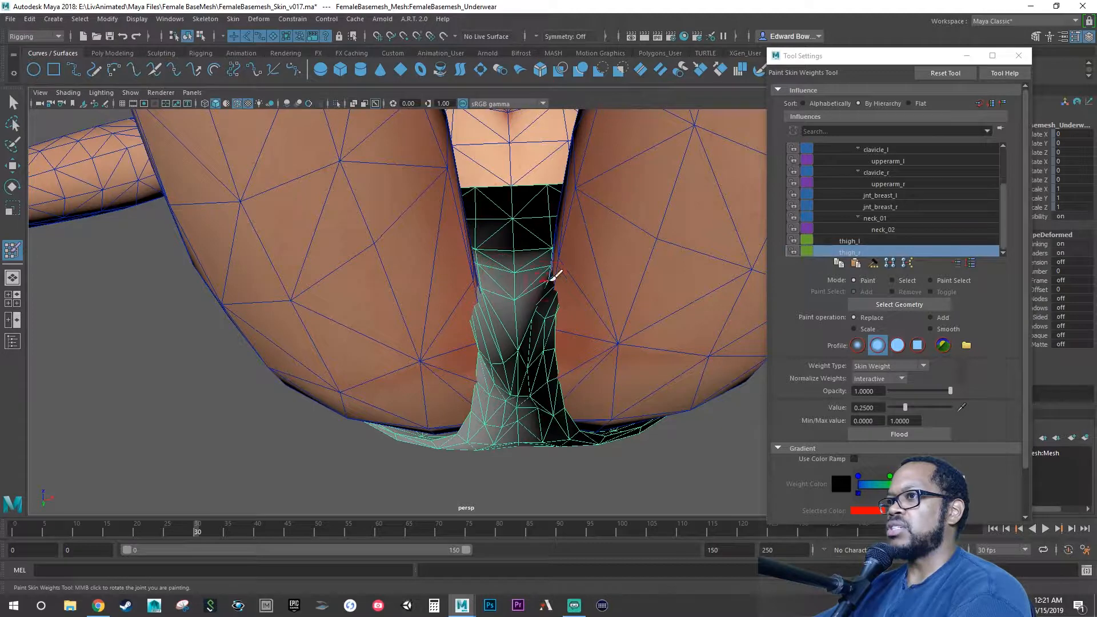
{"action": "left_click", "coordinate": [857, 241]}
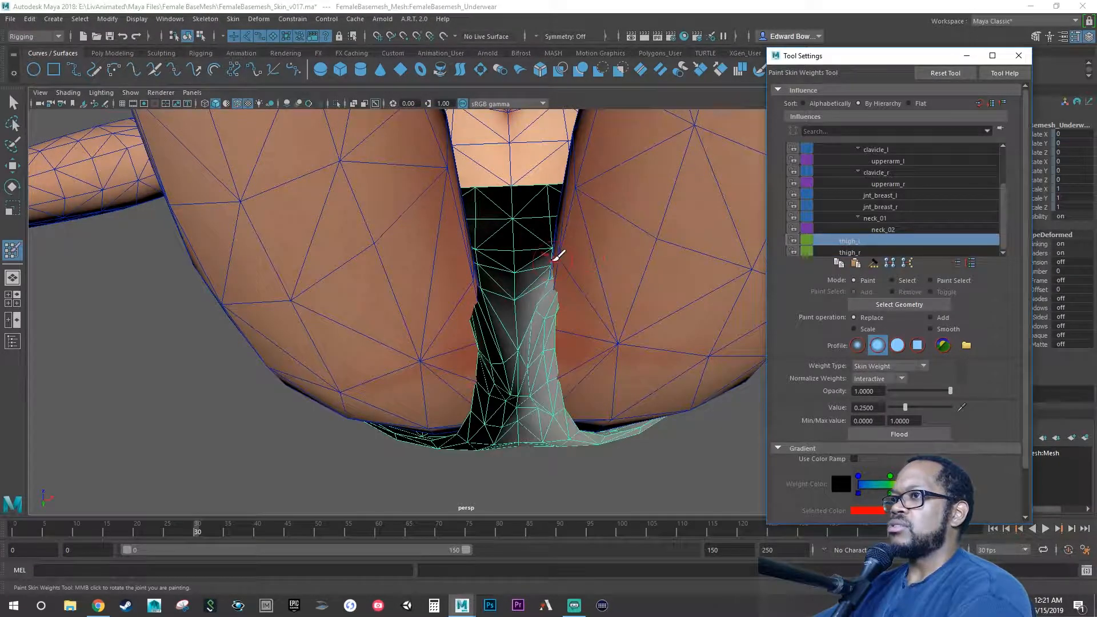
{"action": "left_click_drag", "start_coordinate": [557, 256], "coordinate": [551, 262]}
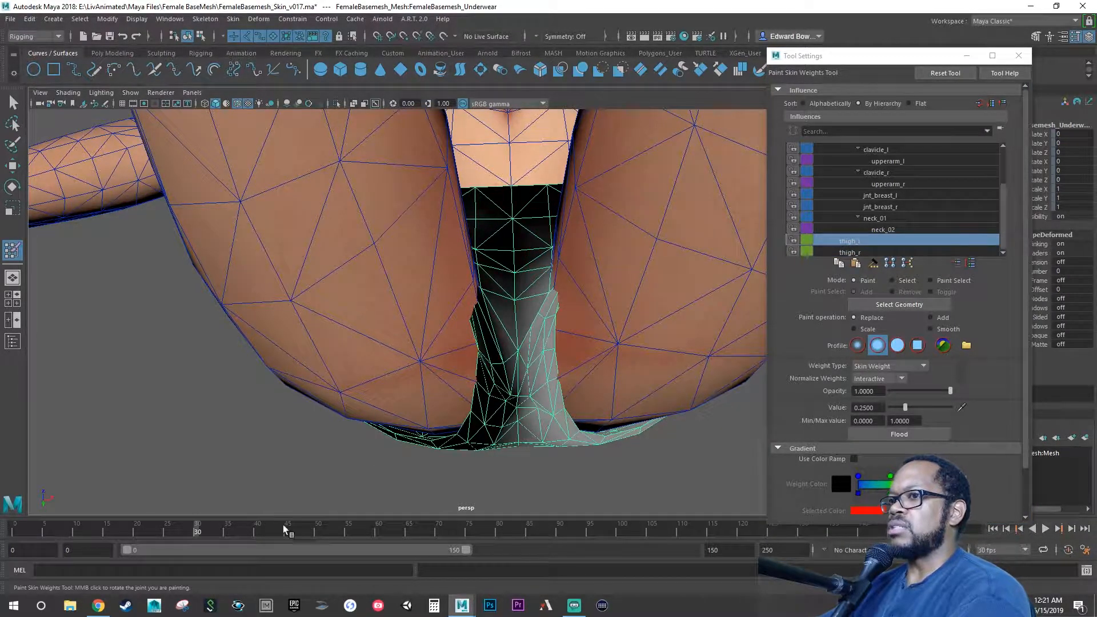
Go to frame 12 and try smoothing the thigh_r weights at the crotch gap on the character's right side
{"action": "left_click_drag", "start_coordinate": [190, 530], "coordinate": [87, 514]}
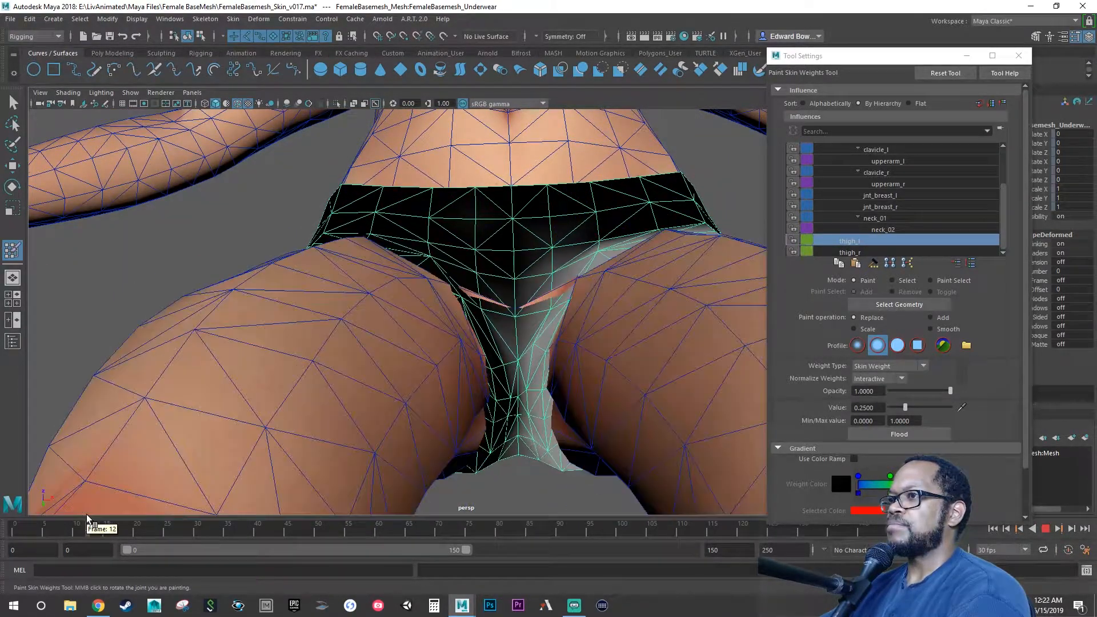
{"action": "mouse_move", "coordinate": [518, 310]}
{"action": "left_mouse_down", "text": "alt"}
{"action": "mouse_move", "coordinate": [479, 343]}
{"action": "mouse_move", "coordinate": [503, 337]}
{"action": "left_mouse_up", "text": "alt"}
{"action": "left_click_drag", "start_coordinate": [575, 306], "coordinate": [589, 294], "text": "alt"}
{"action": "left_click", "coordinate": [849, 251]}
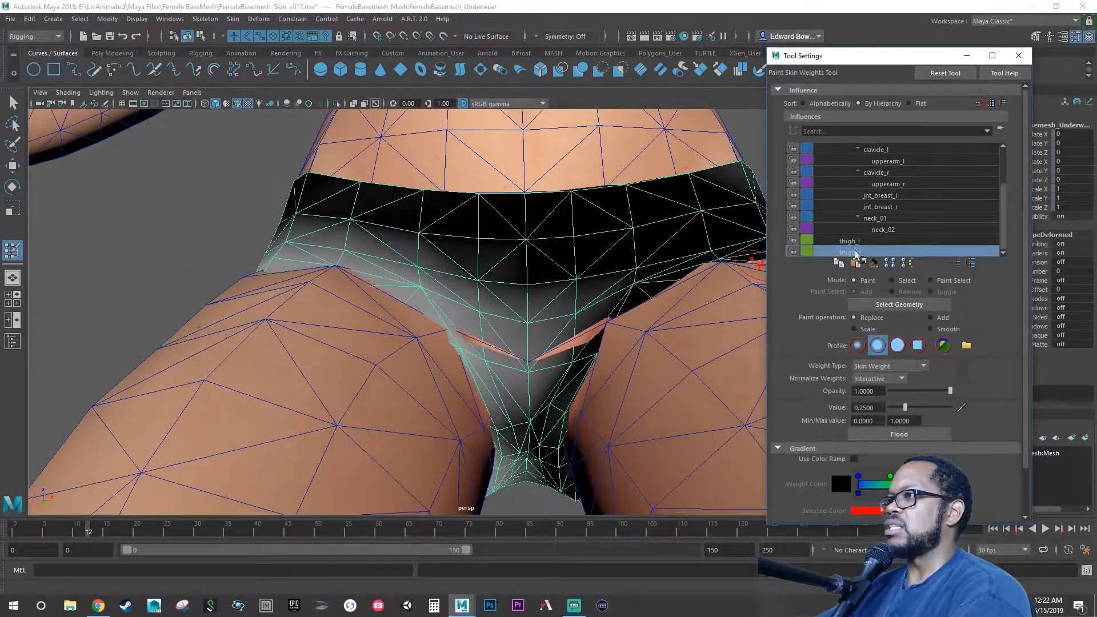
{"action": "left_click_drag", "start_coordinate": [490, 335], "coordinate": [487, 348], "text": "shift"}
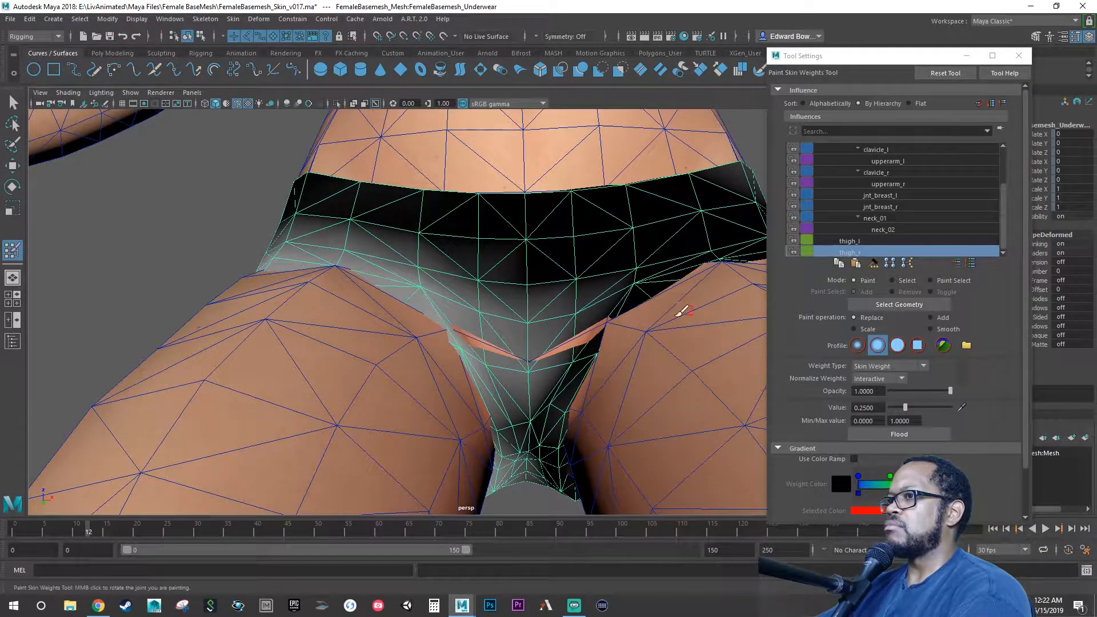
Try replacing the pelvis weights with 0.01 at the front crotch gap on the character's right side
{"action": "scroll", "coordinate": [862, 167], "scroll_direction": "up", "scroll_amount": 3}
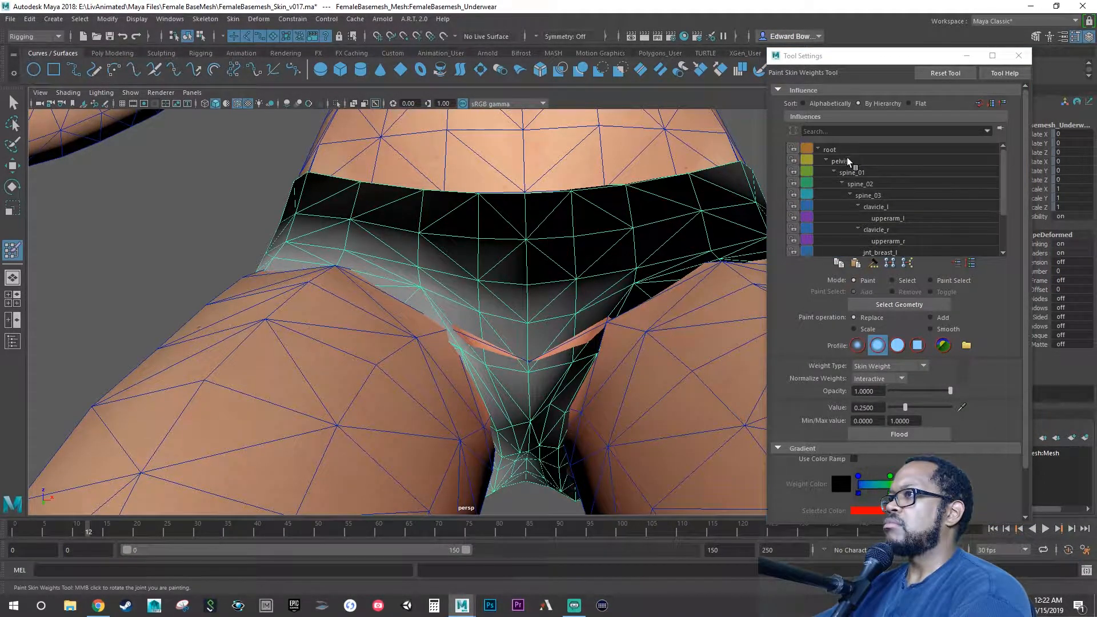
{"action": "left_click", "coordinate": [846, 160]}
{"action": "type", "text": "0.01"}
{"action": "key", "text": "Return"}
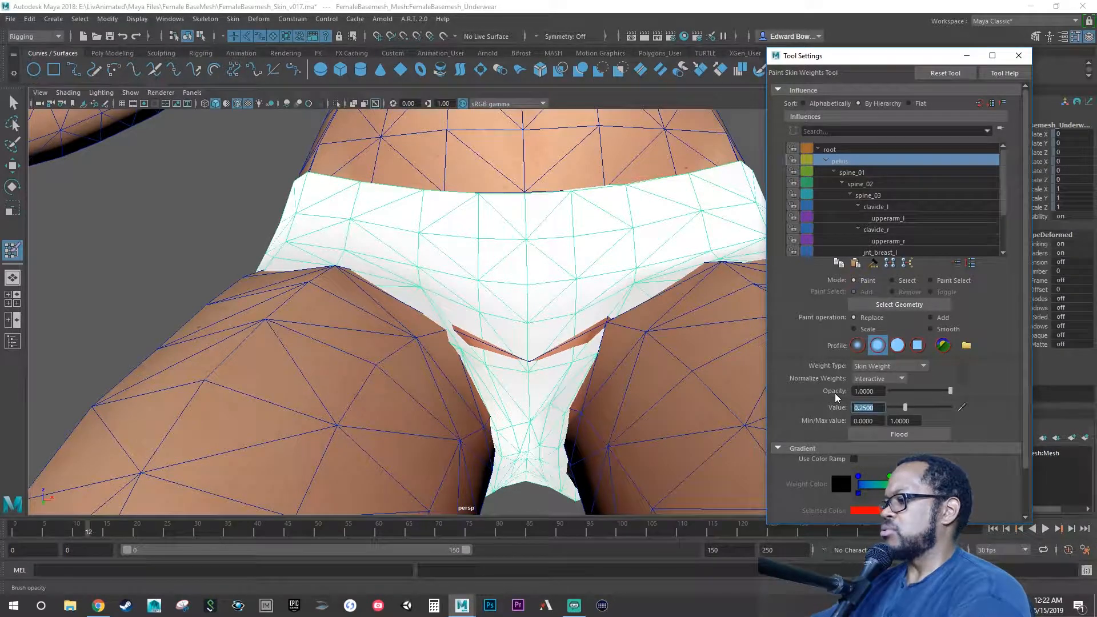
{"action": "left_click", "coordinate": [476, 343]}
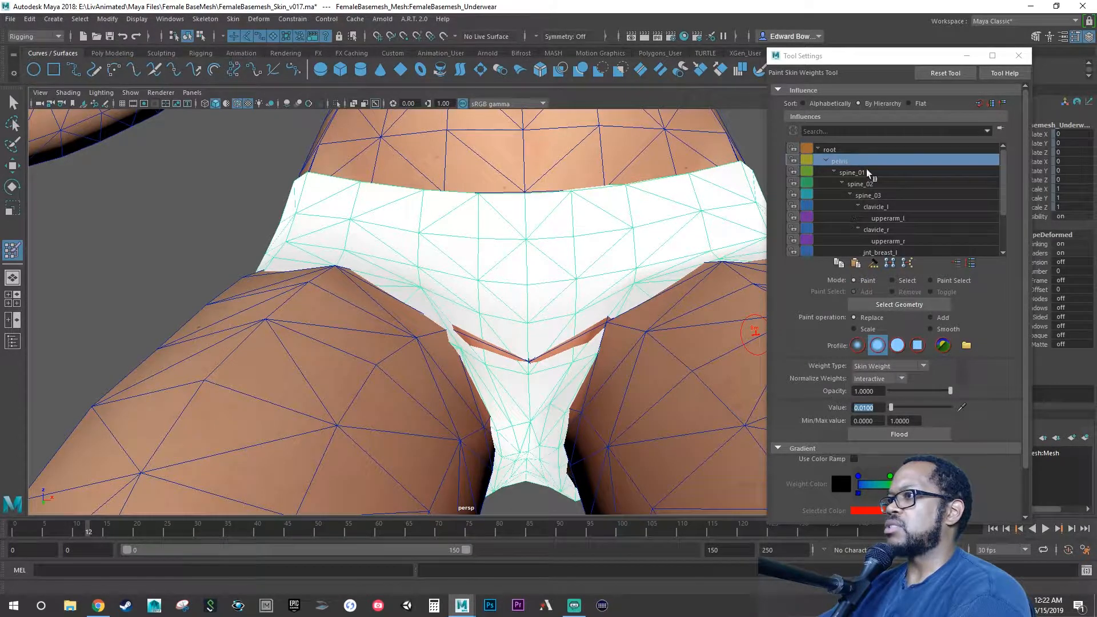
Try painting pelvis weights at 1.0 along the middle of the front crotch gap, and undo the stroke
{"action": "left_click_drag", "start_coordinate": [890, 403], "coordinate": [956, 403]}
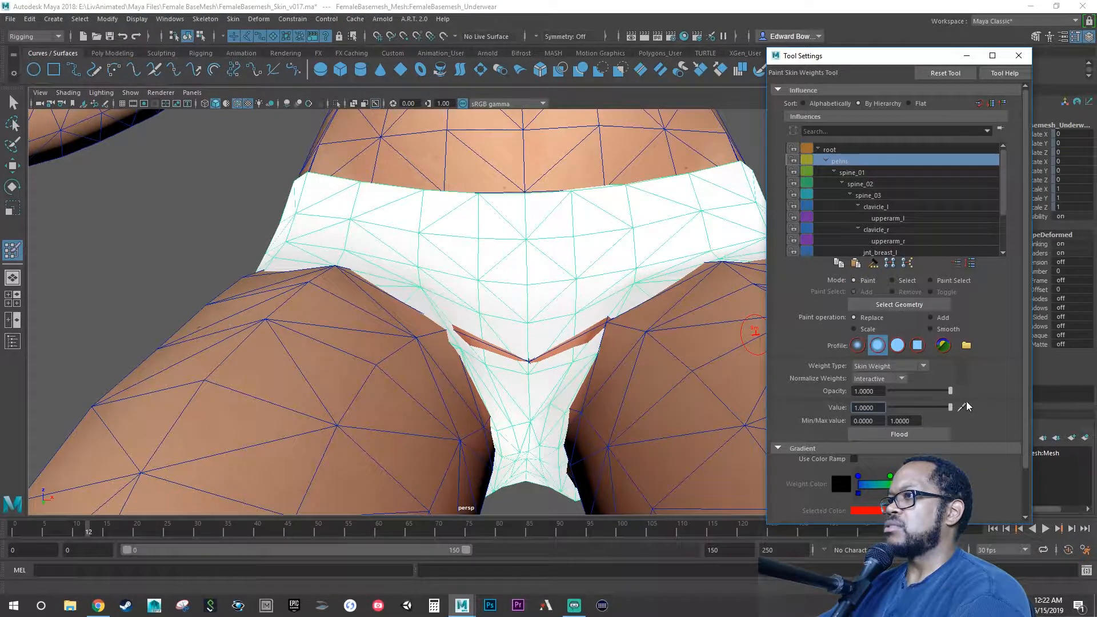
{"action": "left_click", "coordinate": [519, 355]}
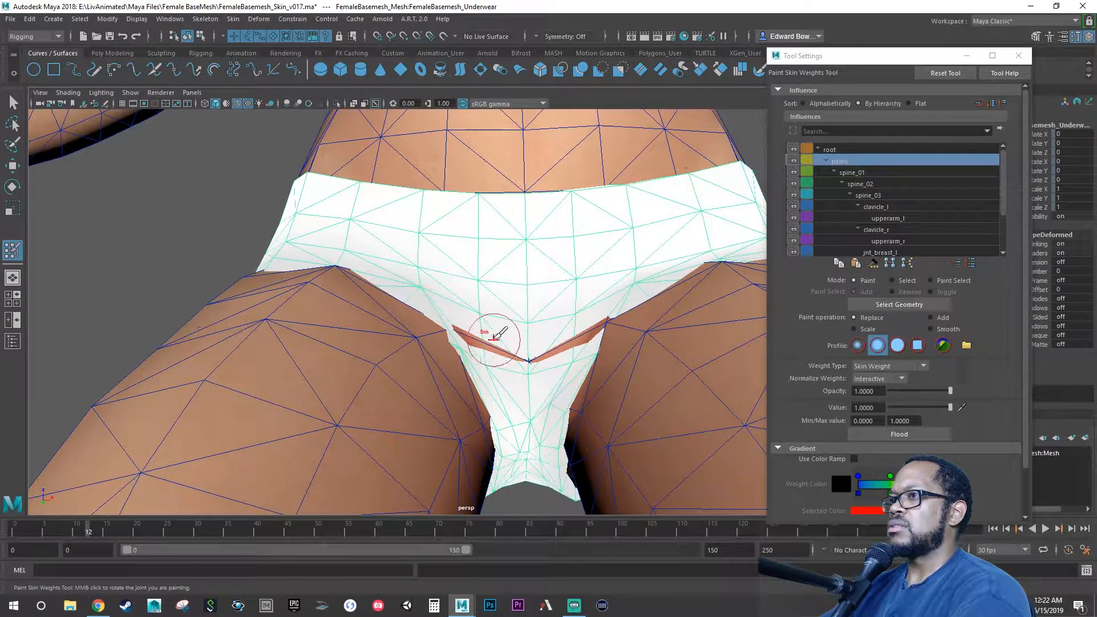
{"action": "left_click", "coordinate": [837, 159]}
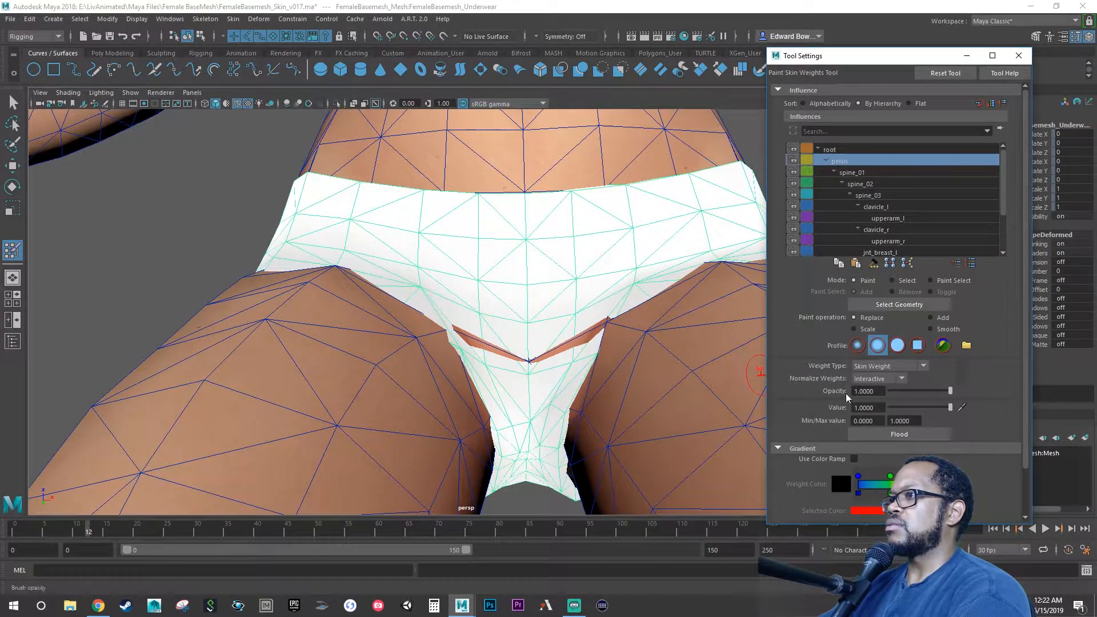
{"action": "left_click_drag", "start_coordinate": [535, 370], "coordinate": [521, 355]}
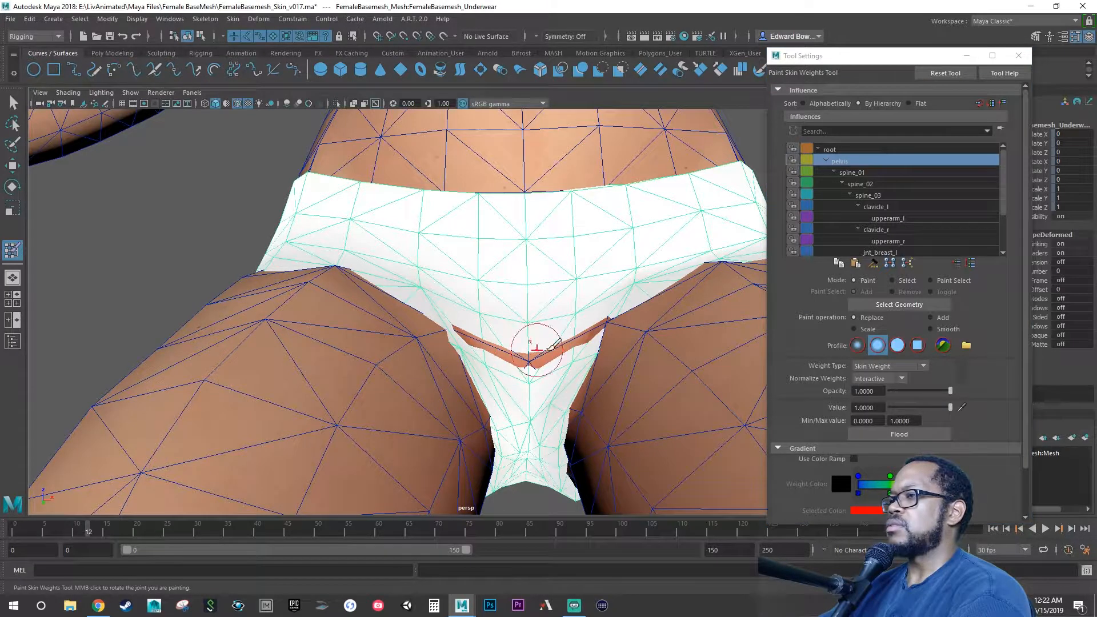
{"action": "key", "text": "ctrl+z"}
{"action": "scroll", "coordinate": [856, 229], "scroll_direction": "down", "scroll_amount": 2}
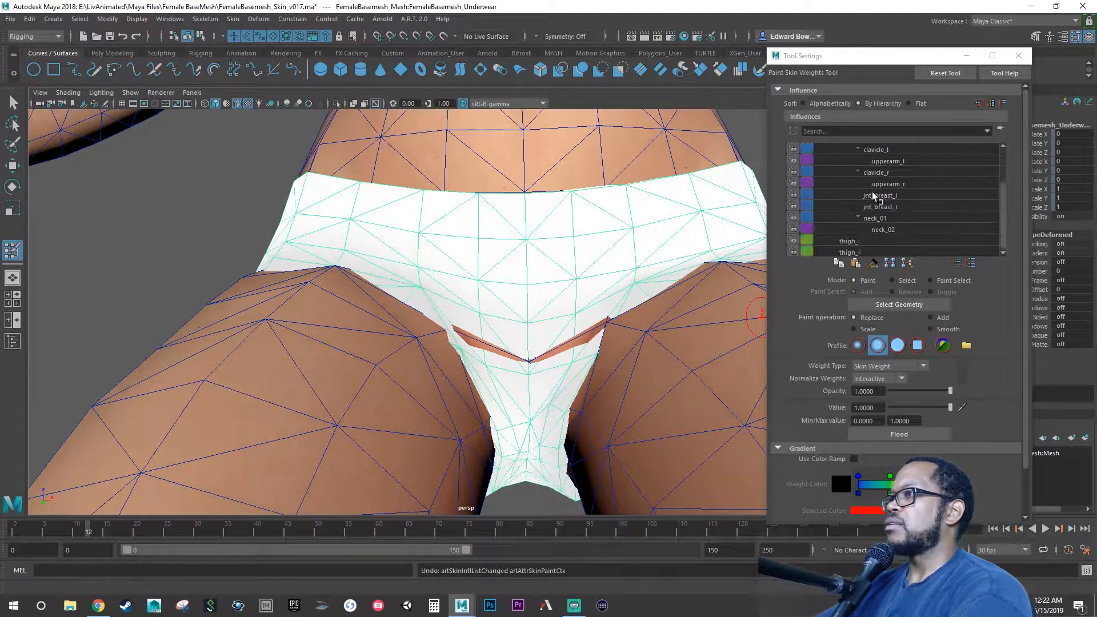
Paint thigh_r weights at 0.25 along the front crotch gap, from the centre towards the character's right leg
{"action": "left_click", "coordinate": [851, 252]}
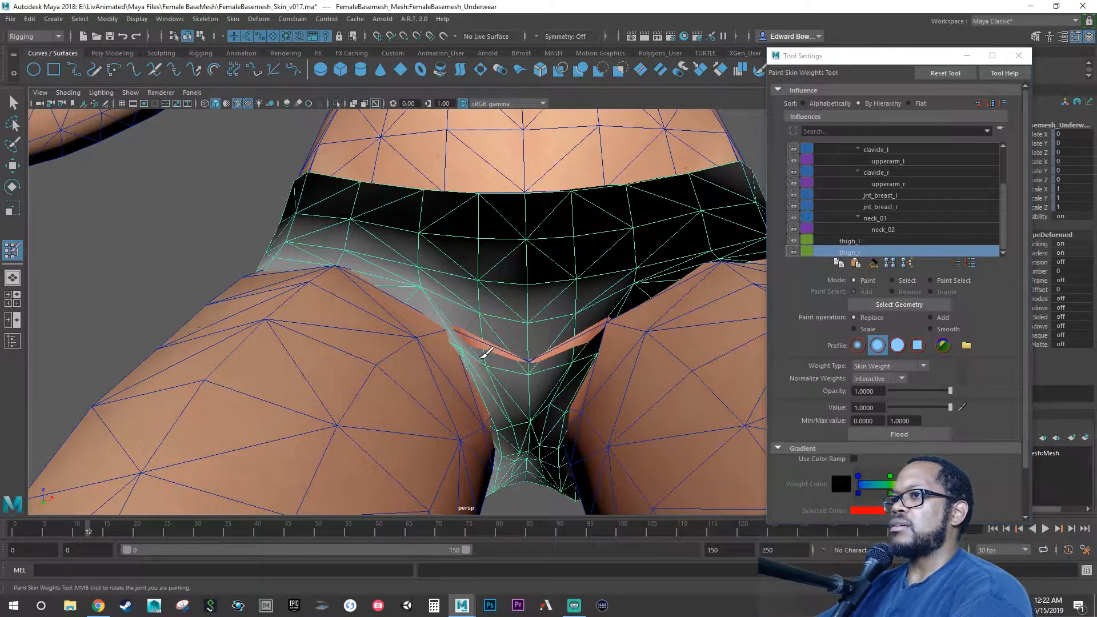
{"action": "left_click_drag", "start_coordinate": [876, 407], "coordinate": [821, 398]}
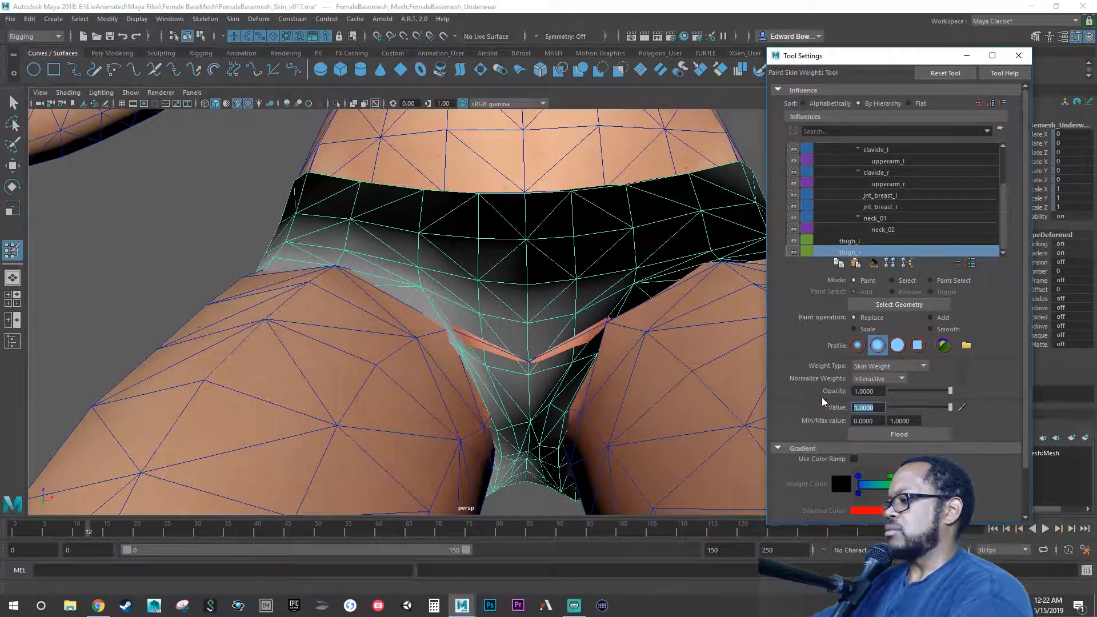
{"action": "type", "text": "."}
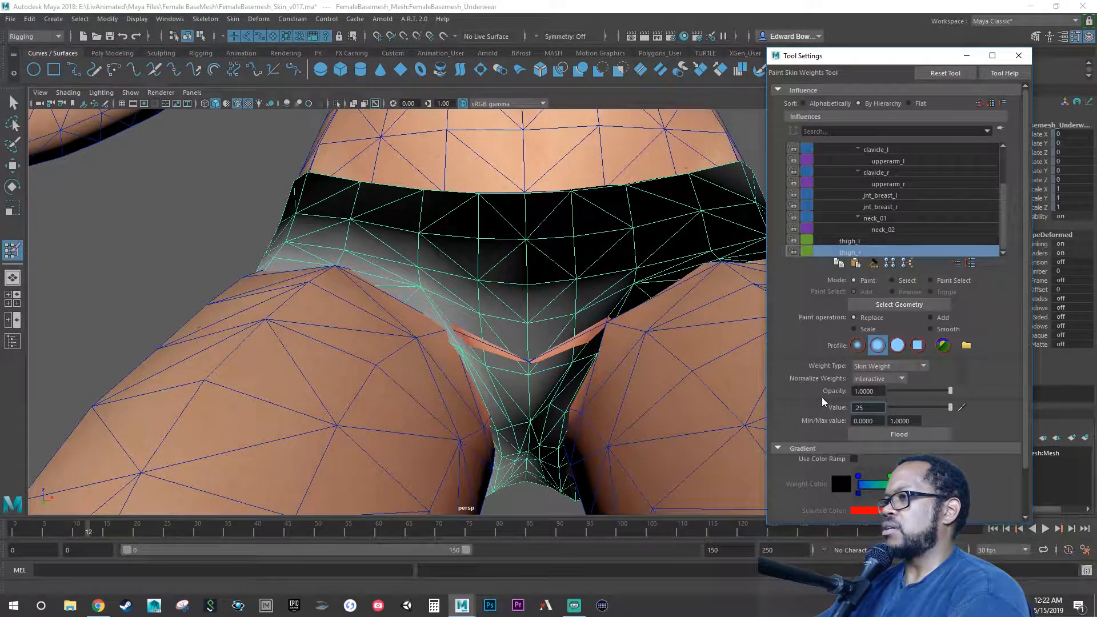
{"action": "type", "text": "25"}
{"action": "key", "text": "Return"}
{"action": "left_click", "coordinate": [486, 354]}
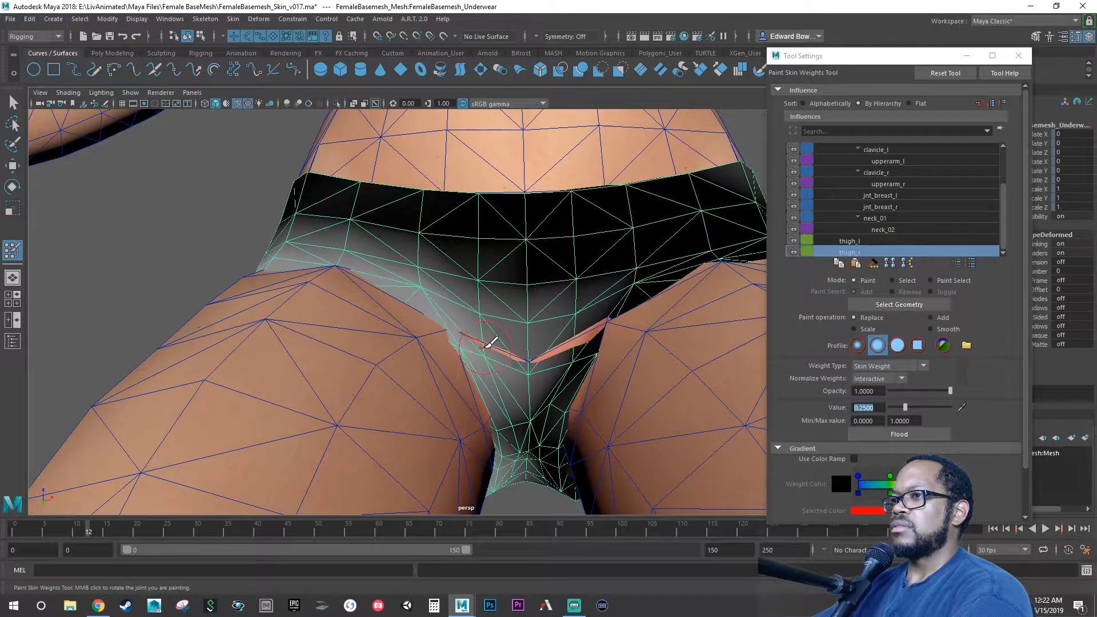
{"action": "mouse_move", "coordinate": [513, 359]}
{"action": "left_mouse_down"}
{"action": "mouse_move", "coordinate": [526, 362]}
{"action": "mouse_move", "coordinate": [502, 336]}
{"action": "mouse_move", "coordinate": [471, 331]}
{"action": "mouse_move", "coordinate": [476, 341]}
{"action": "left_mouse_up"}
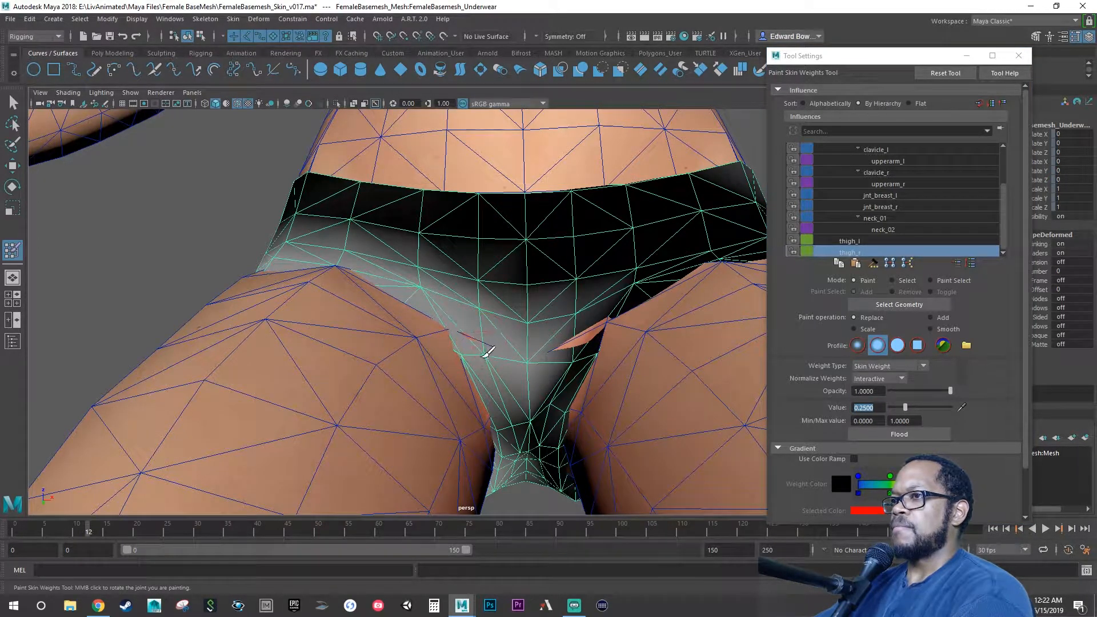
{"action": "left_click", "coordinate": [489, 352]}
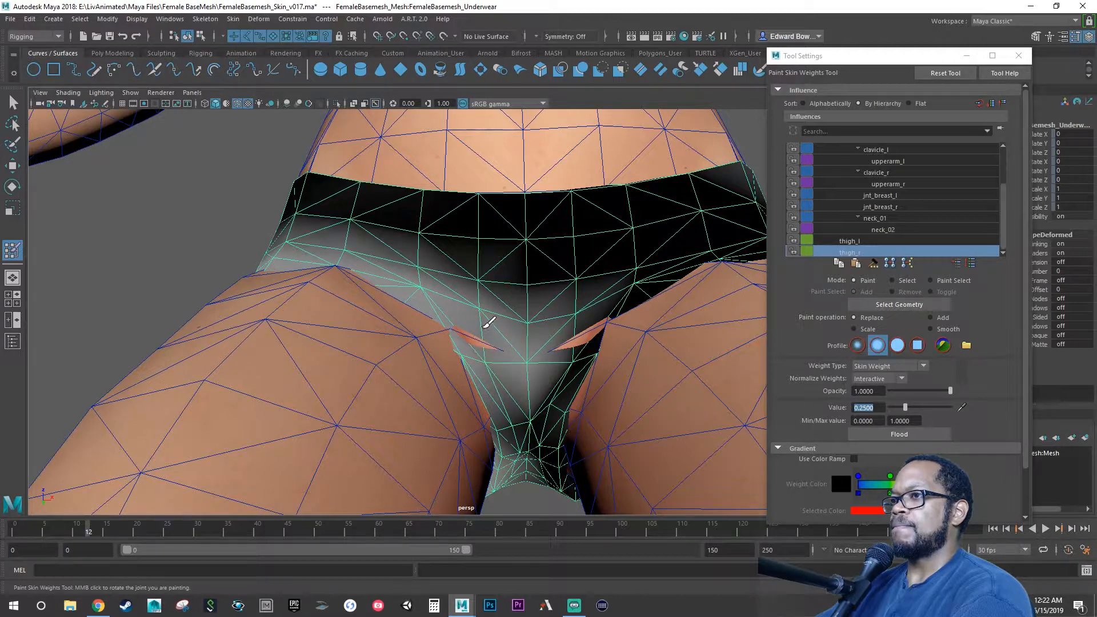
Raise the thigh_r weights to 0.3 where skin still pokes through beside the character's right leg
{"action": "type", "text": "0.3"}
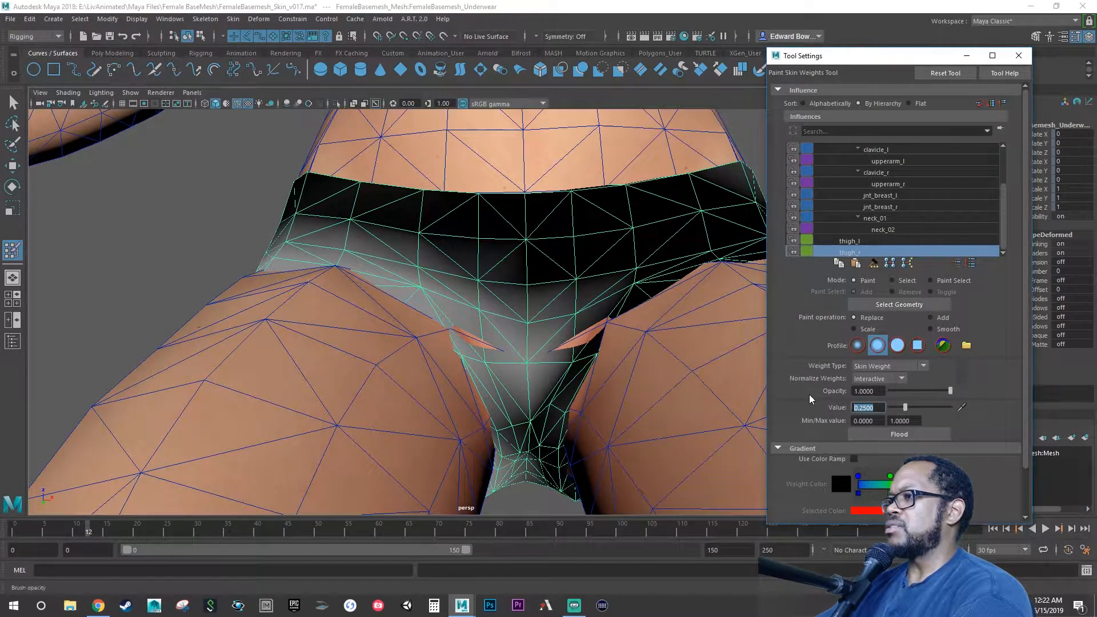
{"action": "key", "text": "Return"}
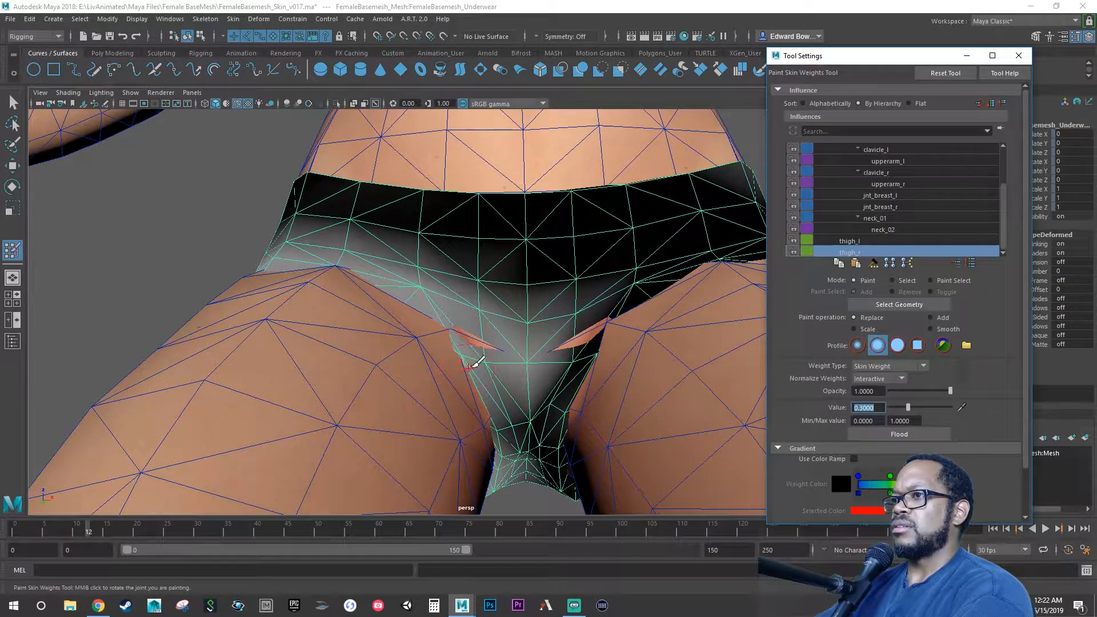
{"action": "left_click", "coordinate": [489, 348]}
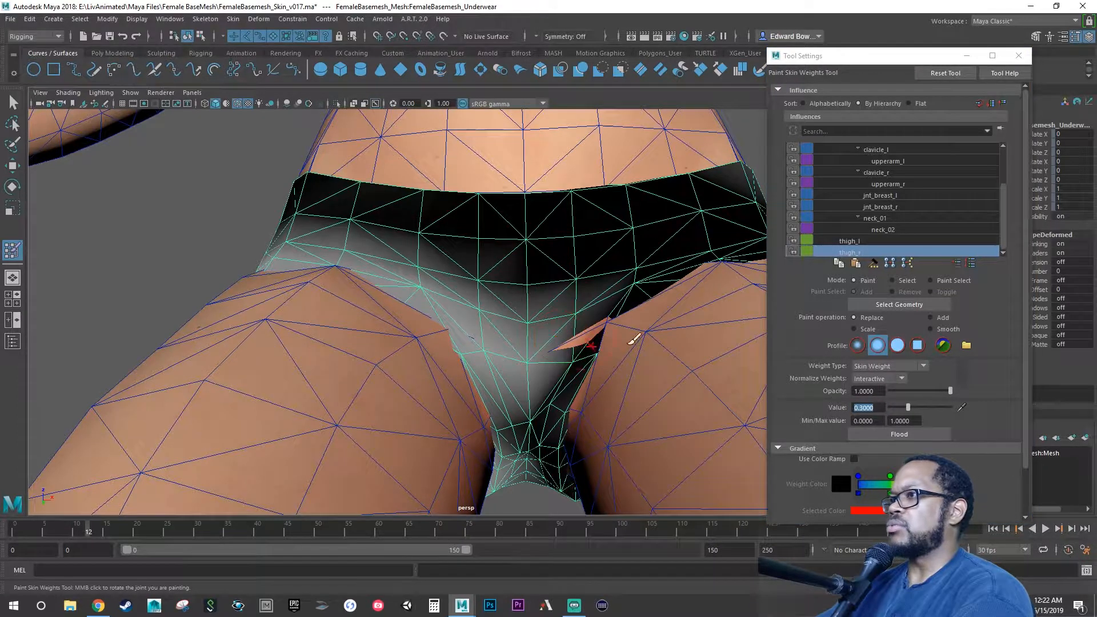
Paint thigh_l weights at 0.3 over the front crotch gap on the character's left side and play the animation to check it
{"action": "left_click", "coordinate": [865, 241]}
{"action": "left_click", "coordinate": [574, 350]}
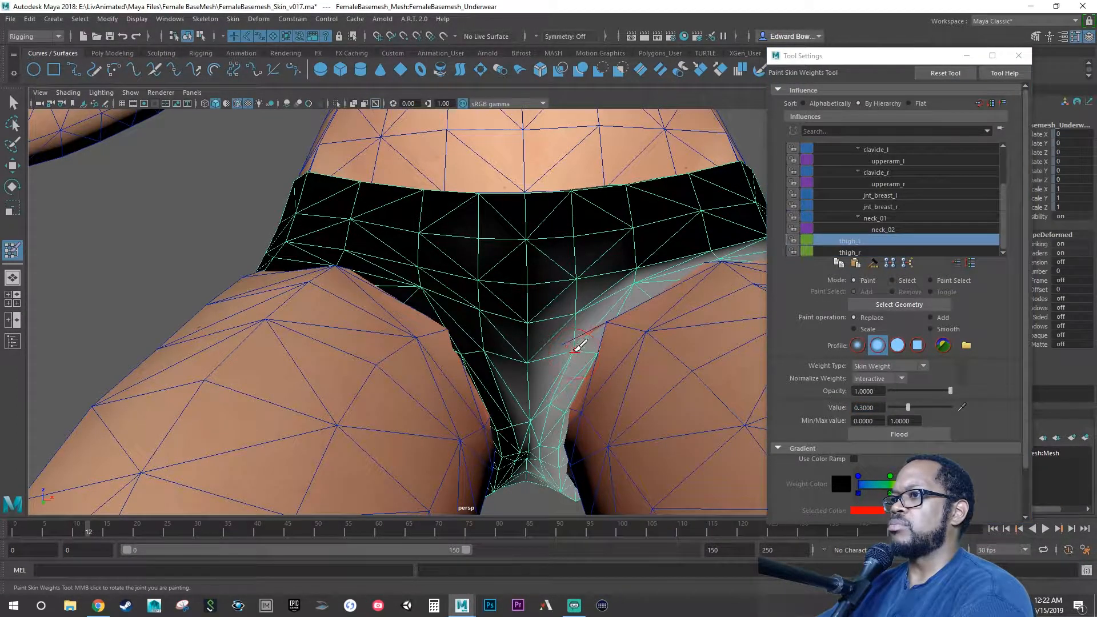
{"action": "left_click", "coordinate": [583, 336]}
{"action": "left_click", "coordinate": [593, 323]}
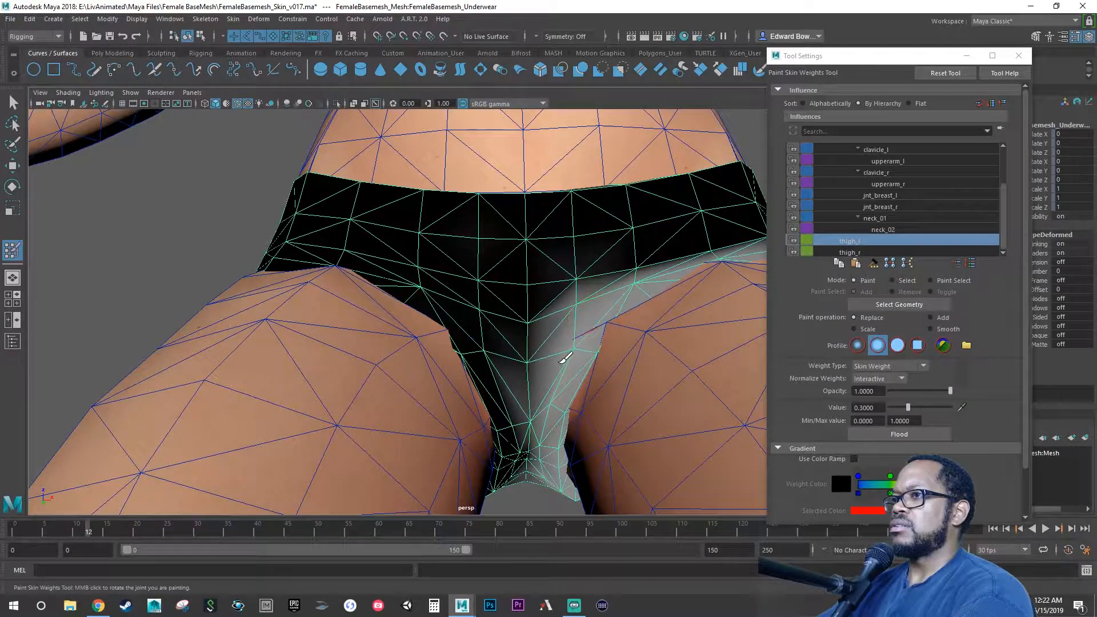
{"action": "left_click_drag", "start_coordinate": [585, 424], "coordinate": [558, 447], "text": "alt"}
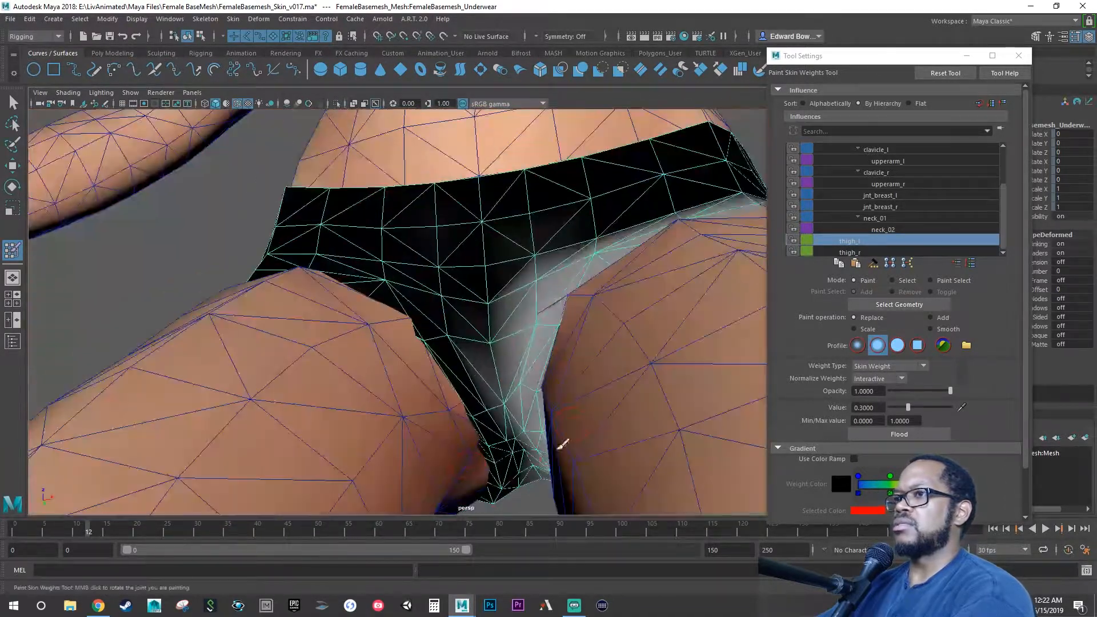
{"action": "key", "text": "alt+v"}
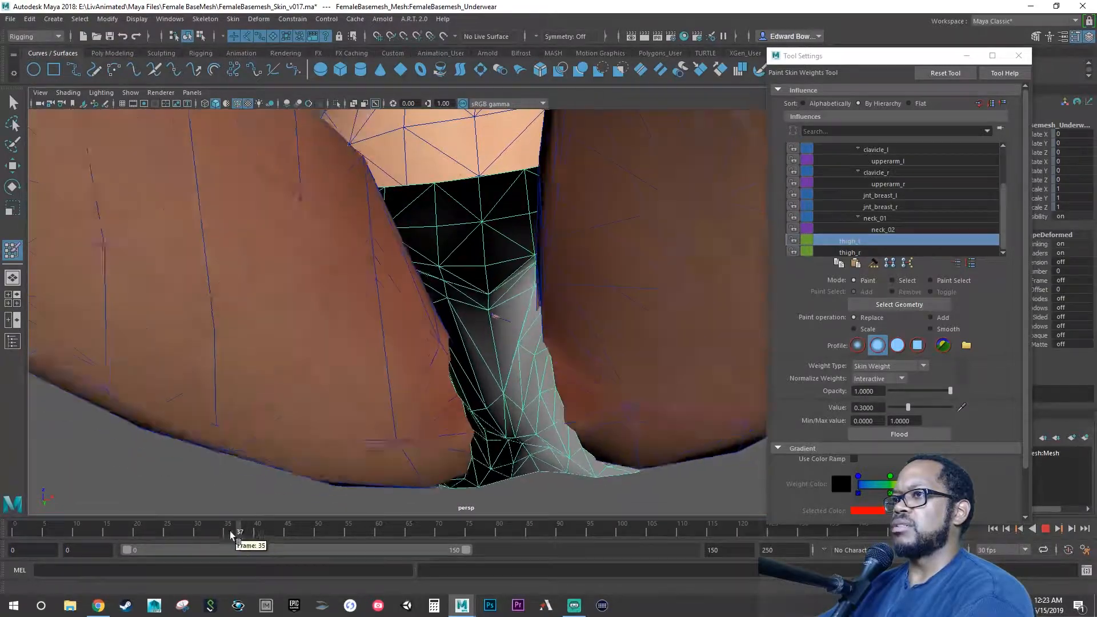
At frame 34, try painting thigh_l weights at 0.3 and 0.25 over the skin poking through the front crotch gap, and undo the strokes
{"action": "left_click", "coordinate": [222, 531]}
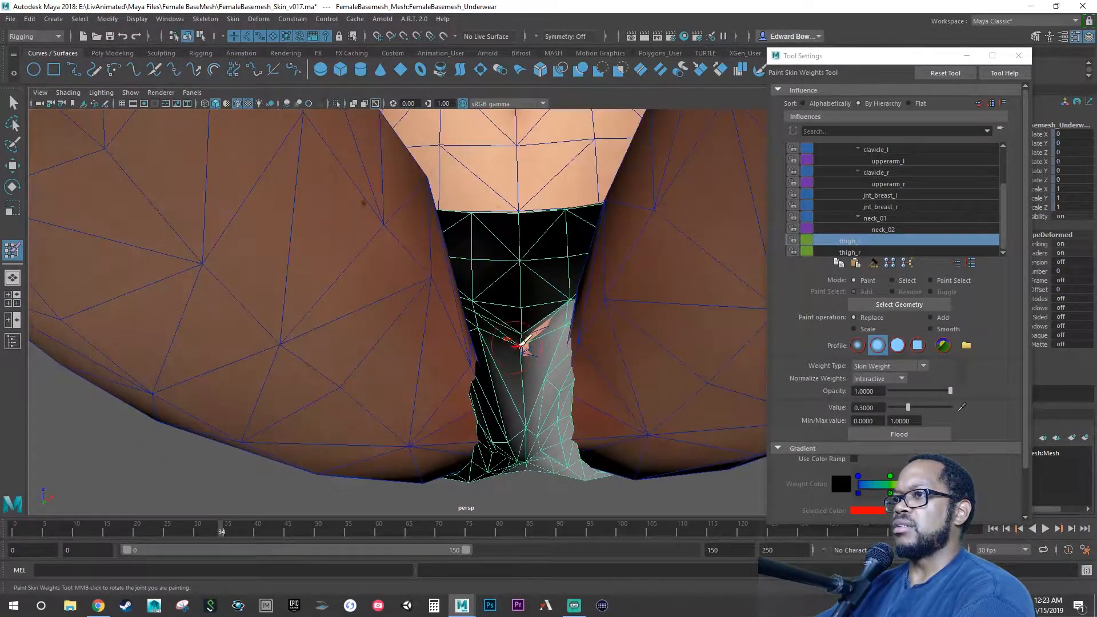
{"action": "left_click_drag", "start_coordinate": [522, 344], "coordinate": [535, 344]}
{"action": "key", "text": "ctrl+z"}
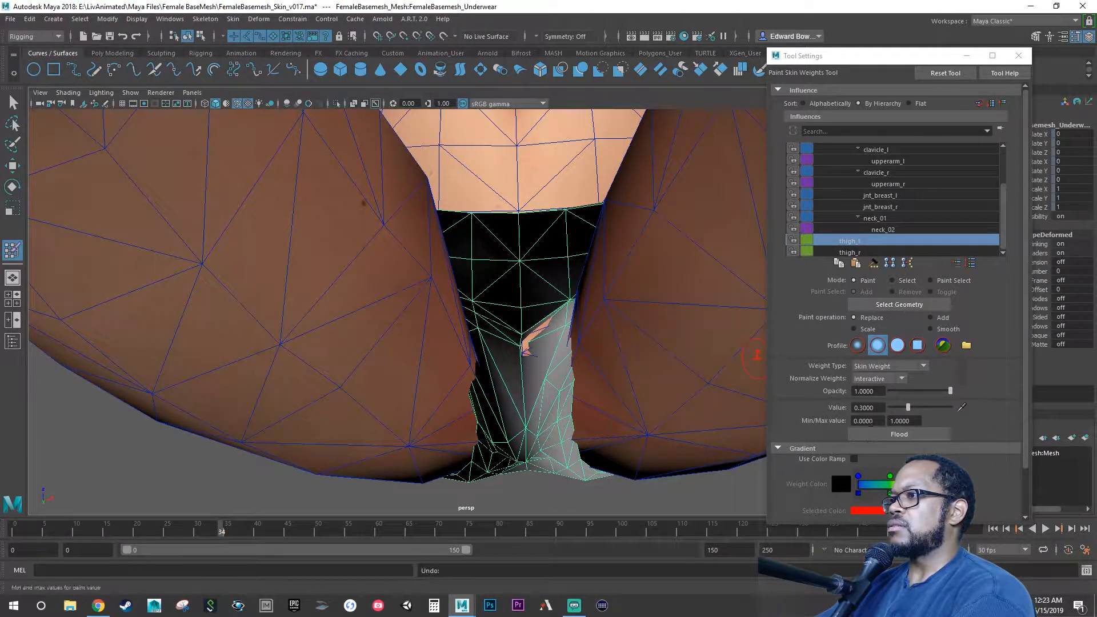
{"action": "left_click_drag", "start_coordinate": [879, 408], "coordinate": [804, 410]}
{"action": "type", "text": ".25"}
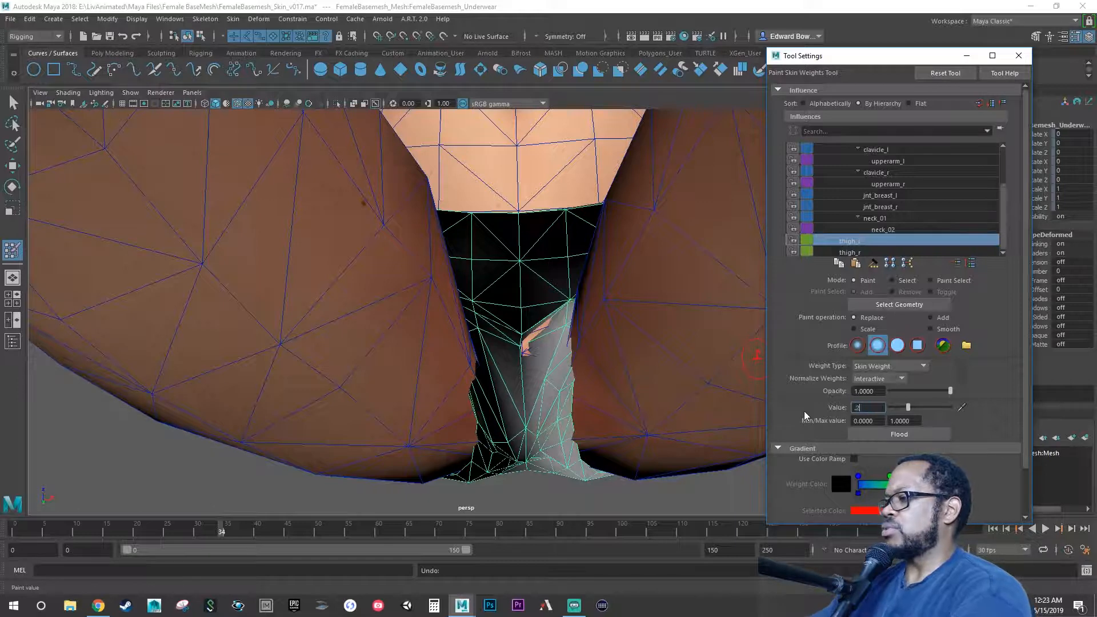
{"action": "key", "text": "Return"}
{"action": "left_click", "coordinate": [526, 343]}
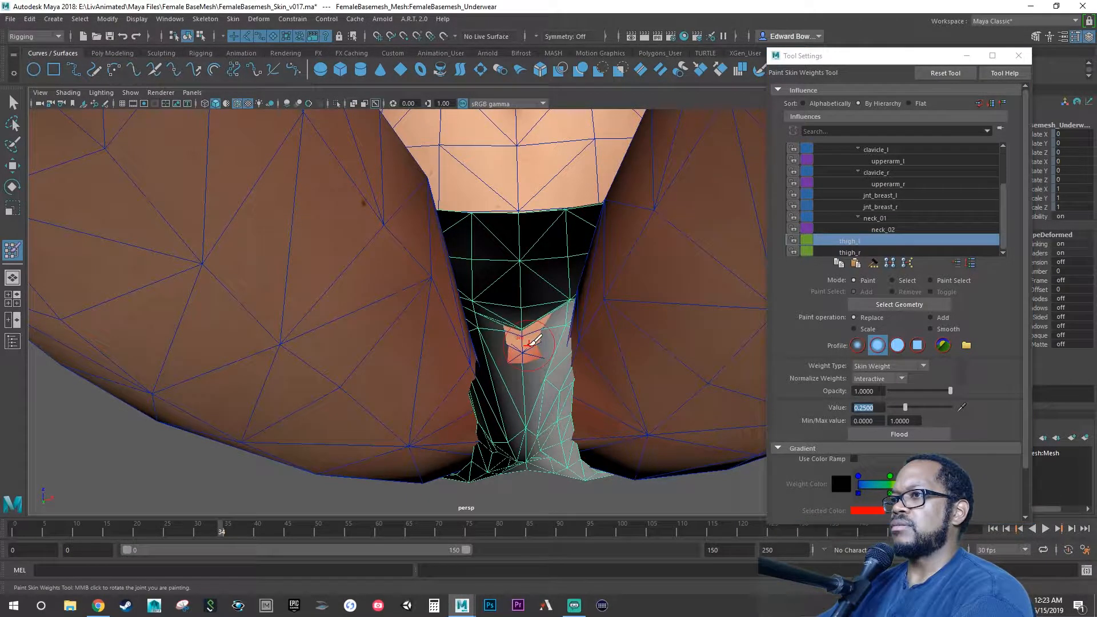
{"action": "key", "text": "ctrl+z"}
{"action": "left_click", "coordinate": [525, 341]}
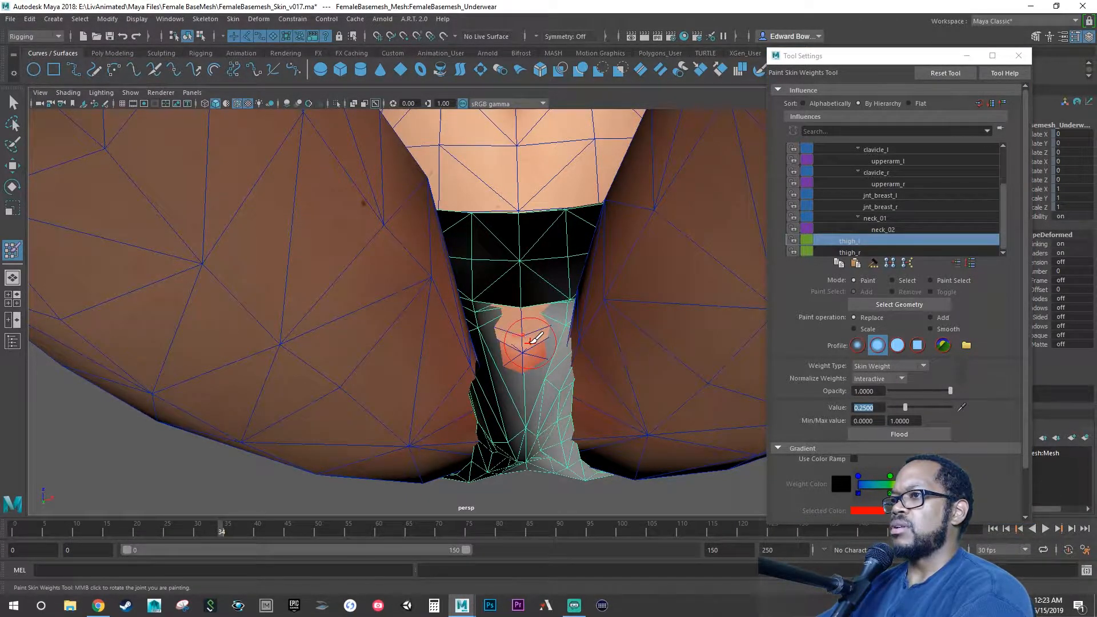
Paint pelvis weights at 0.25 over the exposed skin in the front crotch gap until it is covered
{"action": "scroll", "coordinate": [856, 190], "scroll_direction": "up", "scroll_amount": 3}
{"action": "left_click", "coordinate": [841, 161]}
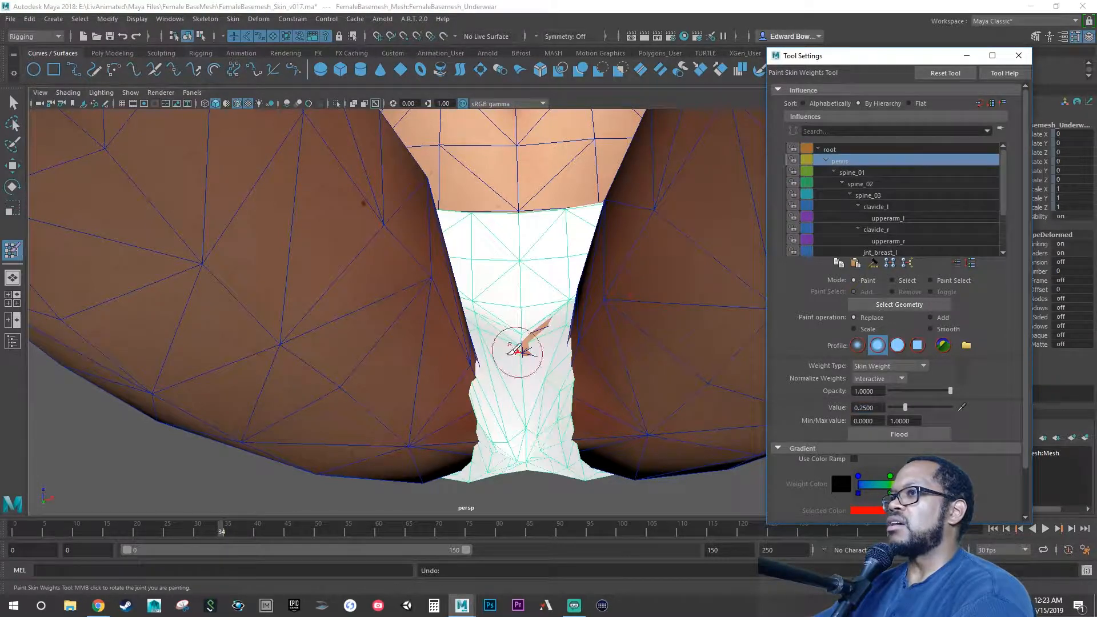
{"action": "left_click", "coordinate": [530, 343]}
{"action": "mouse_move", "coordinate": [532, 341]}
{"action": "left_mouse_down"}
{"action": "mouse_move", "coordinate": [543, 318]}
{"action": "mouse_move", "coordinate": [546, 331]}
{"action": "left_mouse_up"}
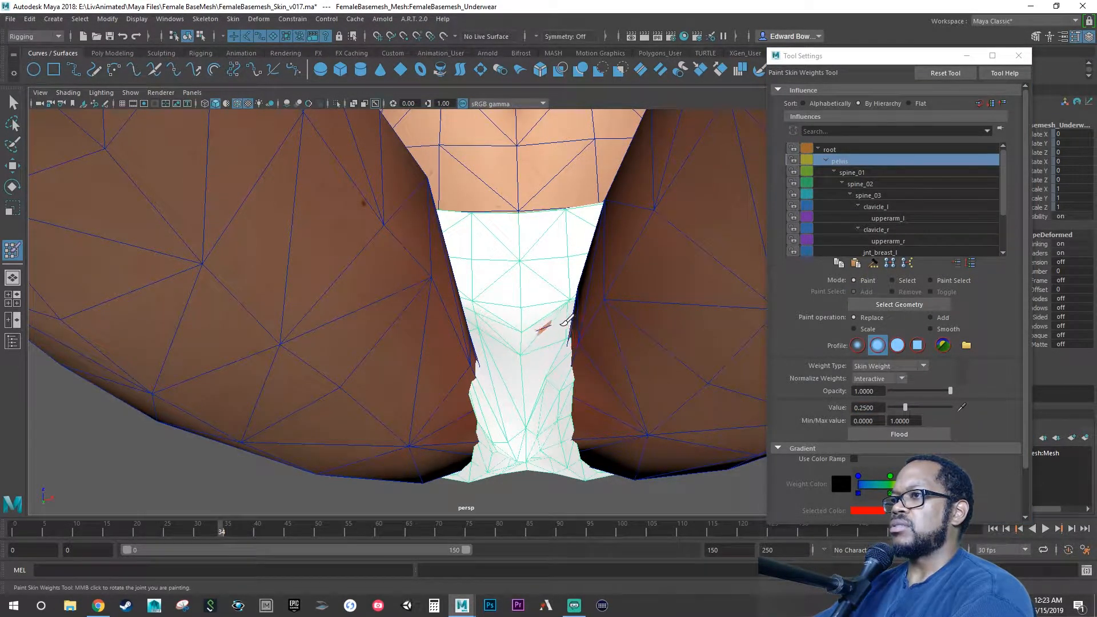
{"action": "left_click", "coordinate": [549, 327]}
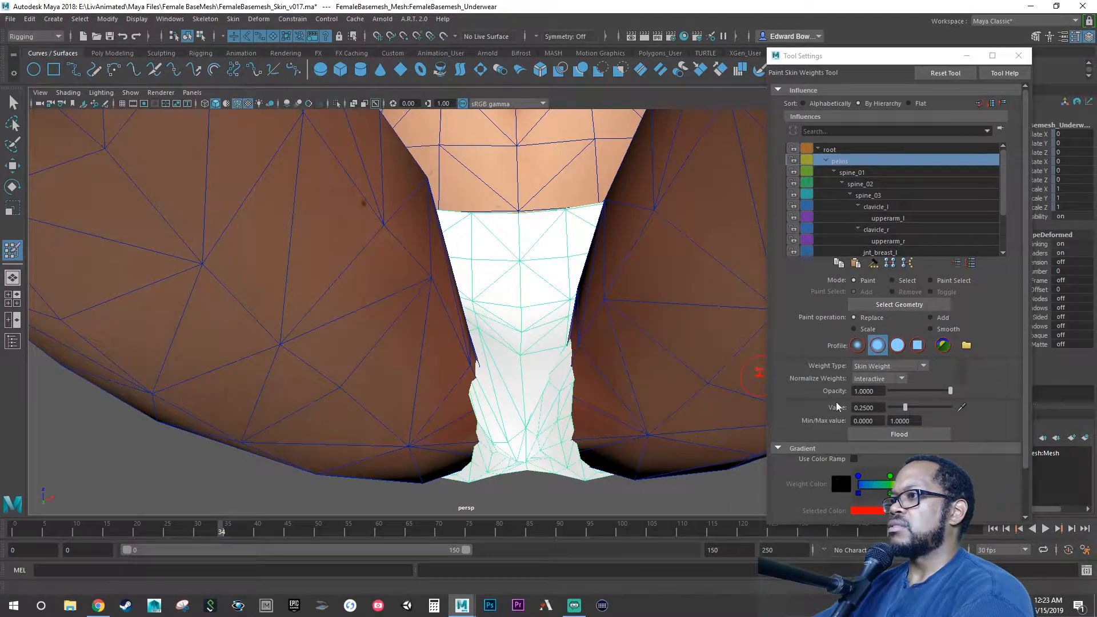
At frame 11, paint thigh_l weights at 0.25 over the front crotch beside the leg opening on the character's left side
{"action": "left_click_drag", "start_coordinate": [205, 528], "coordinate": [80, 524]}
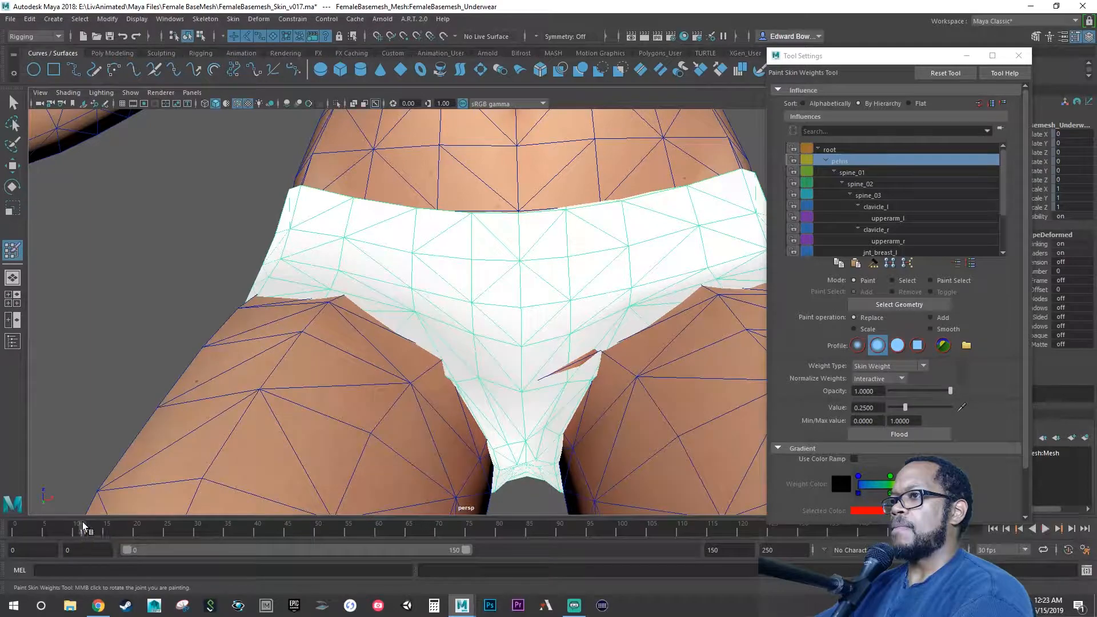
{"action": "left_click_drag", "start_coordinate": [609, 370], "coordinate": [632, 399], "text": "alt"}
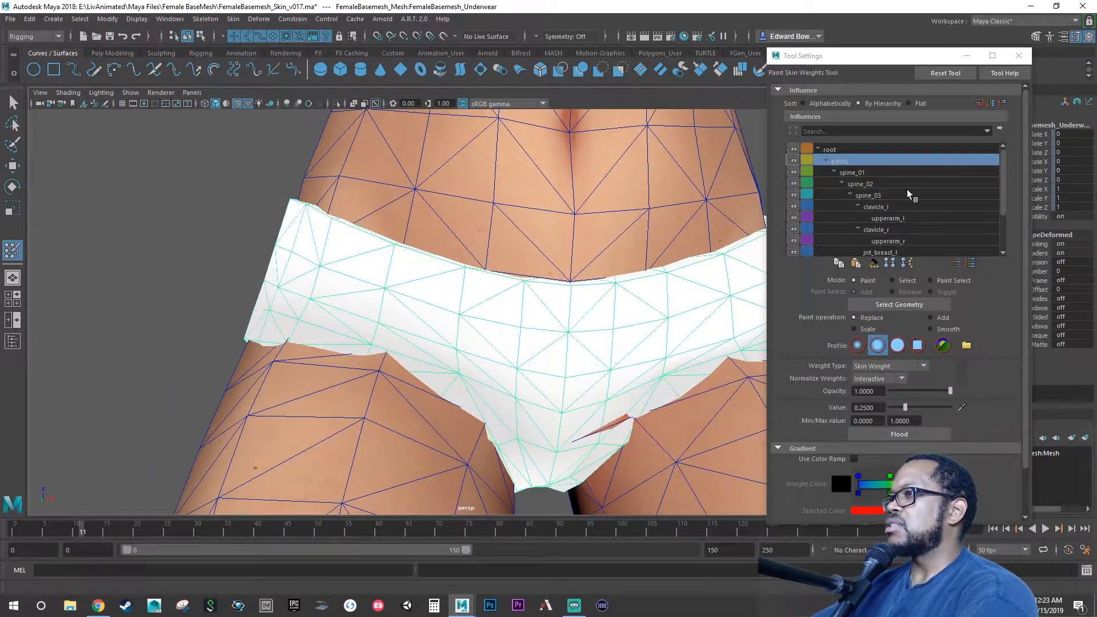
{"action": "scroll", "coordinate": [905, 191], "scroll_direction": "down", "scroll_amount": 2}
{"action": "left_click", "coordinate": [844, 240]}
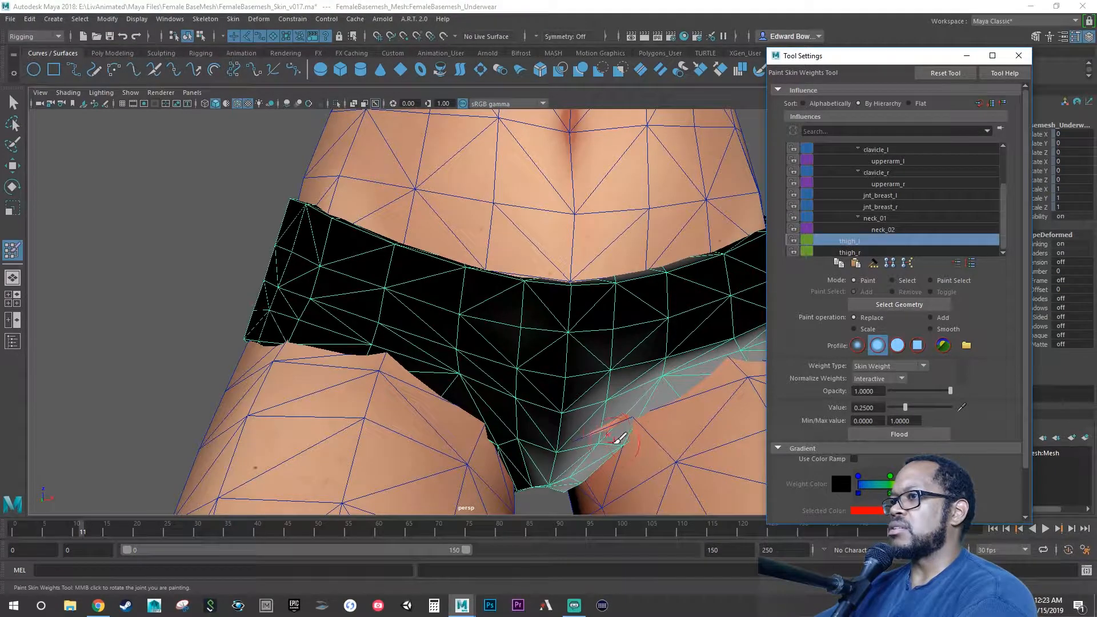
{"action": "left_click_drag", "start_coordinate": [614, 444], "coordinate": [590, 423], "text": "alt"}
{"action": "right_click_drag", "start_coordinate": [590, 424], "coordinate": [674, 437], "text": "alt"}
{"action": "mouse_move", "coordinate": [677, 434]}
{"action": "left_mouse_down", "text": "alt"}
{"action": "mouse_move", "coordinate": [604, 412]}
{"action": "mouse_move", "coordinate": [575, 421]}
{"action": "left_mouse_up", "text": "alt"}
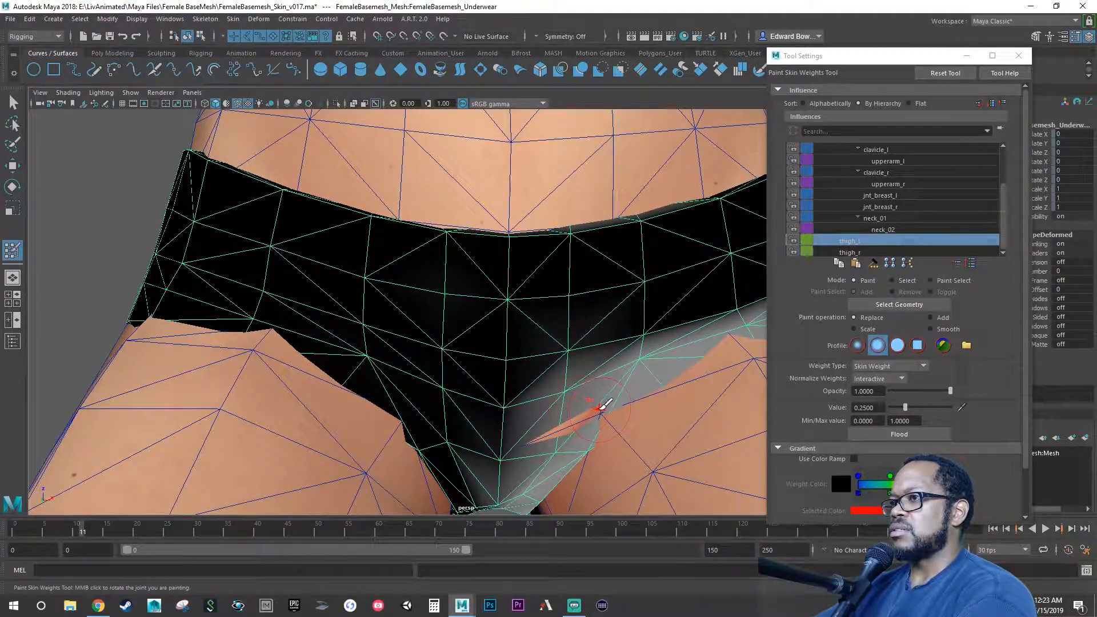
{"action": "left_click_drag", "start_coordinate": [561, 442], "coordinate": [555, 449]}
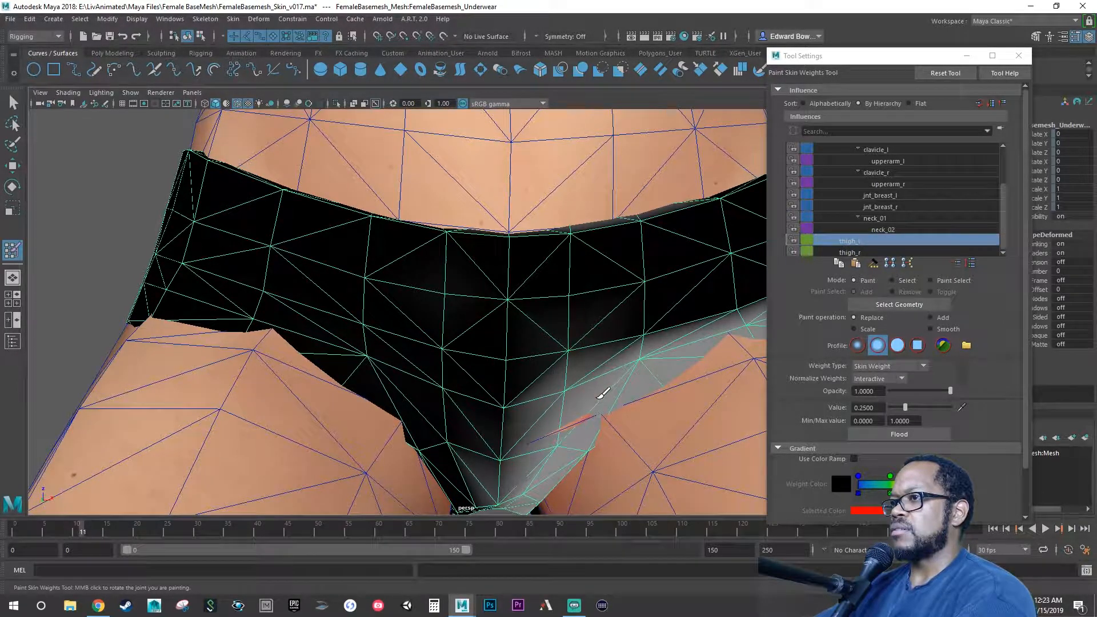
{"action": "left_click_drag", "start_coordinate": [581, 398], "coordinate": [639, 368]}
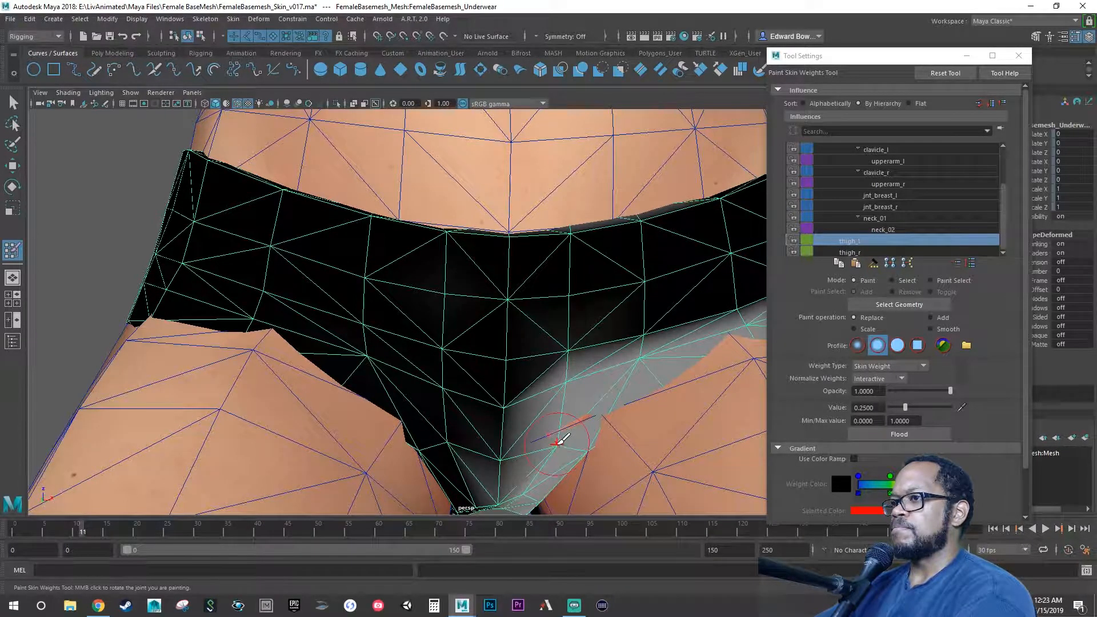
Raise the thigh_l weights to 0.3 beside the character's left leg opening and smooth them up towards the waistband
{"action": "left_click_drag", "start_coordinate": [571, 449], "coordinate": [555, 439], "text": "alt"}
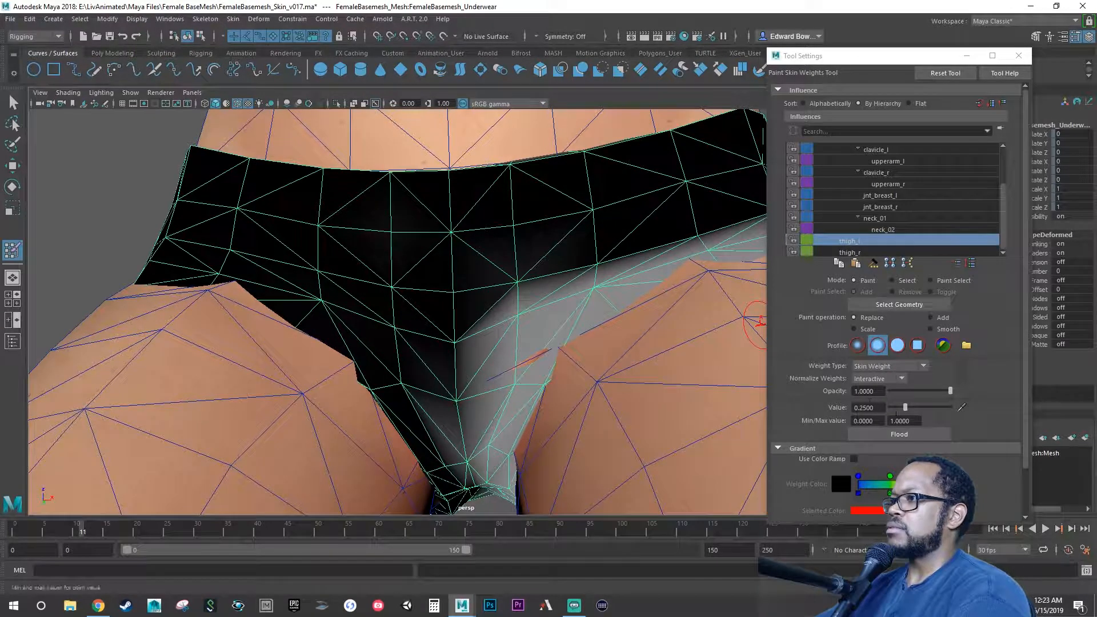
{"action": "left_click_drag", "start_coordinate": [872, 406], "coordinate": [814, 407]}
{"action": "type", "text": ".3"}
{"action": "key", "text": "Return"}
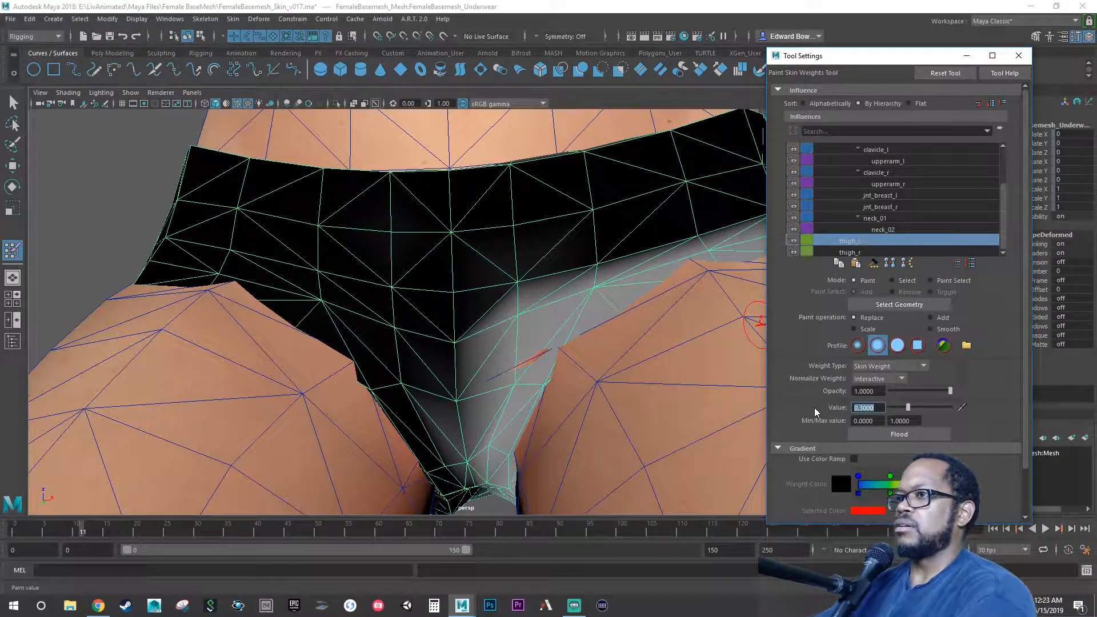
{"action": "left_click", "coordinate": [525, 381]}
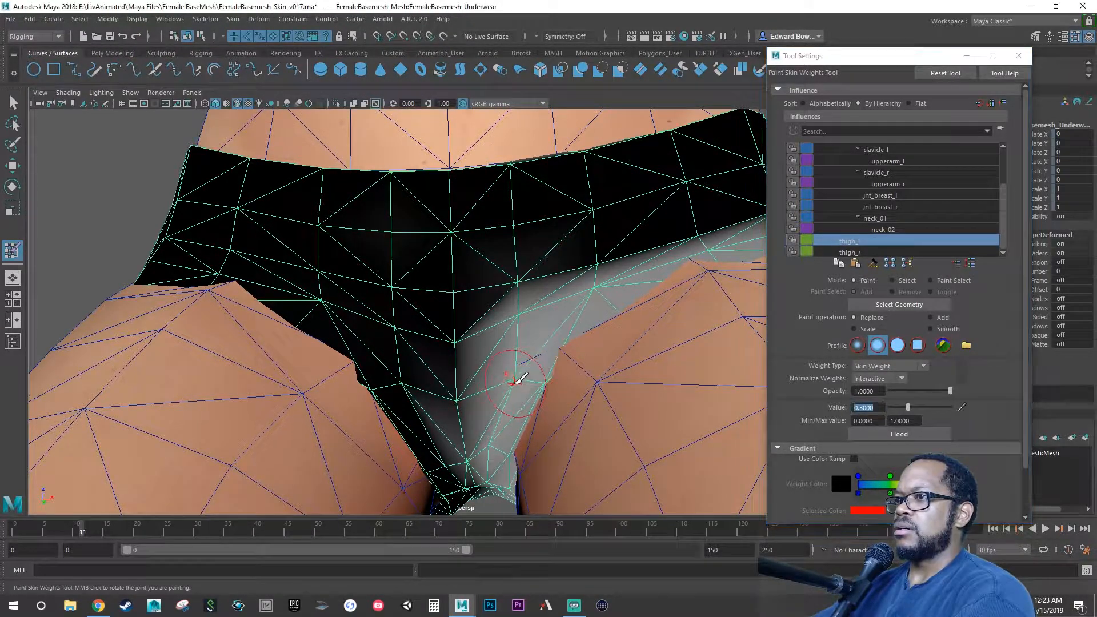
{"action": "left_click", "coordinate": [523, 324]}
{"action": "left_click", "coordinate": [524, 321], "text": "shift"}
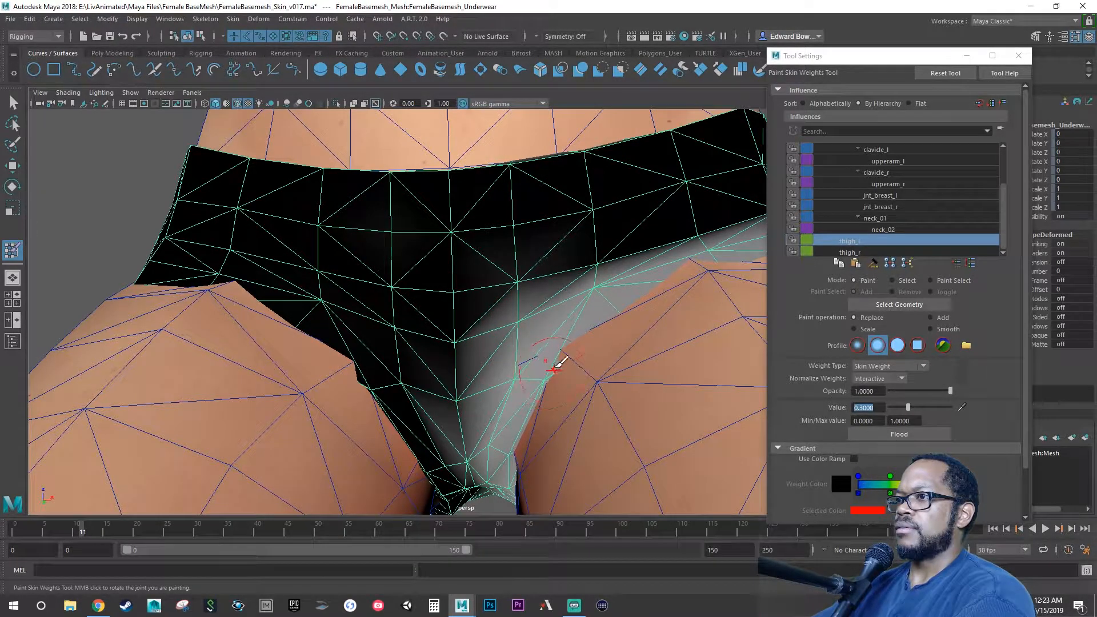
{"action": "left_click", "coordinate": [604, 287]}
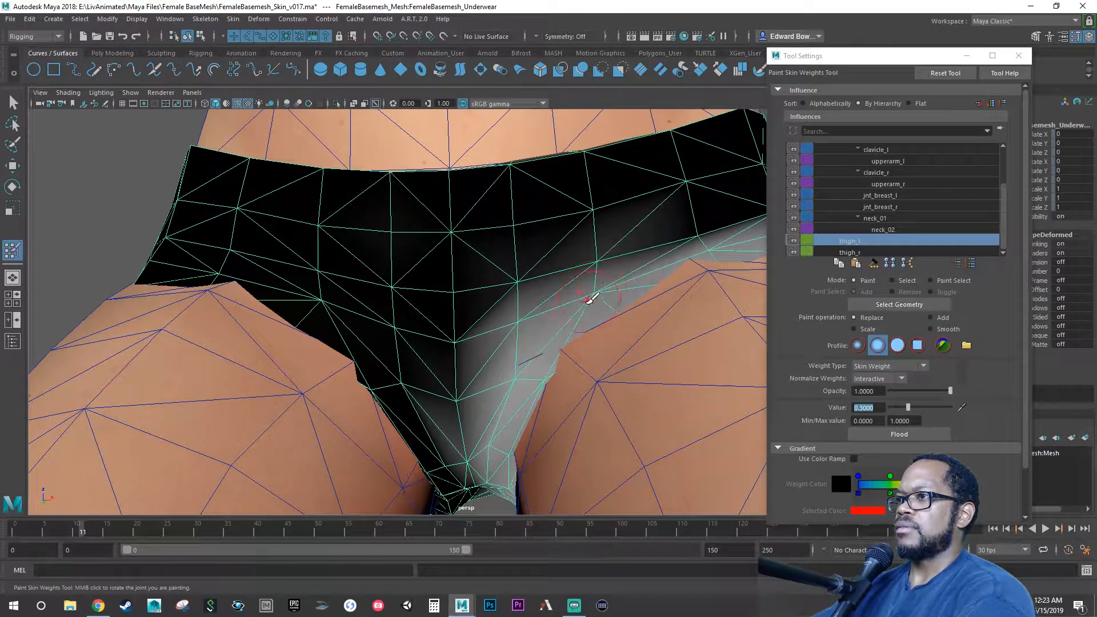
{"action": "left_click", "coordinate": [602, 274]}
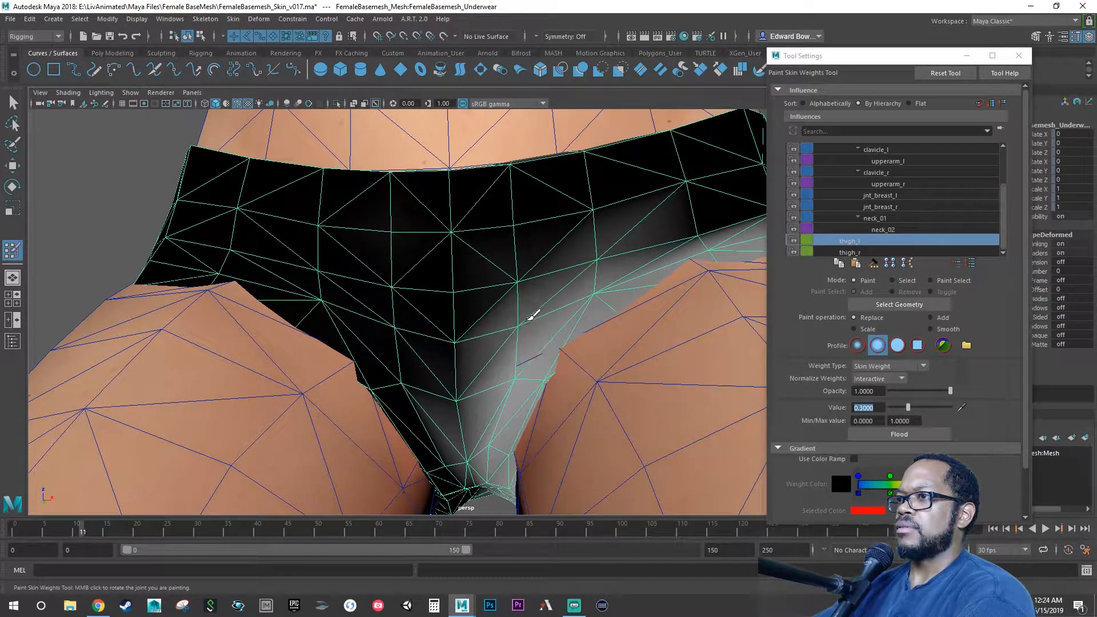
Scrub the animation to frame 29 and inspect how the crotch deforms from the front
{"action": "right_click_drag", "start_coordinate": [578, 452], "coordinate": [516, 426], "text": "alt"}
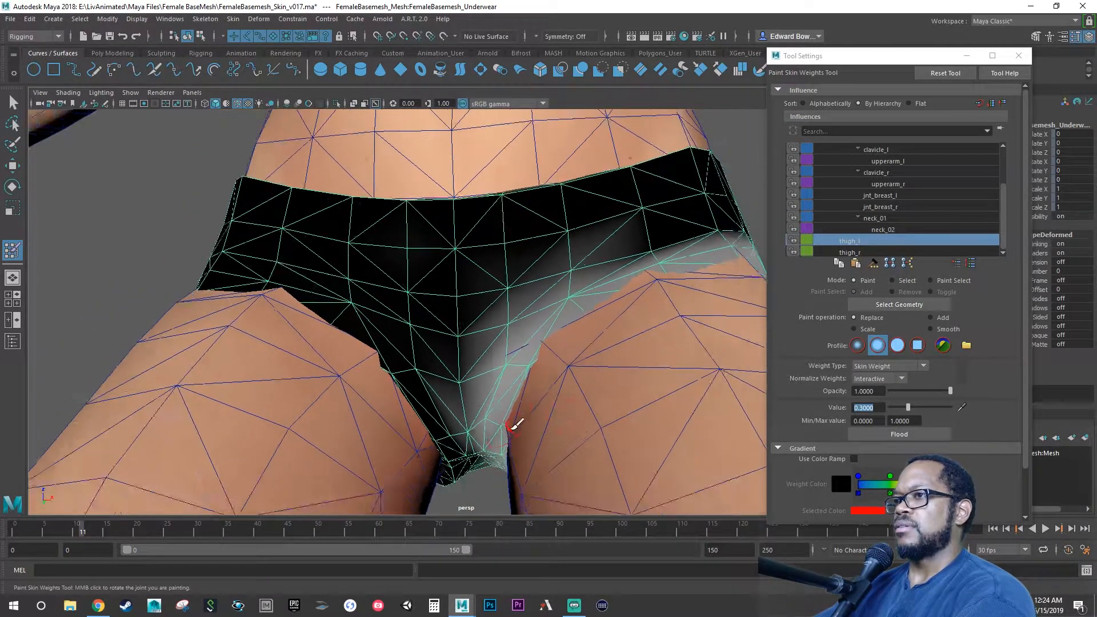
{"action": "left_click_drag", "start_coordinate": [516, 426], "coordinate": [508, 463], "text": "alt"}
{"action": "left_click_drag", "start_coordinate": [74, 533], "coordinate": [192, 511]}
{"action": "left_click_drag", "start_coordinate": [497, 479], "coordinate": [503, 440], "text": "alt"}
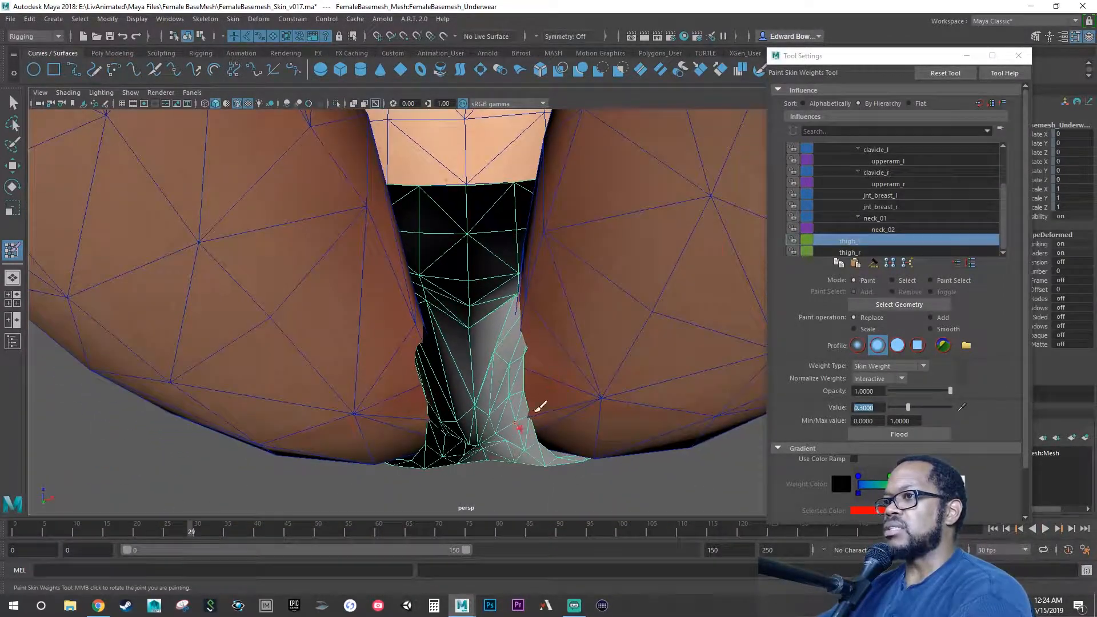
Paint thigh_r and thigh_l weights at 0.1 across the middle of the narrow crotch strip between the legs
{"action": "left_click", "coordinate": [861, 252]}
{"action": "left_click_drag", "start_coordinate": [583, 372], "coordinate": [523, 357], "text": "alt"}
{"action": "left_click_drag", "start_coordinate": [880, 407], "coordinate": [844, 407]}
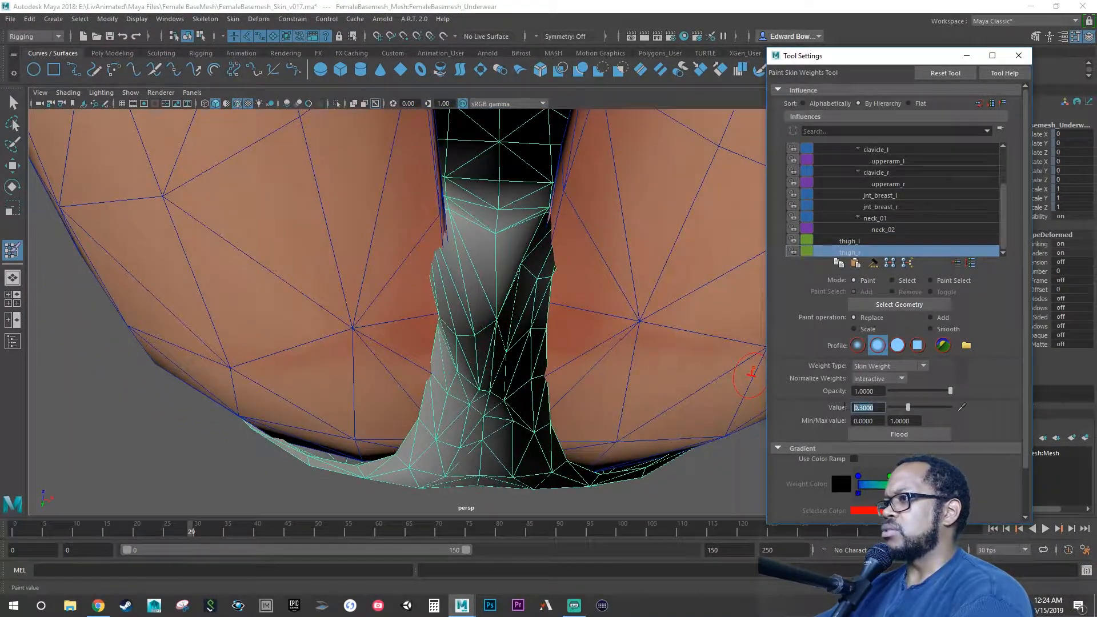
{"action": "type", "text": "0.1"}
{"action": "key", "text": "Return"}
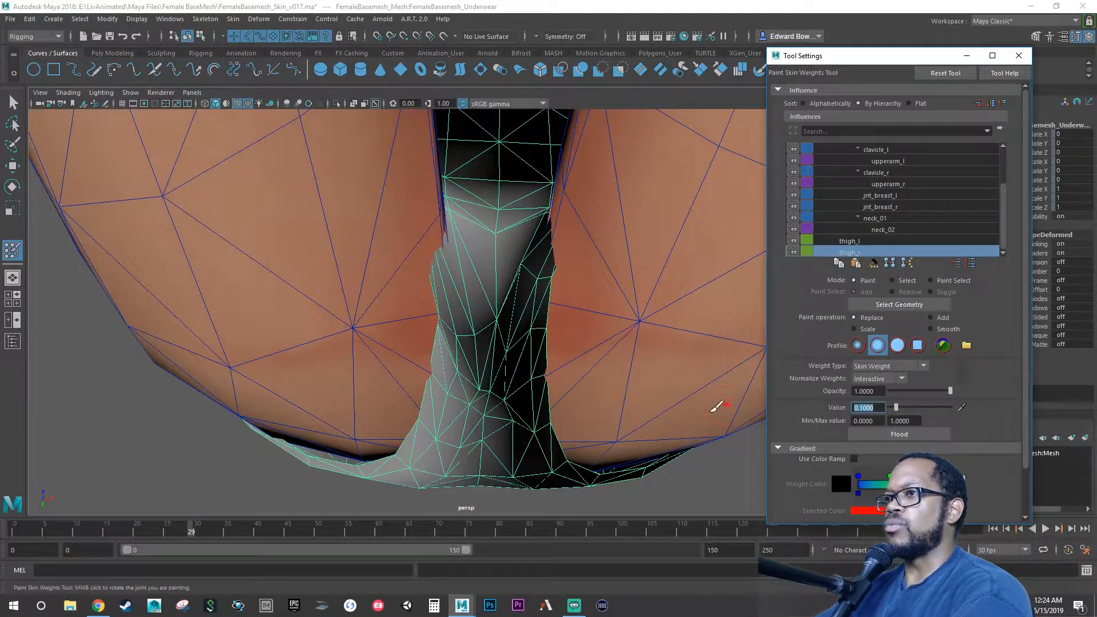
{"action": "mouse_move", "coordinate": [714, 404]}
{"action": "left_mouse_down", "text": "alt"}
{"action": "mouse_move", "coordinate": [490, 405]}
{"action": "mouse_move", "coordinate": [519, 399]}
{"action": "left_mouse_up", "text": "alt"}
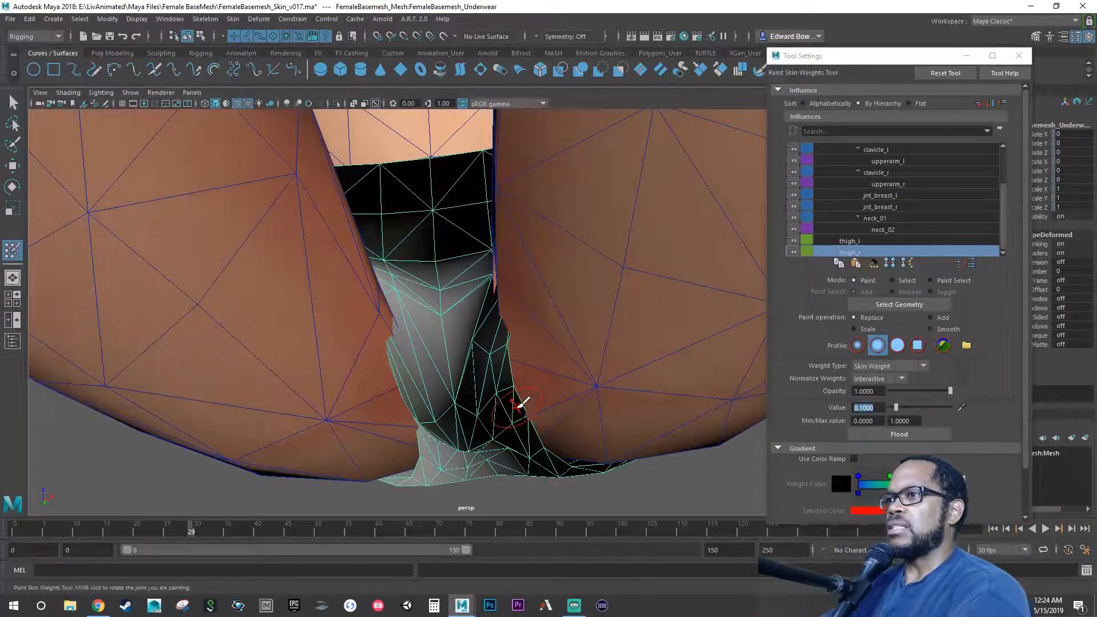
{"action": "left_click_drag", "start_coordinate": [612, 432], "coordinate": [463, 397], "text": "alt"}
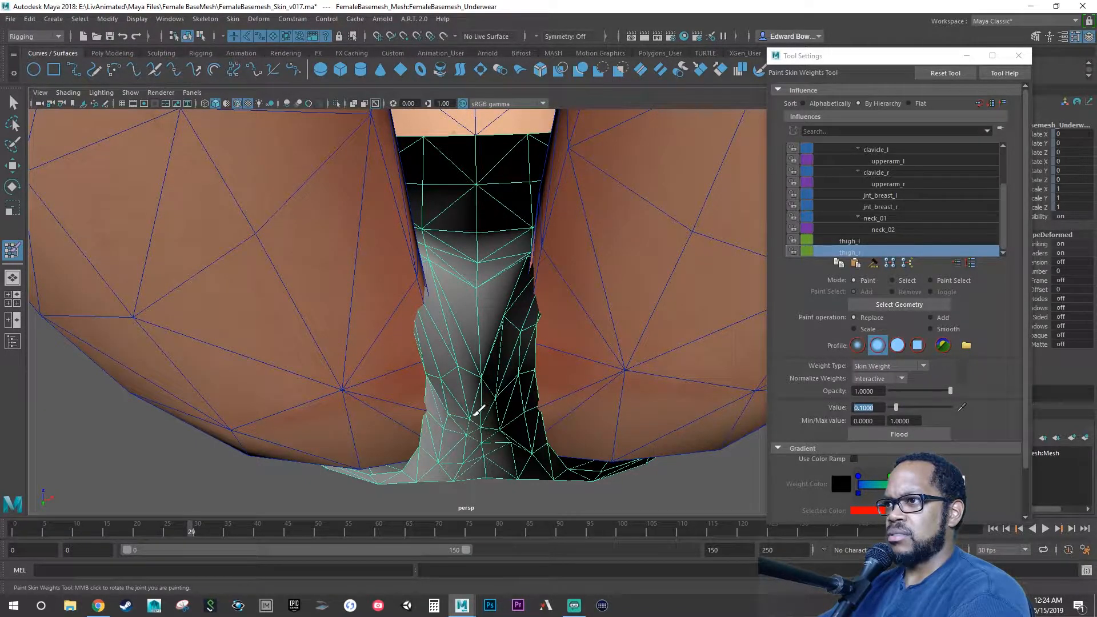
{"action": "mouse_move", "coordinate": [479, 409]}
{"action": "left_mouse_down"}
{"action": "mouse_move", "coordinate": [479, 363]}
{"action": "mouse_move", "coordinate": [451, 377]}
{"action": "left_mouse_up"}
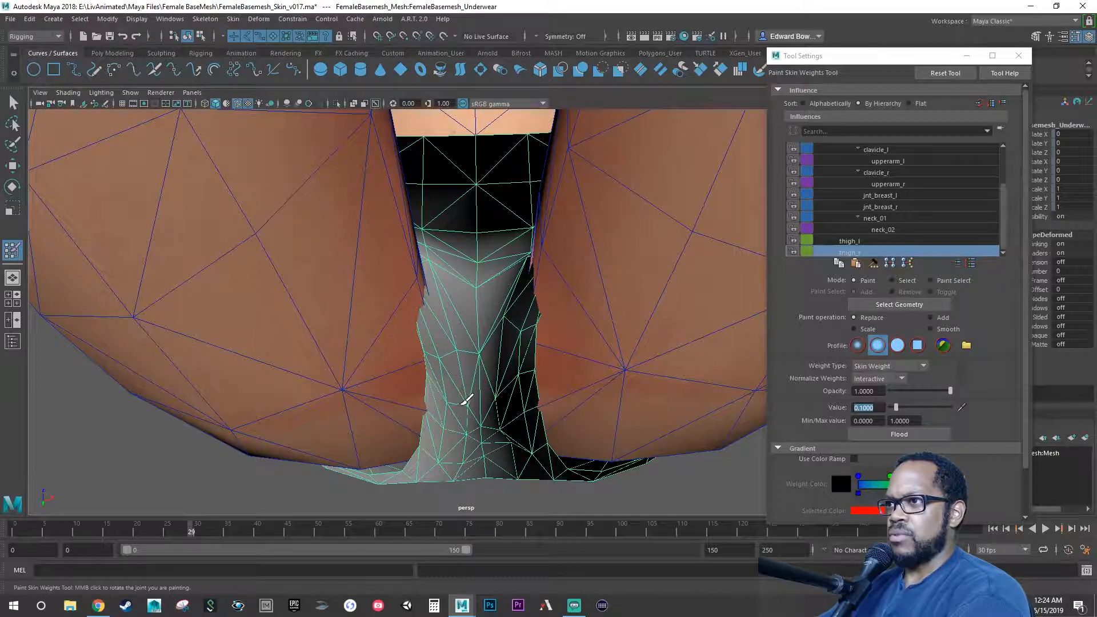
{"action": "mouse_move", "coordinate": [464, 400]}
{"action": "left_mouse_down", "text": "alt"}
{"action": "mouse_move", "coordinate": [517, 365]}
{"action": "mouse_move", "coordinate": [499, 342]}
{"action": "mouse_move", "coordinate": [507, 435]}
{"action": "mouse_move", "coordinate": [502, 396]}
{"action": "mouse_move", "coordinate": [476, 400]}
{"action": "left_mouse_up", "text": "alt"}
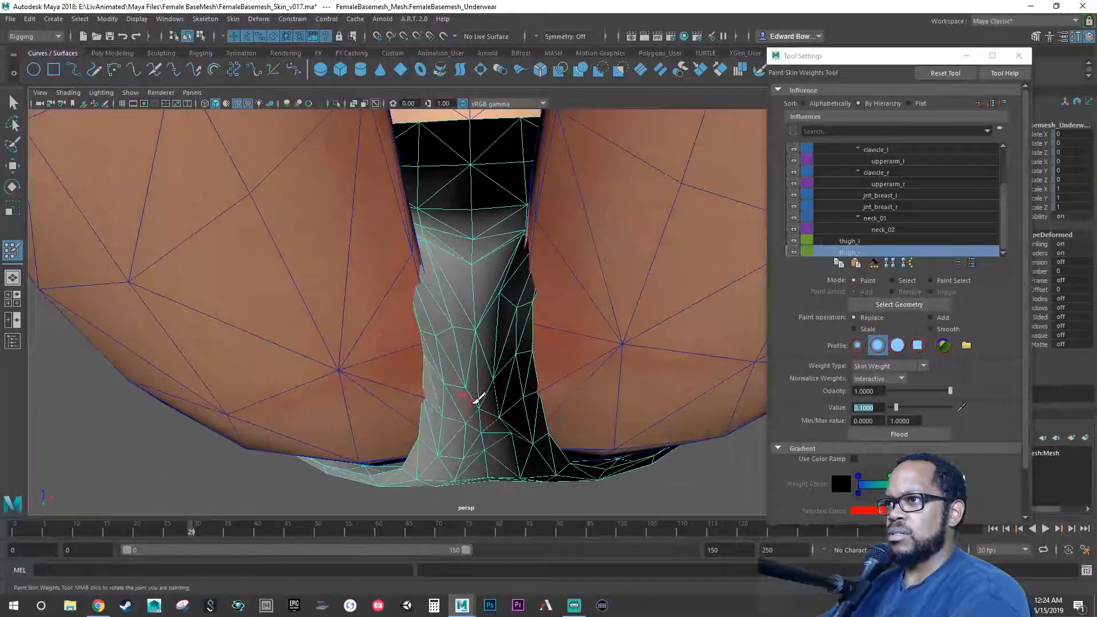
{"action": "left_click", "coordinate": [848, 241]}
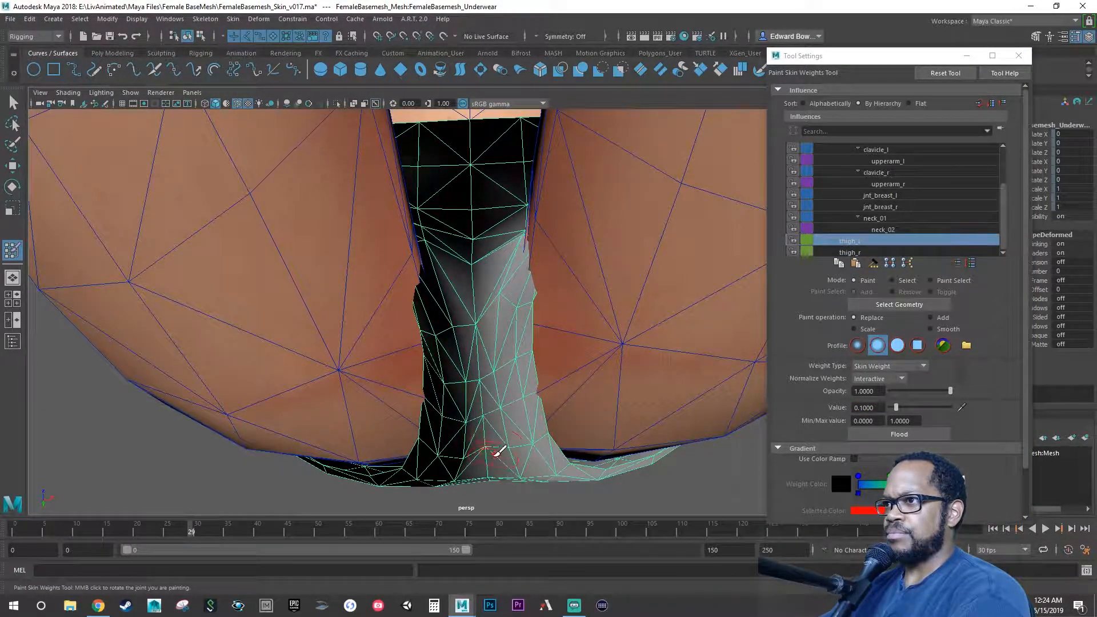
{"action": "left_click", "coordinate": [839, 252]}
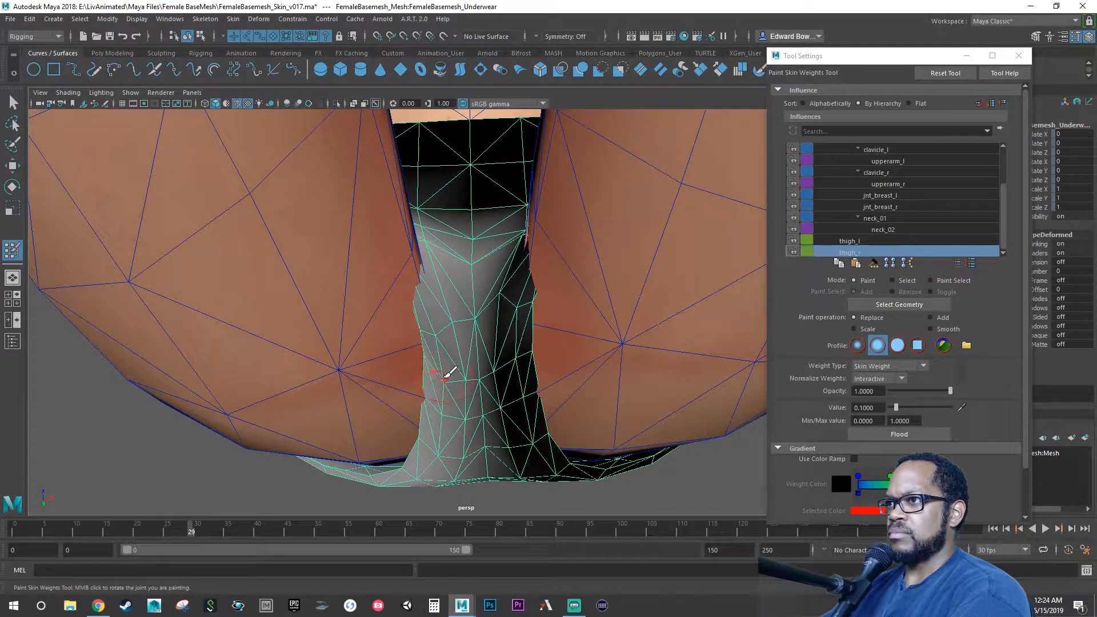
Examine the thigh_r and thigh_l weights across the narrow crotch strip from below and behind at frame 29
{"action": "left_click_drag", "start_coordinate": [466, 398], "coordinate": [539, 314], "text": "alt"}
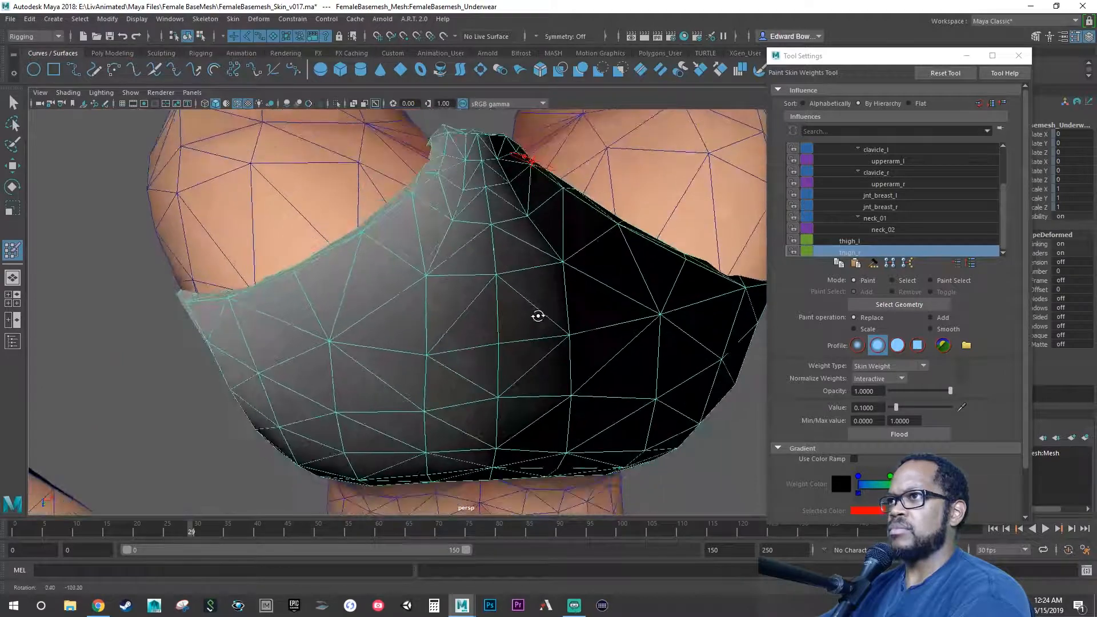
{"action": "left_click_drag", "start_coordinate": [519, 255], "coordinate": [486, 319], "text": "alt"}
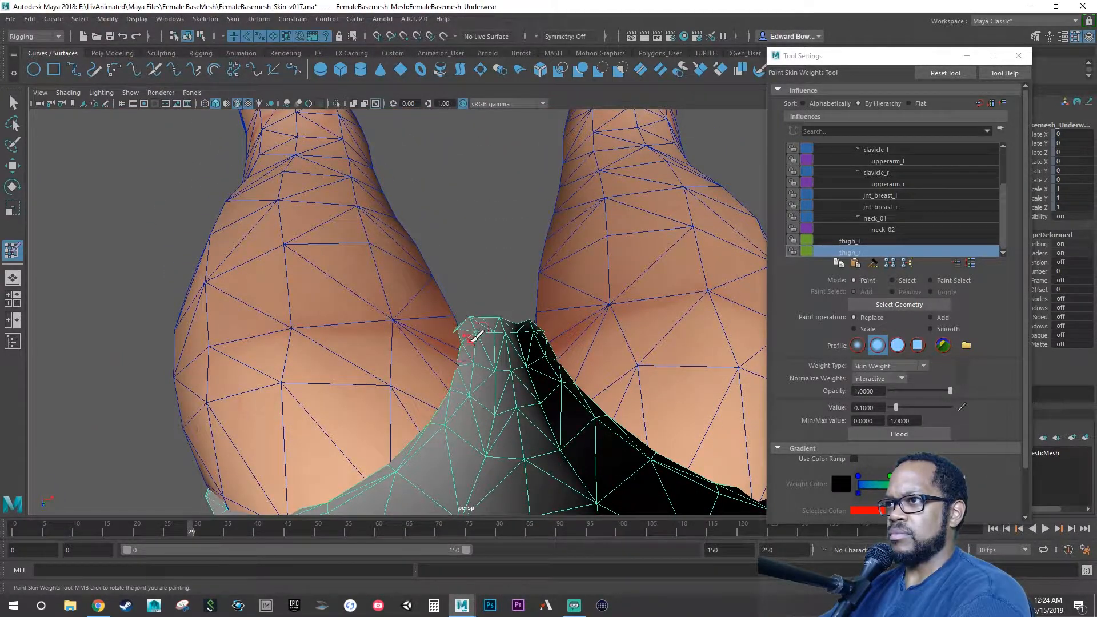
{"action": "left_click_drag", "start_coordinate": [474, 331], "coordinate": [498, 334], "text": "alt"}
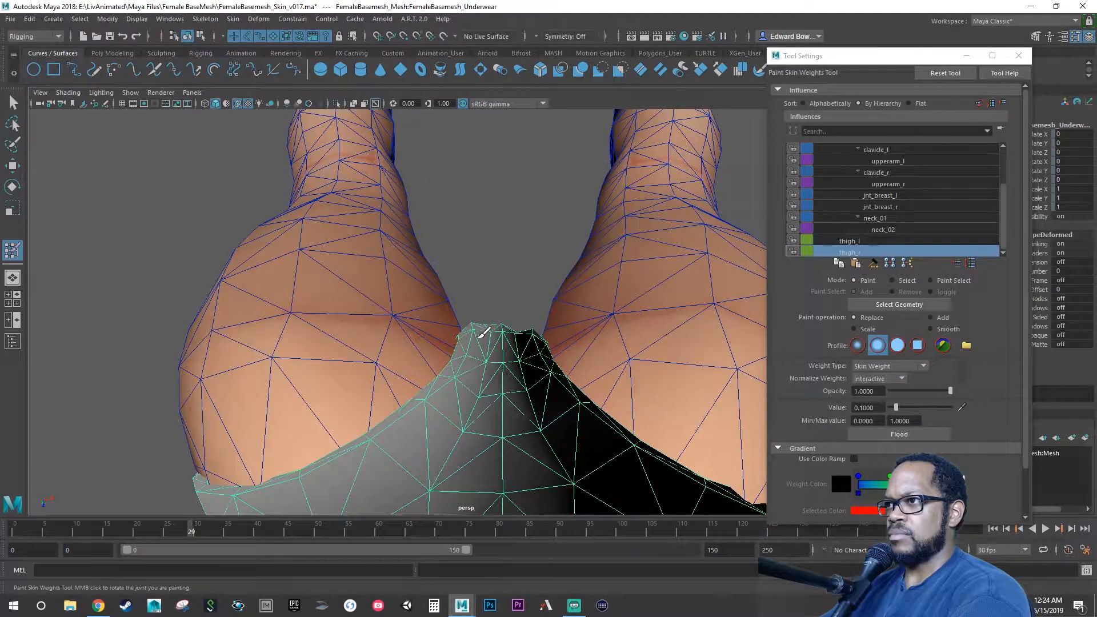
{"action": "left_click", "coordinate": [849, 240]}
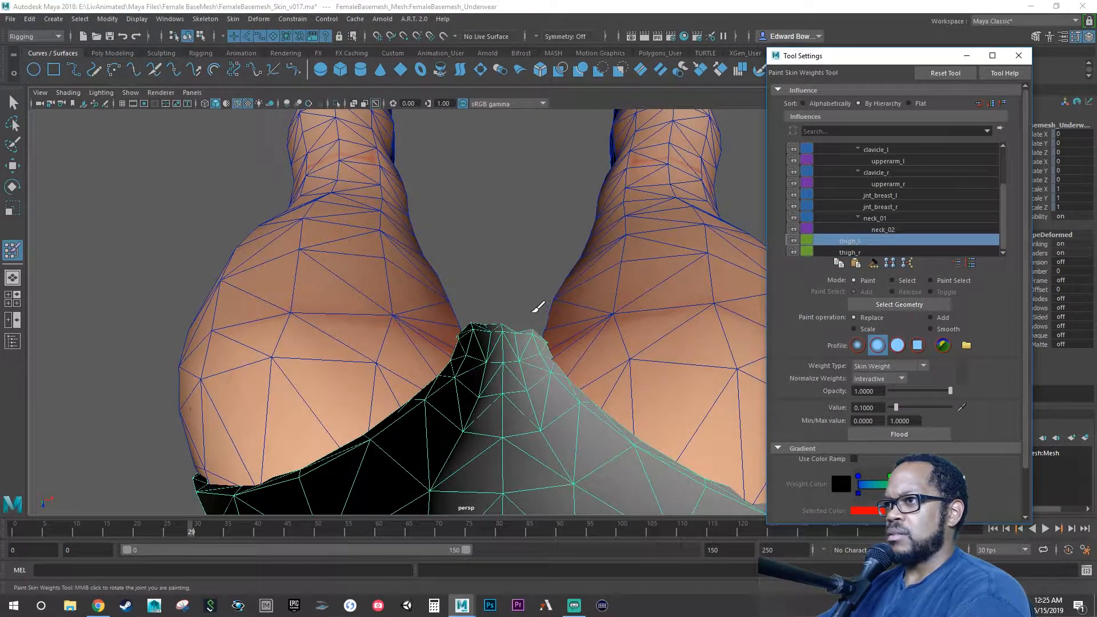
{"action": "left_click_drag", "start_coordinate": [537, 314], "coordinate": [520, 350], "text": "alt"}
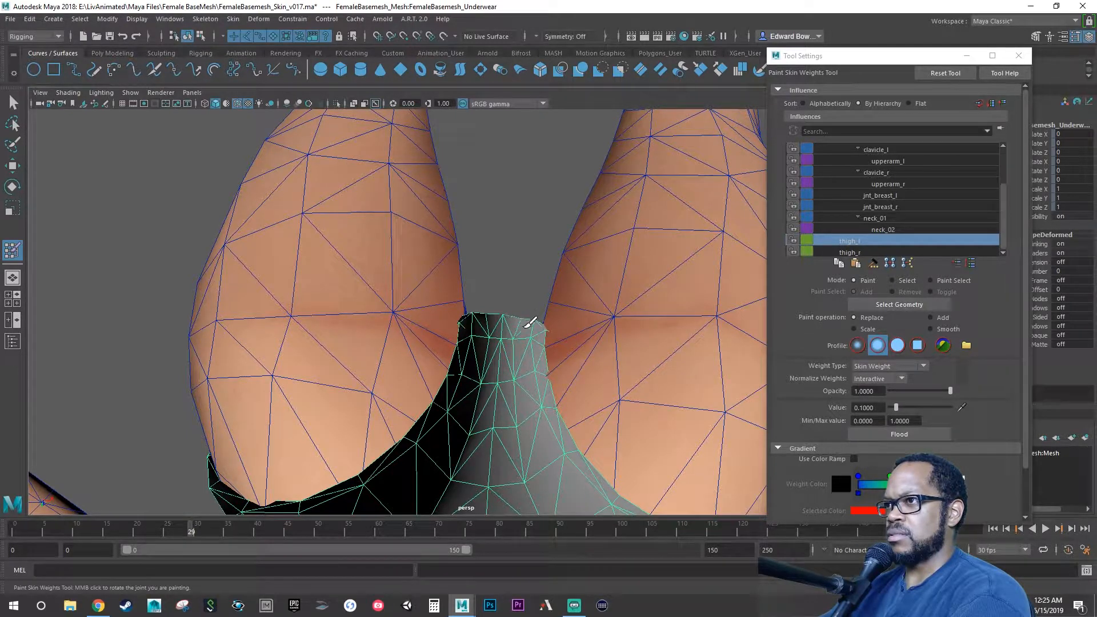
{"action": "left_click_drag", "start_coordinate": [538, 321], "coordinate": [506, 336], "text": "alt"}
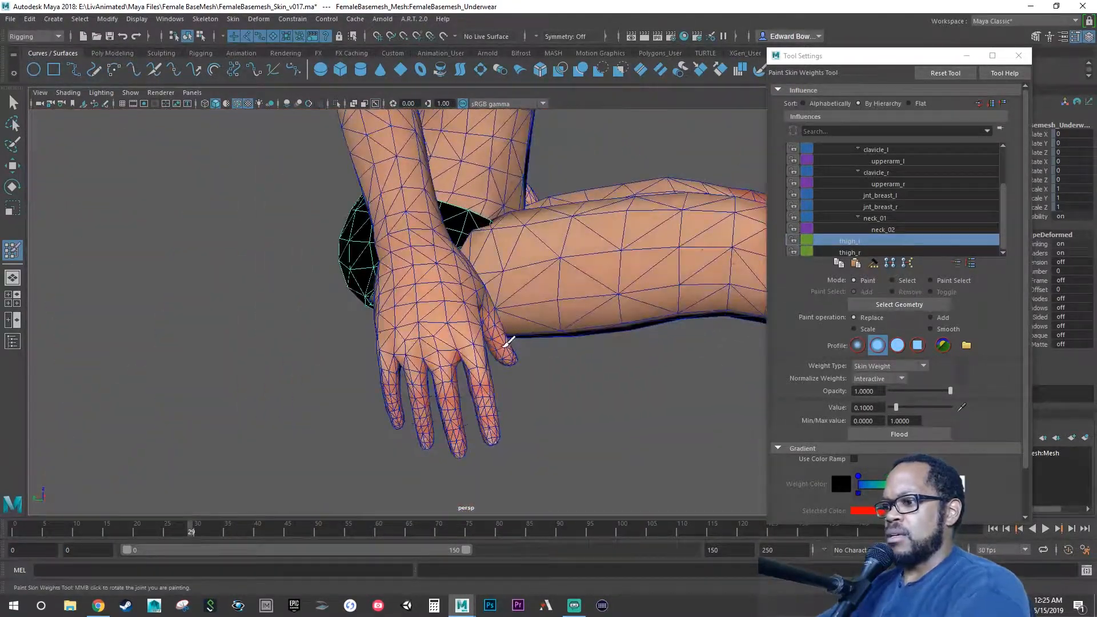
Save the scene and scrub the animation to frames 64 and 54 to check how the underwear fits from several sides
{"action": "key", "text": "ctrl+s"}
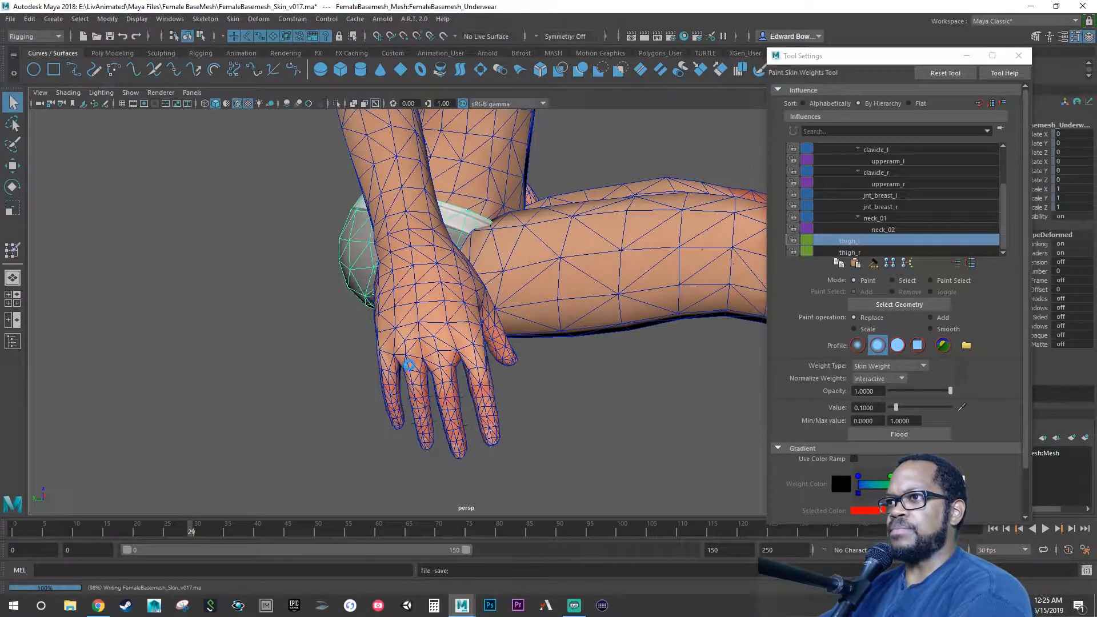
{"action": "left_click_drag", "start_coordinate": [228, 465], "coordinate": [338, 451], "text": "alt"}
{"action": "left_click_drag", "start_coordinate": [201, 529], "coordinate": [402, 518]}
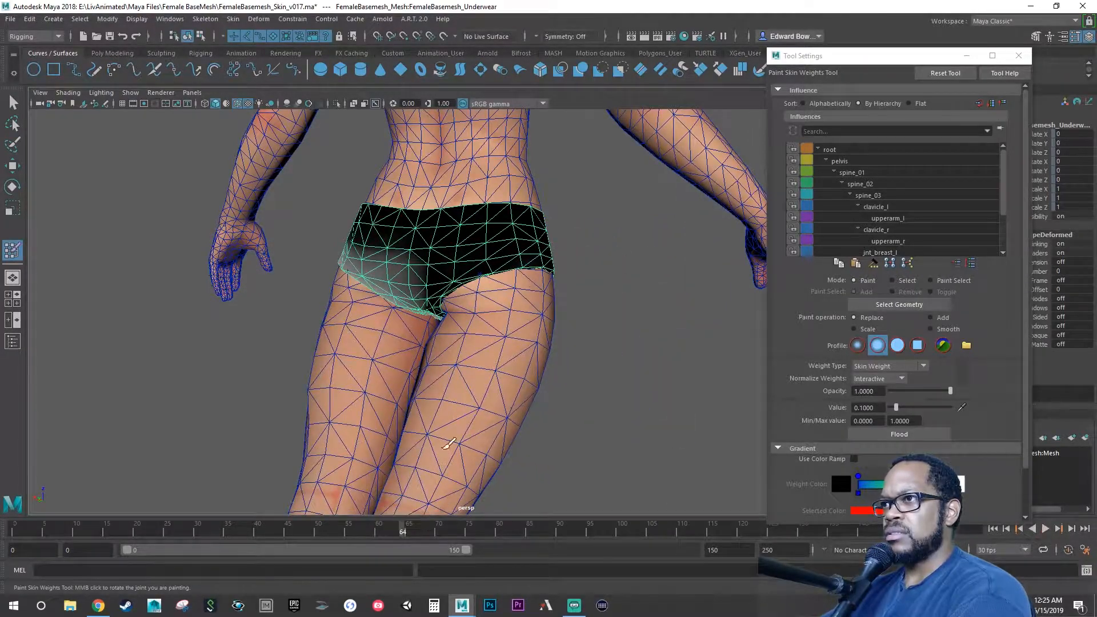
{"action": "left_click_drag", "start_coordinate": [406, 480], "coordinate": [257, 417], "text": "alt"}
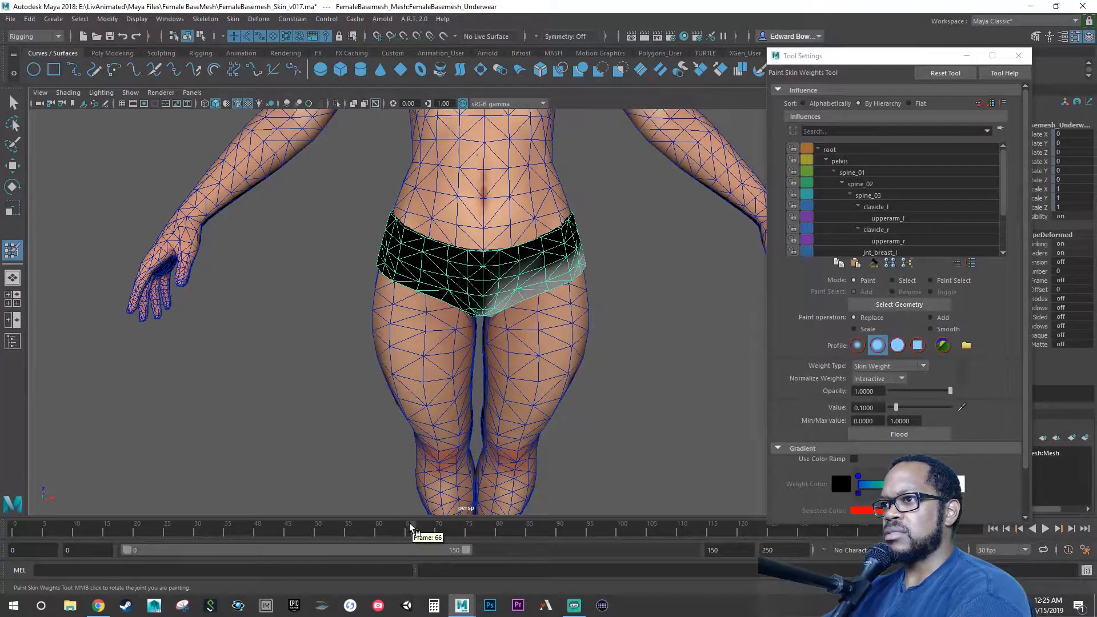
{"action": "left_click_drag", "start_coordinate": [416, 531], "coordinate": [341, 534]}
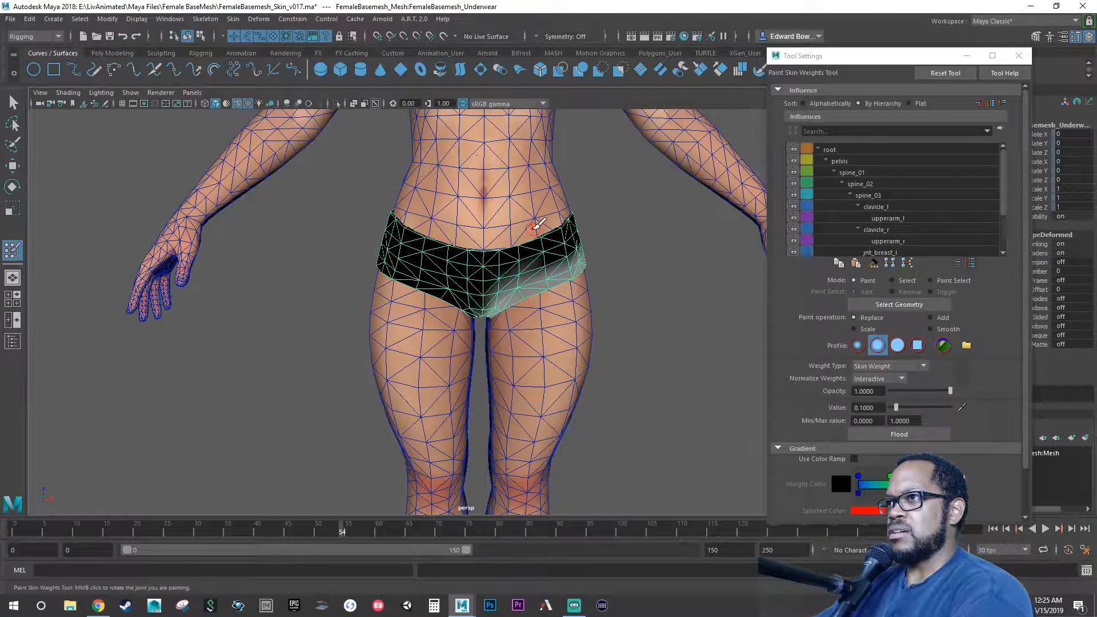
{"action": "mouse_move", "coordinate": [524, 241]}
{"action": "left_mouse_down", "text": "alt"}
{"action": "mouse_move", "coordinate": [594, 273]}
{"action": "mouse_move", "coordinate": [532, 271]}
{"action": "left_mouse_up", "text": "alt"}
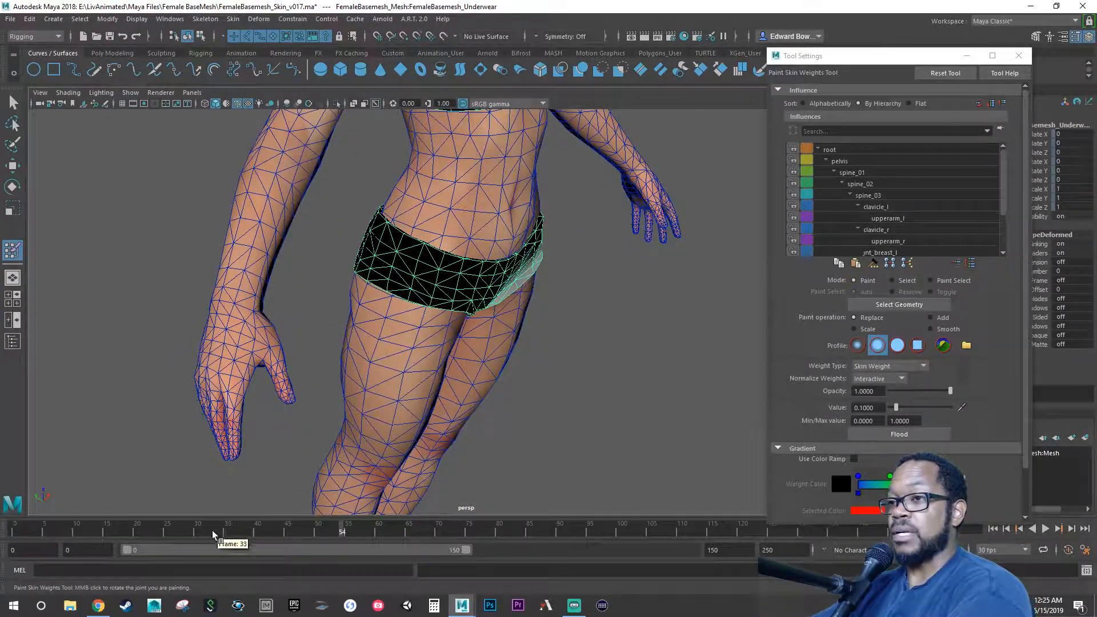
Return the animation to frame 0 and display the spine_03 weights on the bra top
{"action": "left_click_drag", "start_coordinate": [342, 529], "coordinate": [14, 533]}
{"action": "mouse_move", "coordinate": [380, 410]}
{"action": "left_mouse_down", "text": "alt"}
{"action": "mouse_move", "coordinate": [499, 424]}
{"action": "mouse_move", "coordinate": [394, 414]}
{"action": "left_mouse_up", "text": "alt"}
{"action": "middle_click_drag", "start_coordinate": [450, 349], "coordinate": [507, 544], "text": "alt"}
{"action": "left_click_drag", "start_coordinate": [562, 400], "coordinate": [514, 407], "text": "alt"}
{"action": "mouse_move", "coordinate": [514, 408]}
{"action": "middle_mouse_down", "text": "alt"}
{"action": "mouse_move", "coordinate": [536, 446]}
{"action": "mouse_move", "coordinate": [525, 395]}
{"action": "middle_mouse_up", "text": "alt"}
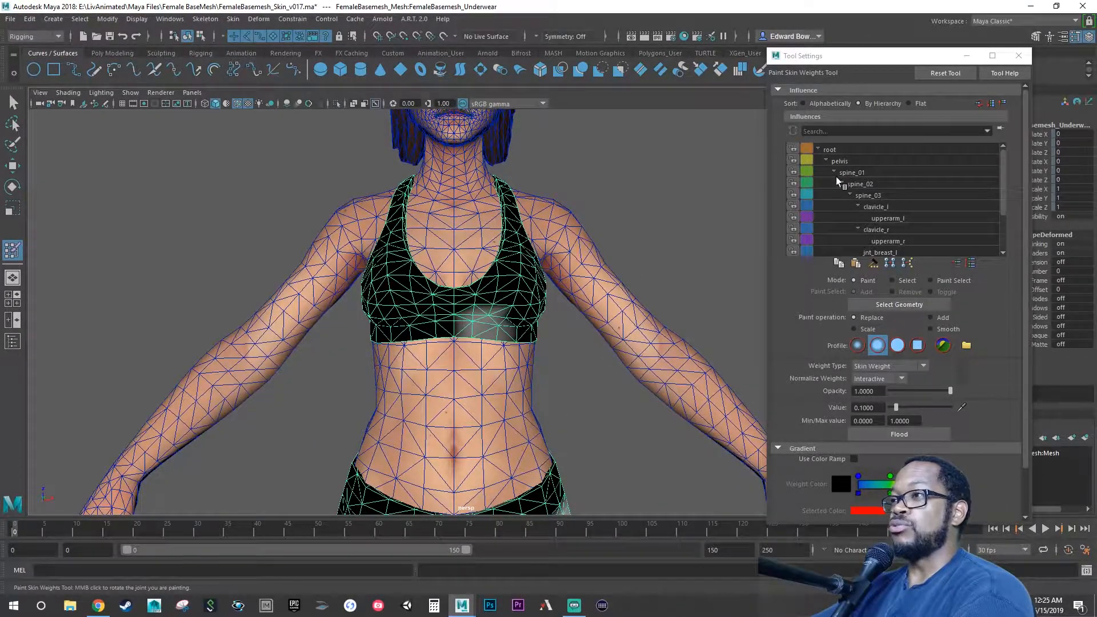
{"action": "left_click", "coordinate": [868, 195]}
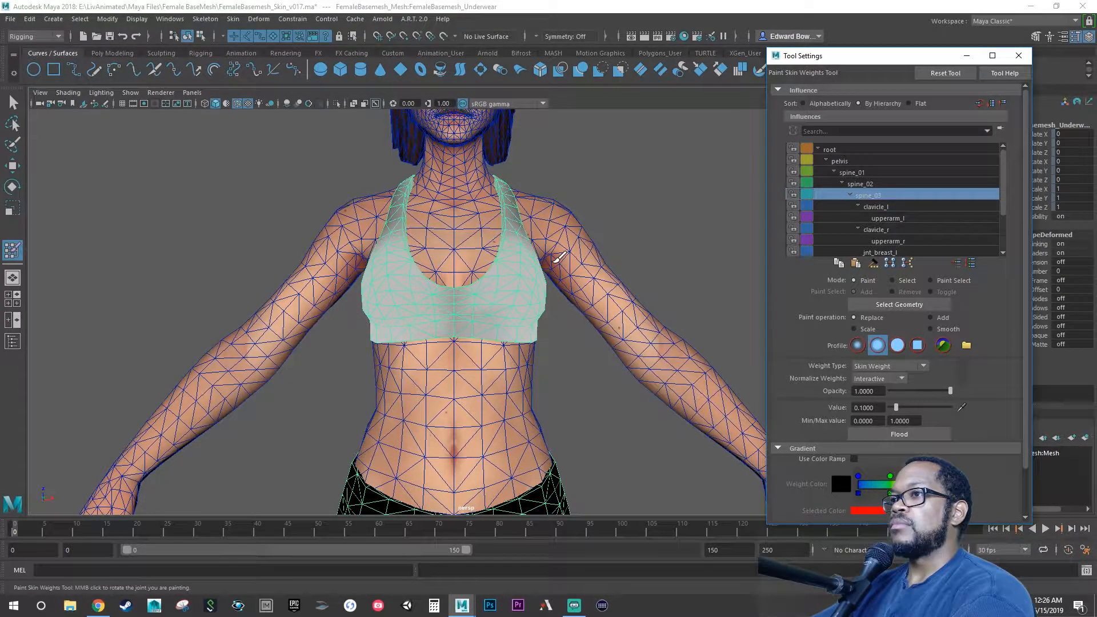
{"action": "middle_click_drag", "start_coordinate": [530, 330], "coordinate": [563, 333], "text": "alt"}
Leave weight painting, save the scene and open the Component Editor for the underwear mesh
{"action": "key", "text": "w"}
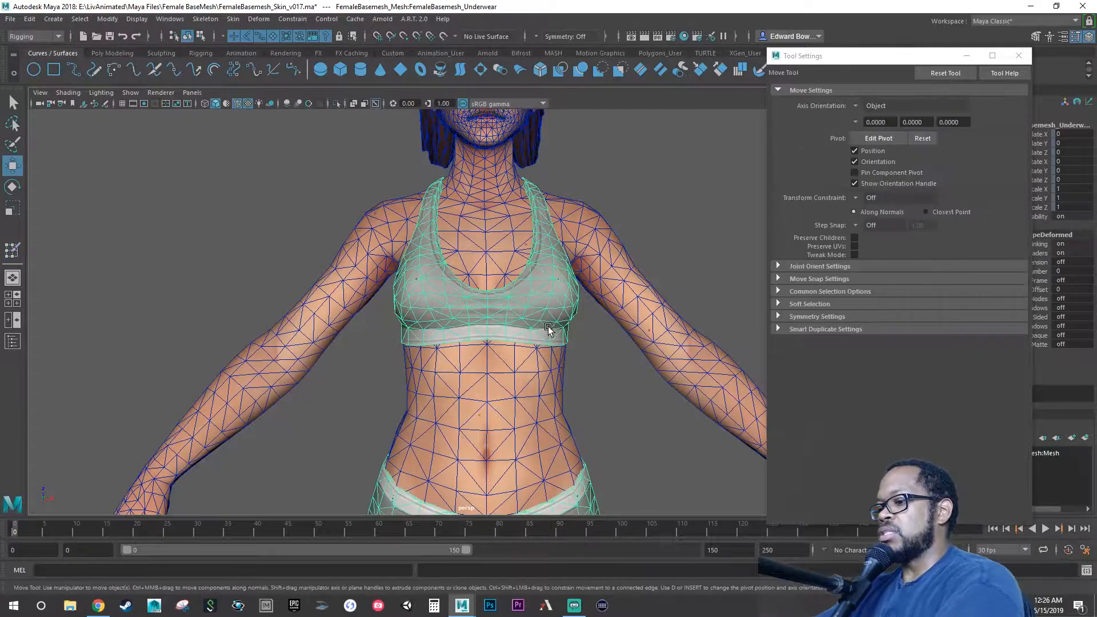
{"action": "key", "text": "q"}
{"action": "key", "text": "ctrl+s"}
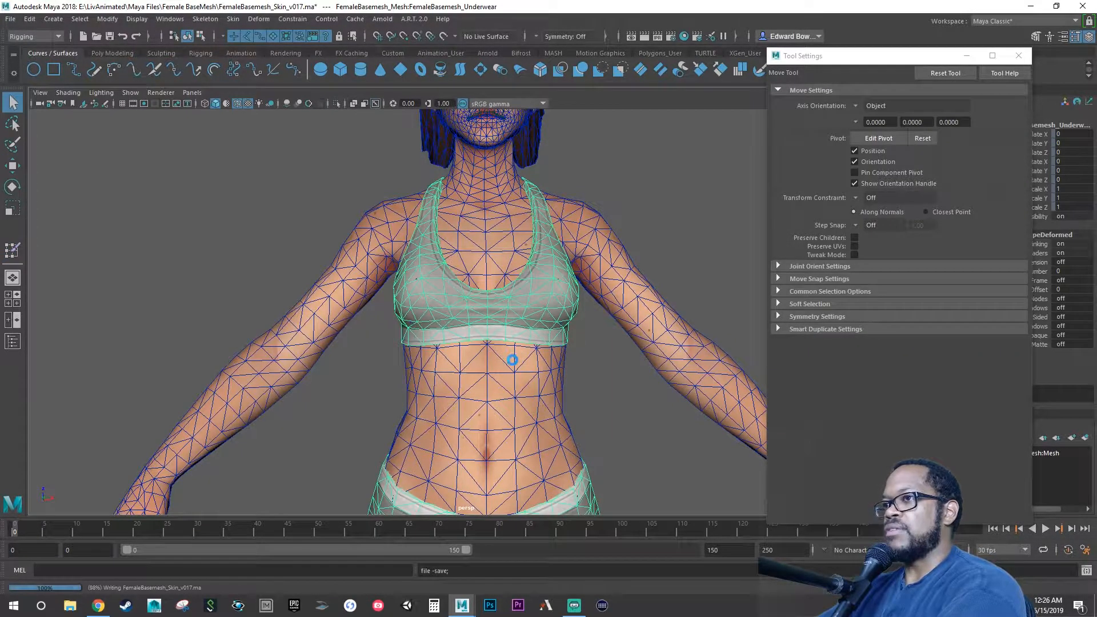
{"action": "key", "text": "w"}
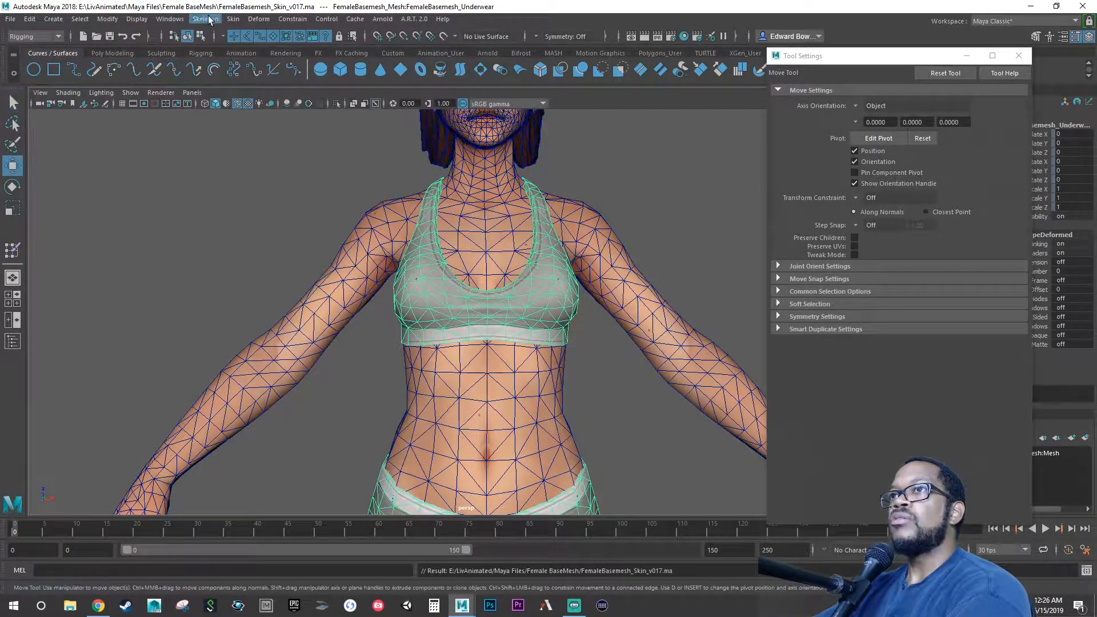
{"action": "left_click", "coordinate": [169, 19]}
{"action": "mouse_move", "coordinate": [191, 63]}
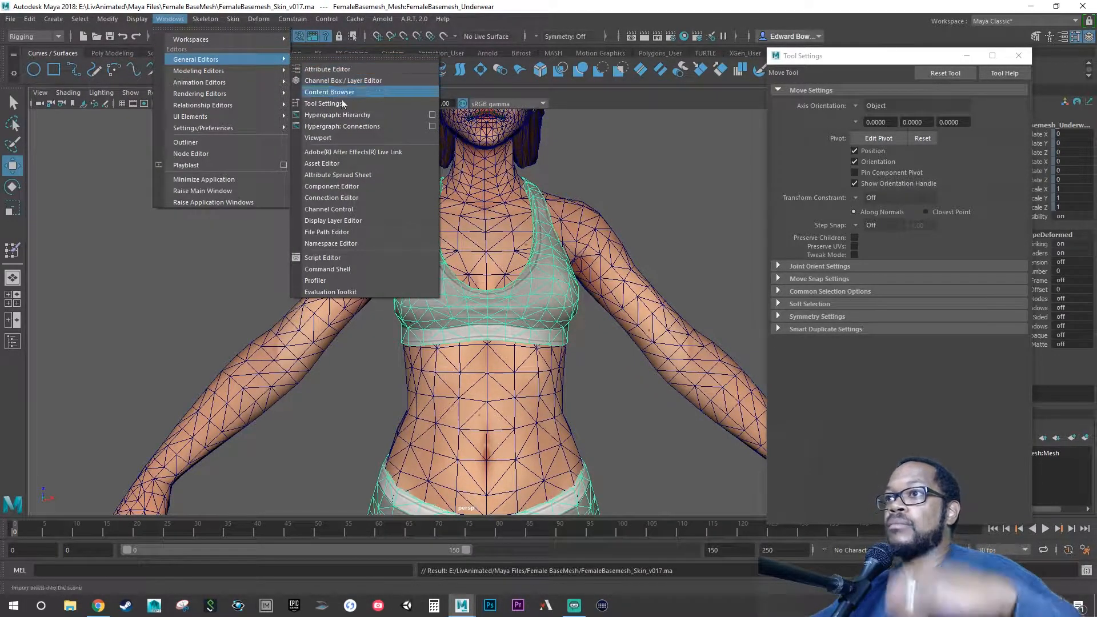
{"action": "left_click", "coordinate": [360, 184]}
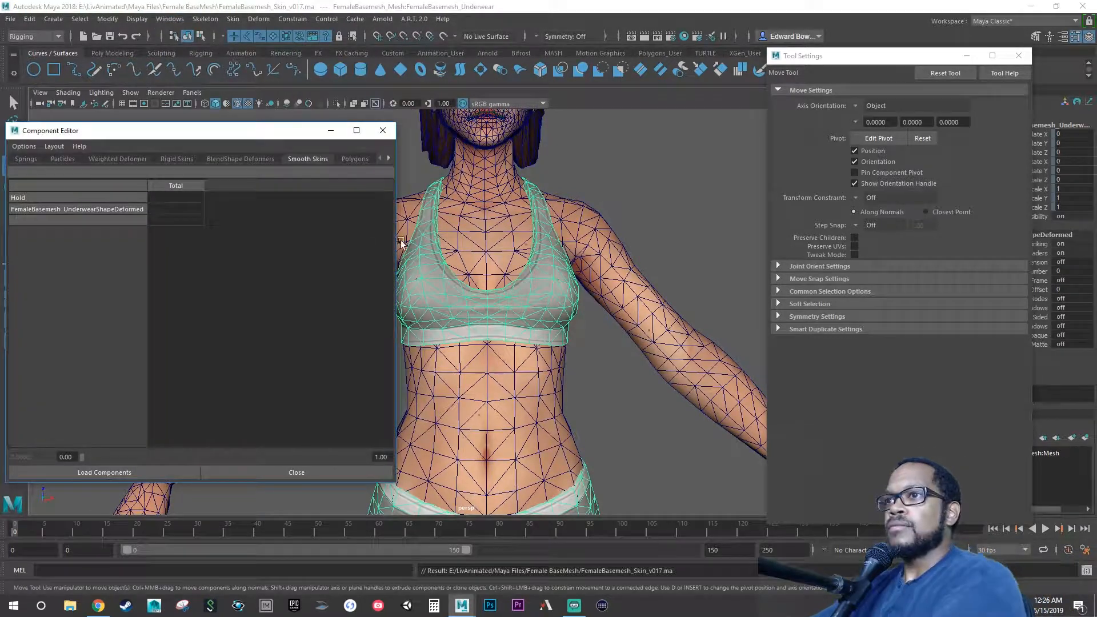
Select one vertex on the bra's front and grow the selection until it covers all vertices of the bra
{"action": "right_click_drag", "start_coordinate": [448, 297], "coordinate": [417, 279]}
{"action": "left_click", "coordinate": [446, 294]}
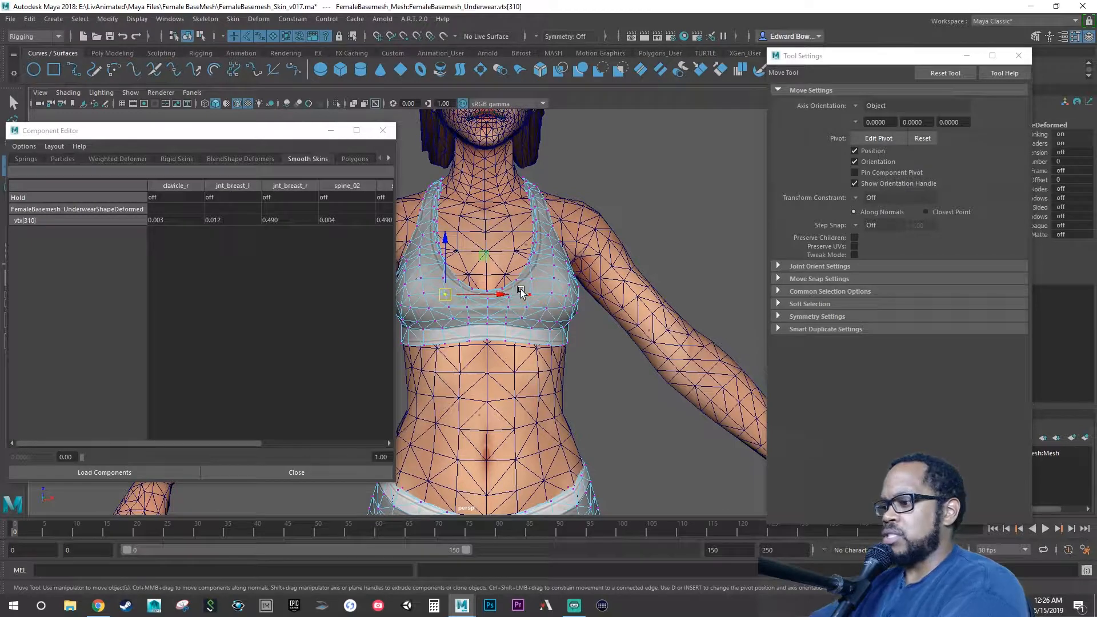
{"action": "key", "text": "shift+period"}
{"action": "key", "text": "shift+period"}
{"action": "key", "text": "shift+period"}
{"action": "key", "text": "shift+period"}
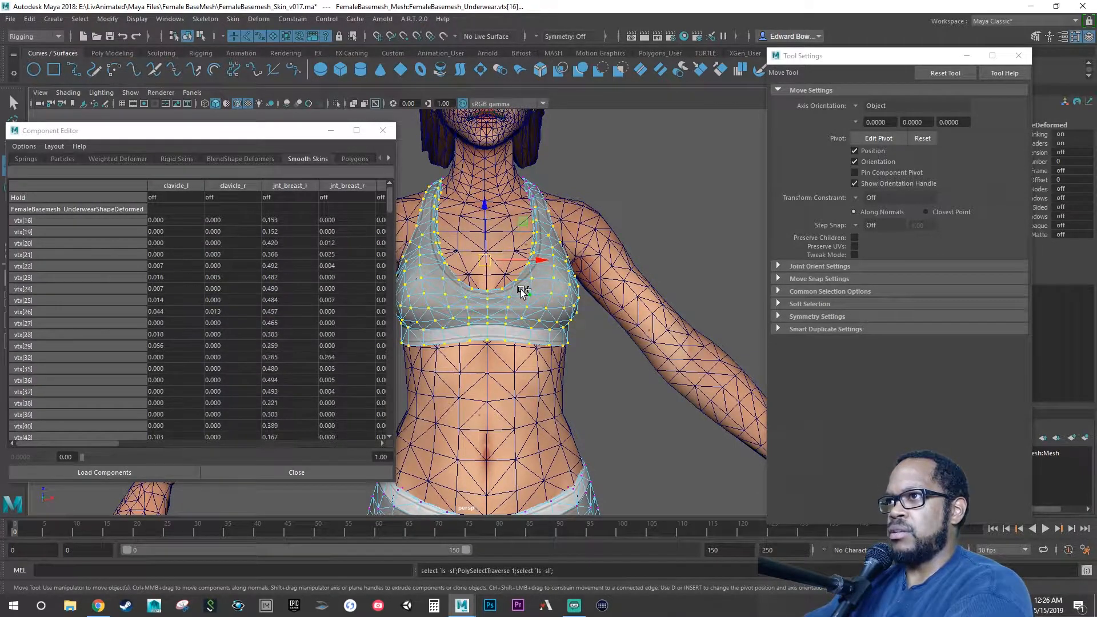
{"action": "key", "text": "shift+period"}
{"action": "key", "text": "shift+period"}
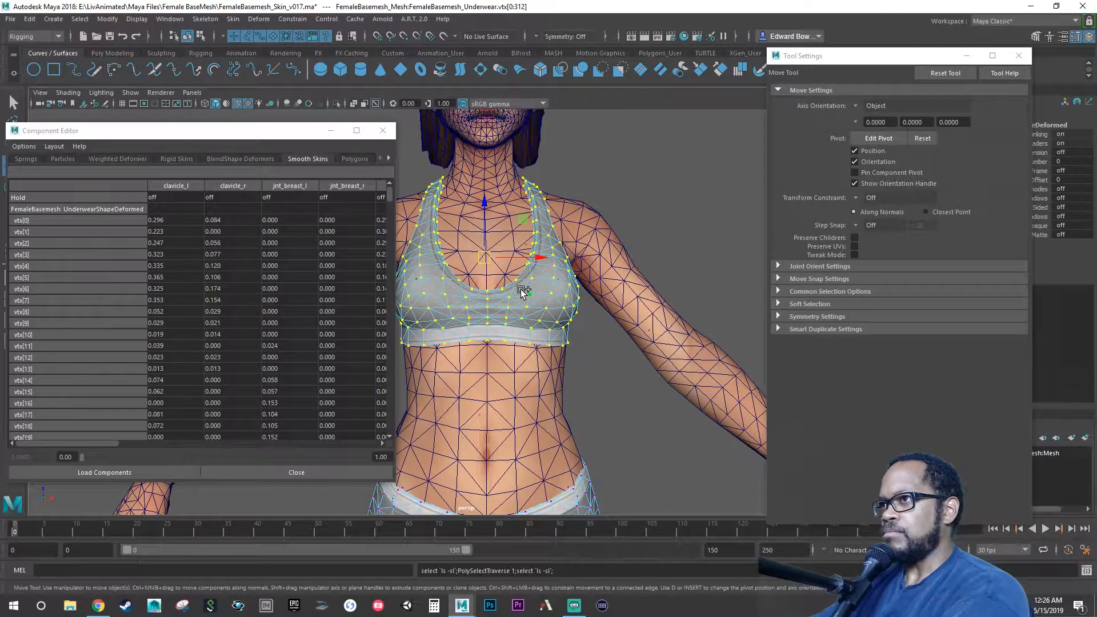
{"action": "mouse_move", "coordinate": [521, 292]}
{"action": "left_mouse_down", "text": "alt"}
{"action": "mouse_move", "coordinate": [701, 307]}
{"action": "mouse_move", "coordinate": [528, 315]}
{"action": "mouse_move", "coordinate": [517, 294]}
{"action": "left_mouse_up", "text": "alt"}
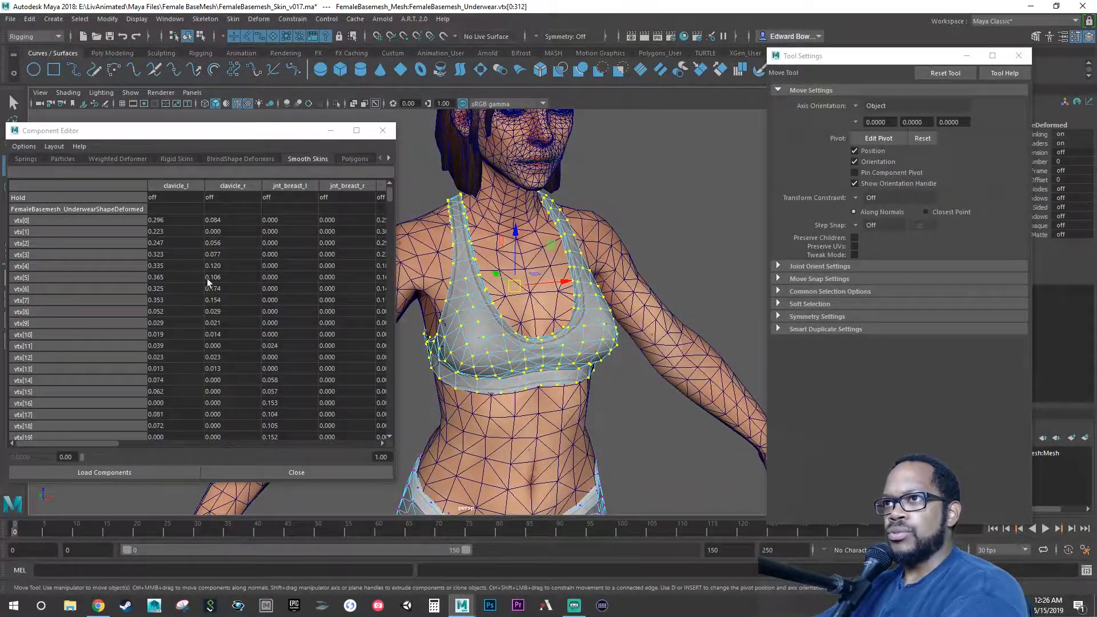
Set the spine_03 smooth skin weight to 1 for all selected bra vertices, vtx[0] through vtx[312]
{"action": "left_click_drag", "start_coordinate": [94, 443], "coordinate": [248, 447]}
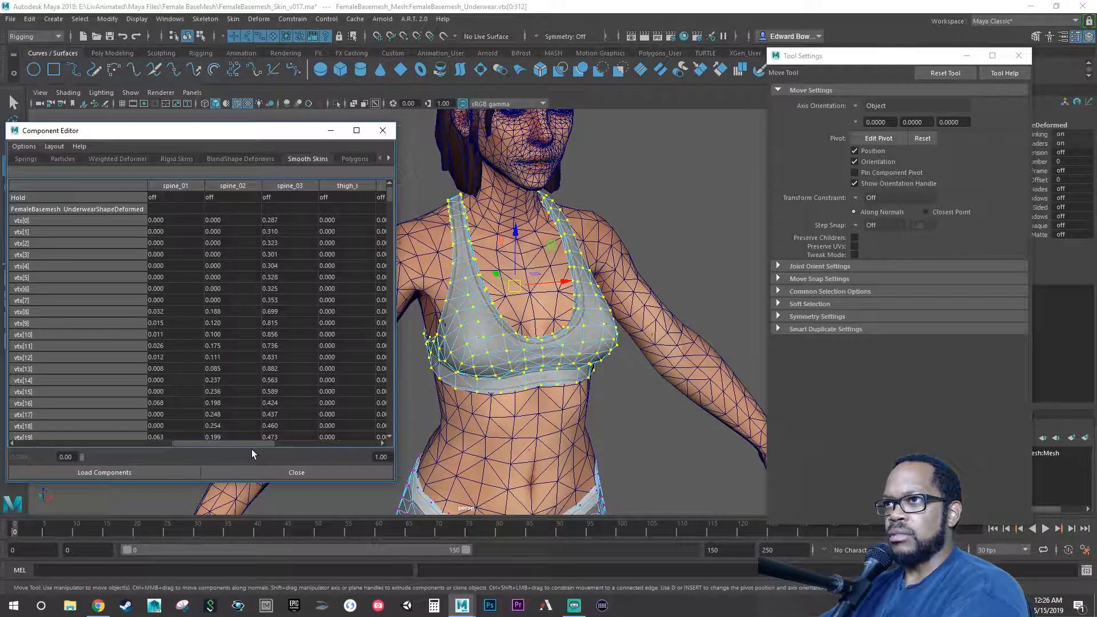
{"action": "left_click", "coordinate": [286, 219]}
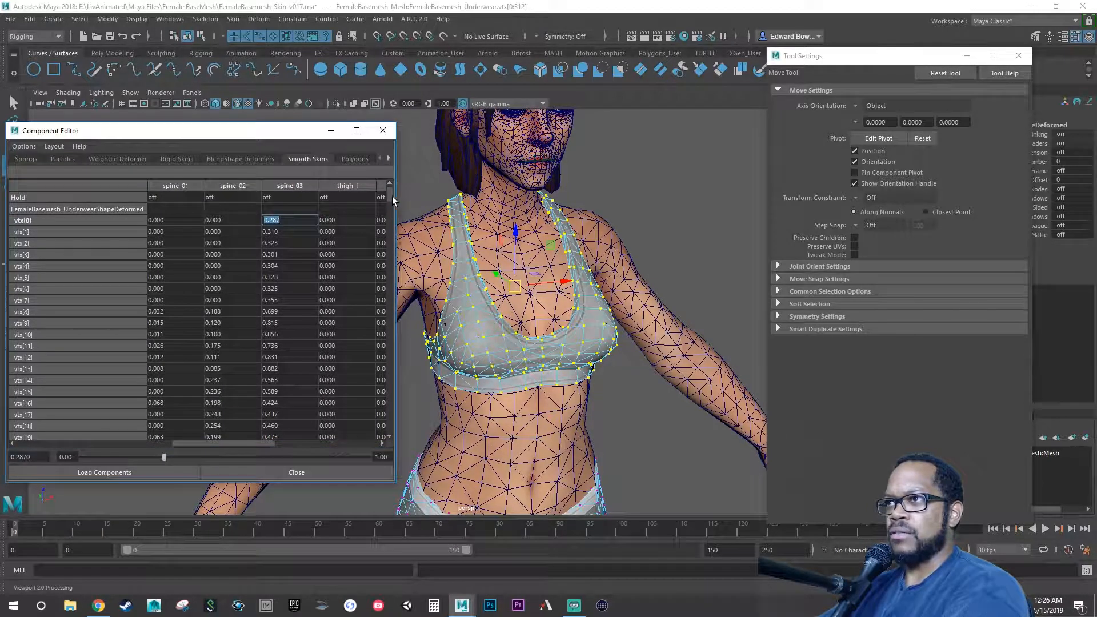
{"action": "left_click_drag", "start_coordinate": [389, 195], "coordinate": [401, 451]}
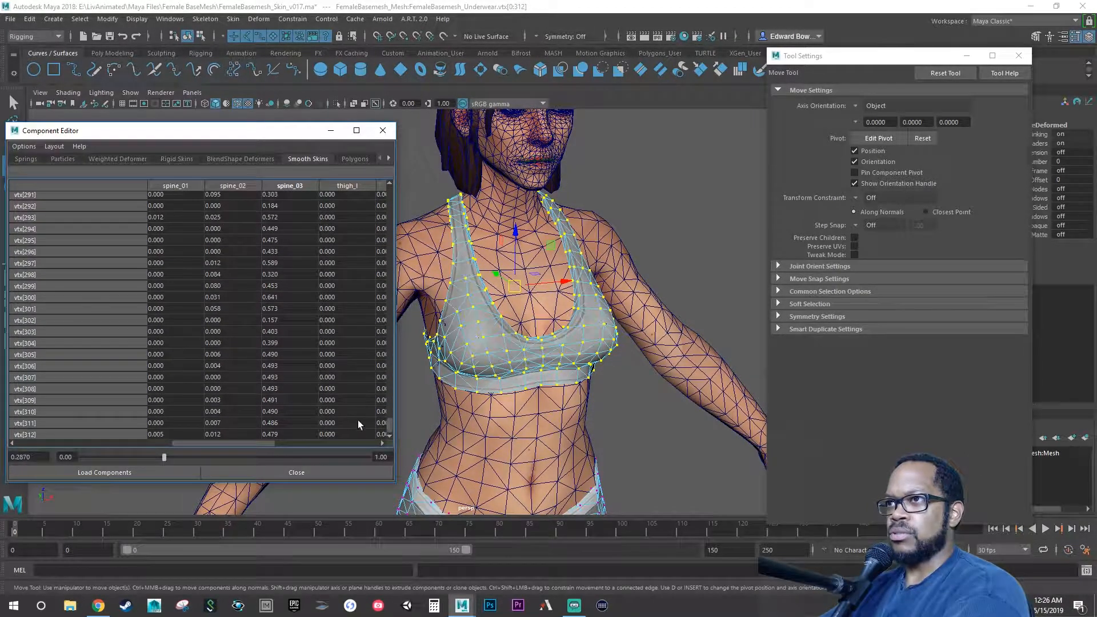
{"action": "left_click", "coordinate": [283, 433], "text": "shift"}
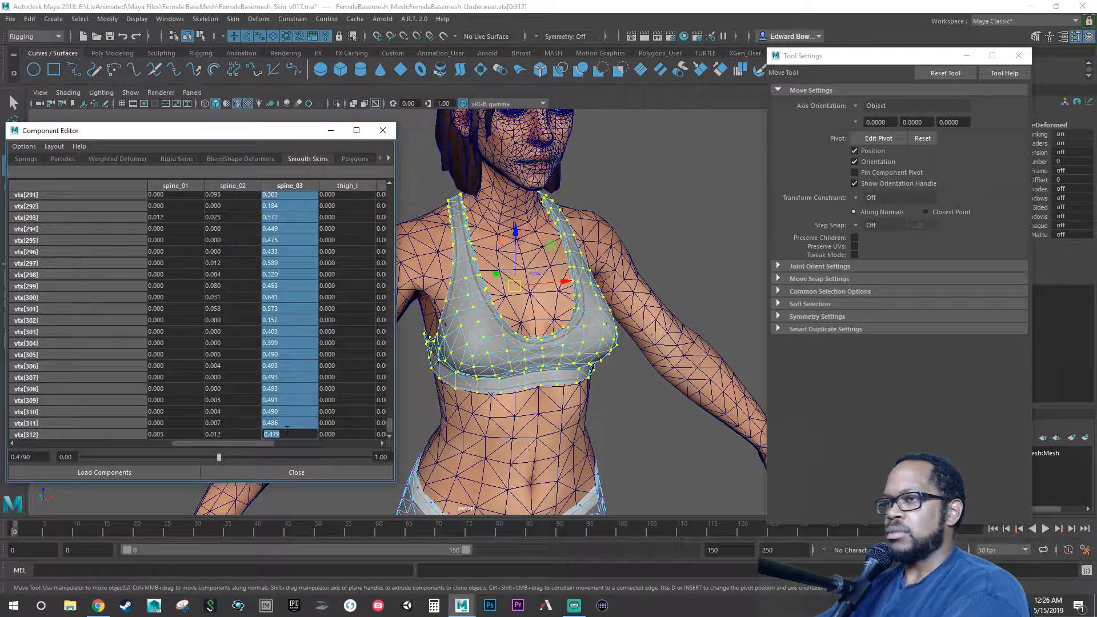
{"action": "type", "text": "1"}
{"action": "key", "text": "Return"}
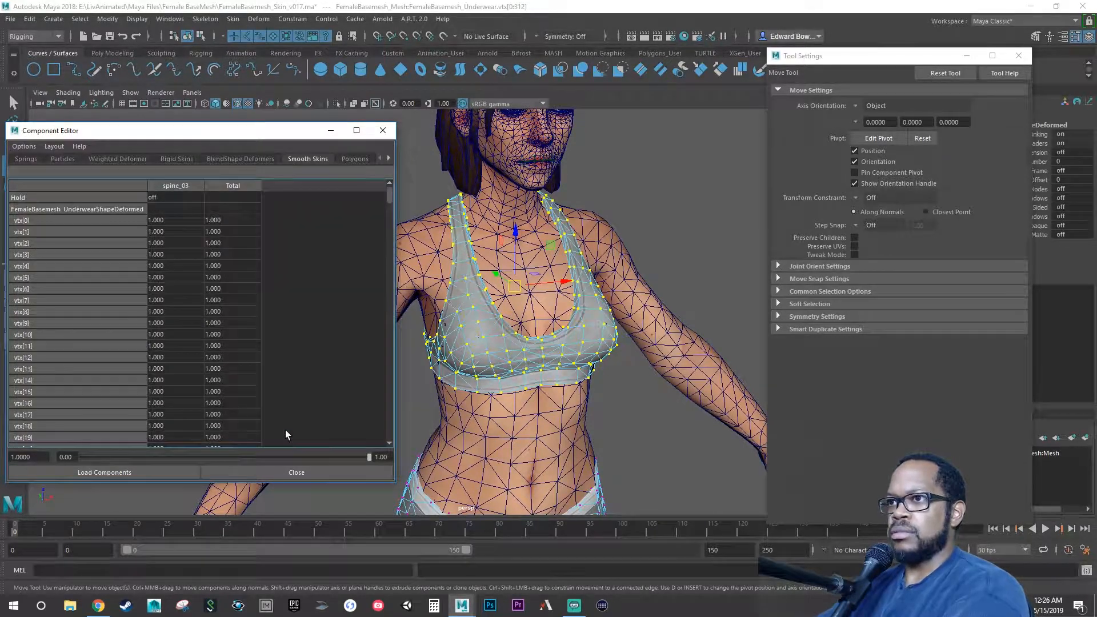
Close the Component Editor and return the underwear mesh to object selection
{"action": "left_click", "coordinate": [382, 131]}
{"action": "right_click_drag", "start_coordinate": [533, 280], "coordinate": [581, 275]}
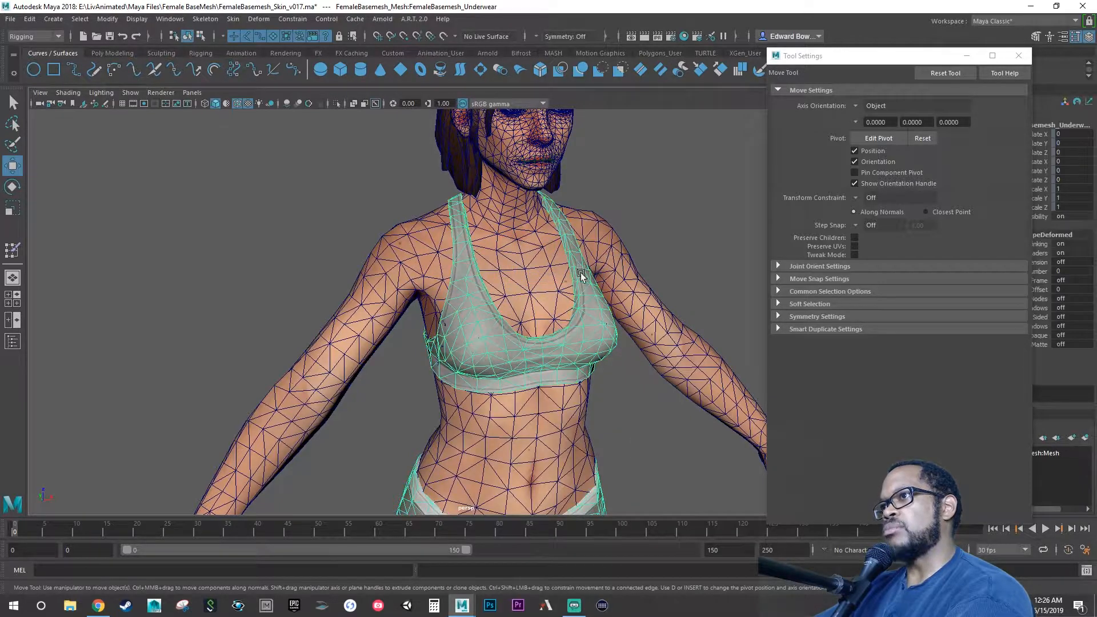
{"action": "left_click", "coordinate": [630, 370]}
{"action": "left_click", "coordinate": [614, 339]}
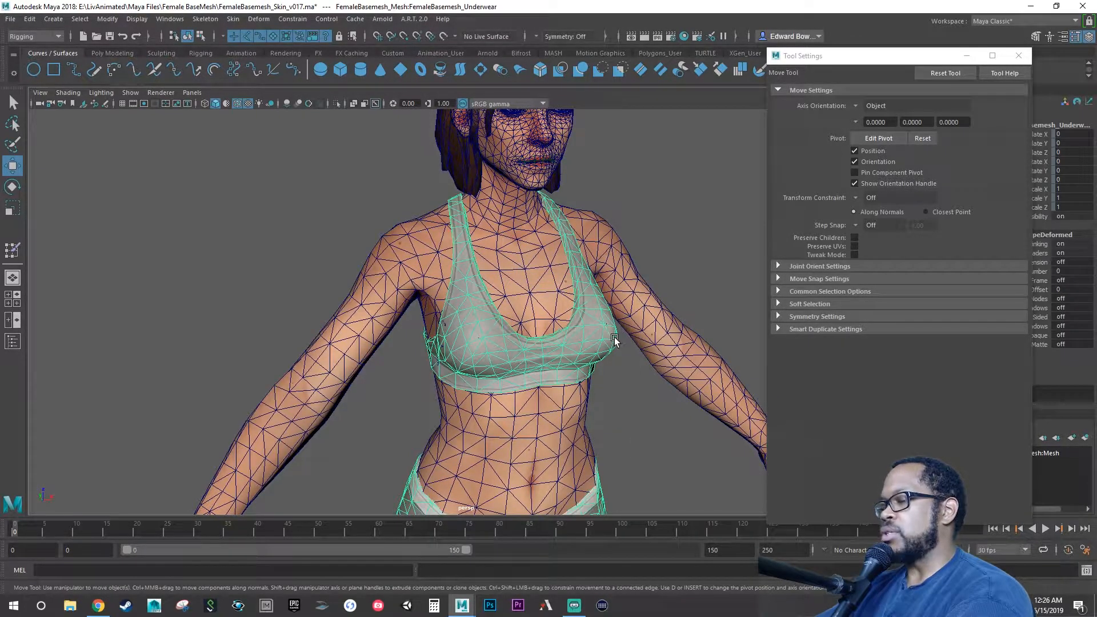
Show the joints in the viewport and select both thigh joints
{"action": "scroll", "coordinate": [418, 357], "scroll_direction": "down", "scroll_amount": 3}
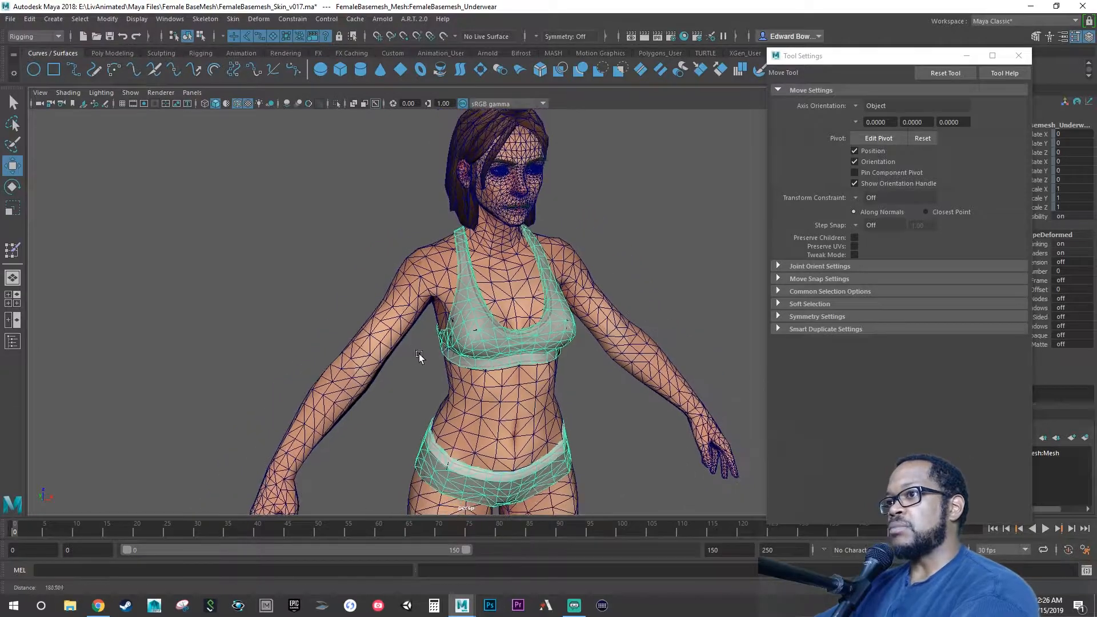
{"action": "left_click", "coordinate": [130, 92]}
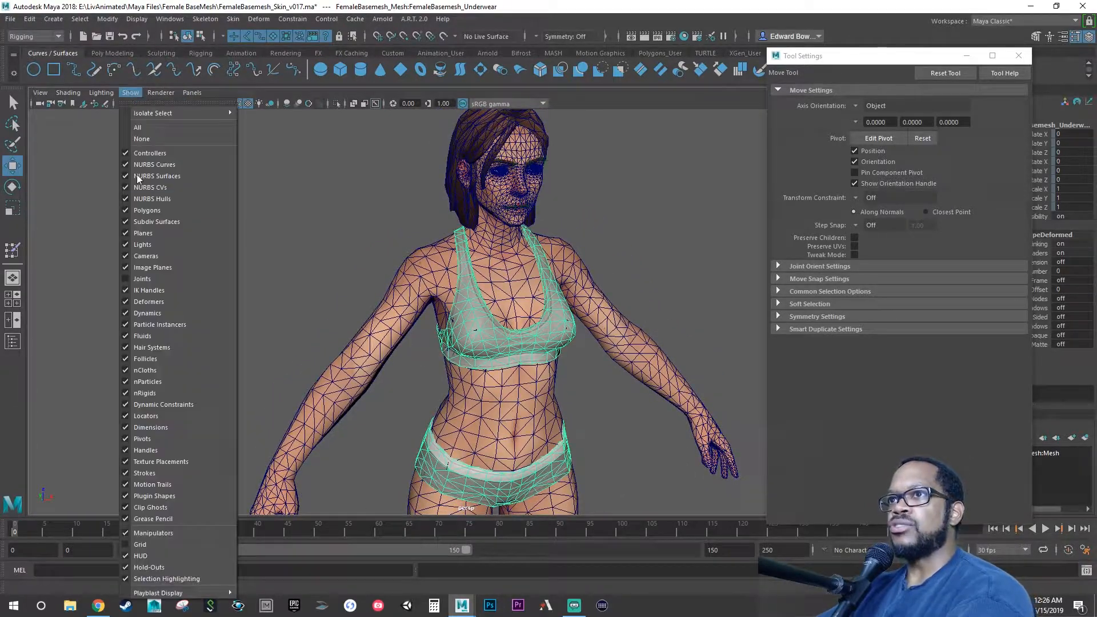
{"action": "left_click", "coordinate": [143, 278]}
{"action": "middle_click_drag", "start_coordinate": [147, 282], "coordinate": [188, 126], "text": "alt"}
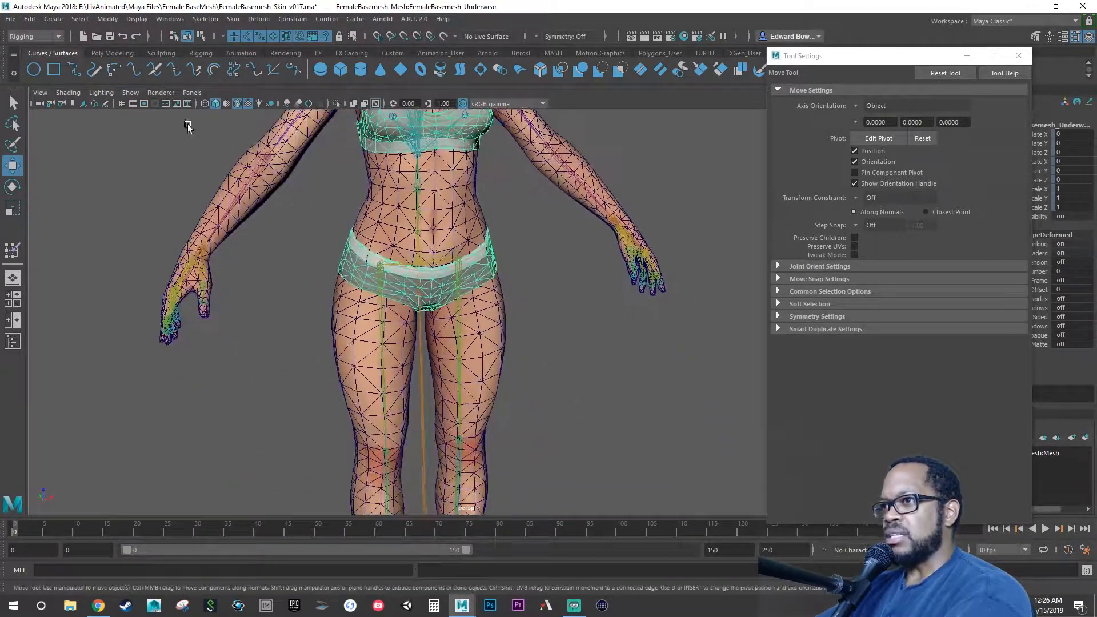
{"action": "left_click", "coordinate": [382, 304]}
{"action": "left_click", "coordinate": [458, 307]}
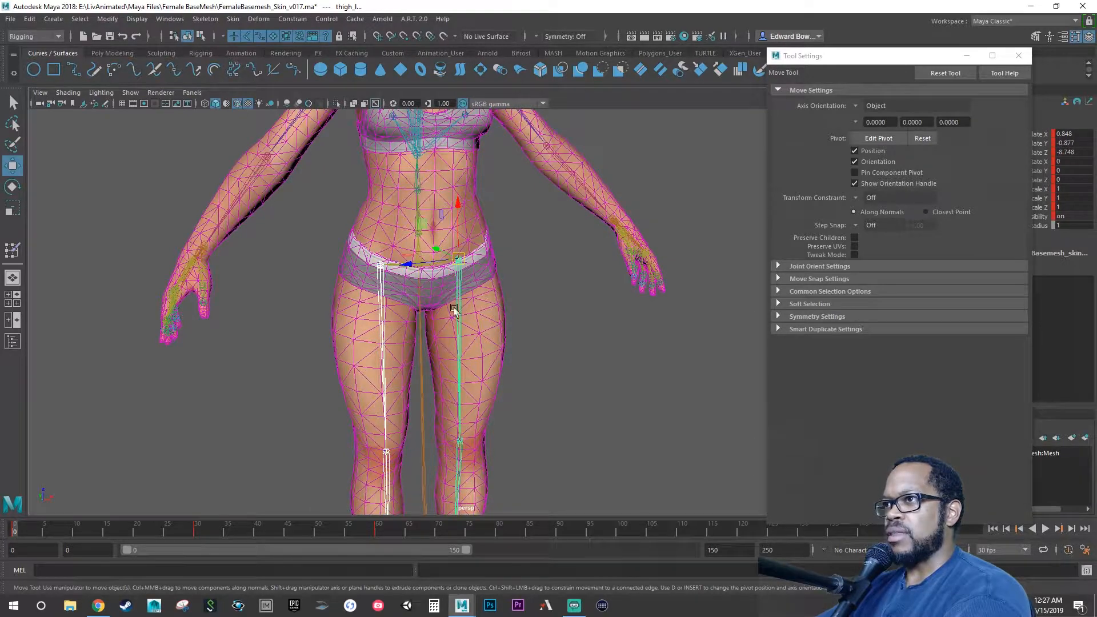
{"action": "left_click", "coordinate": [383, 528]}
{"action": "right_click", "coordinate": [382, 527]}
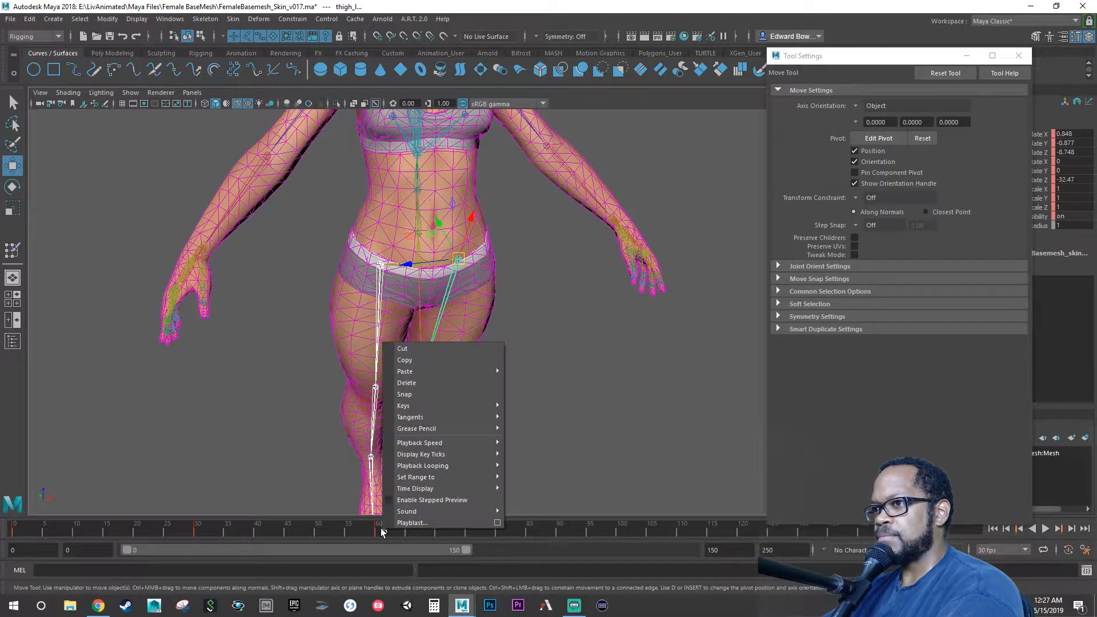
{"action": "left_click", "coordinate": [357, 530]}
{"action": "key", "text": "ctrl+z"}
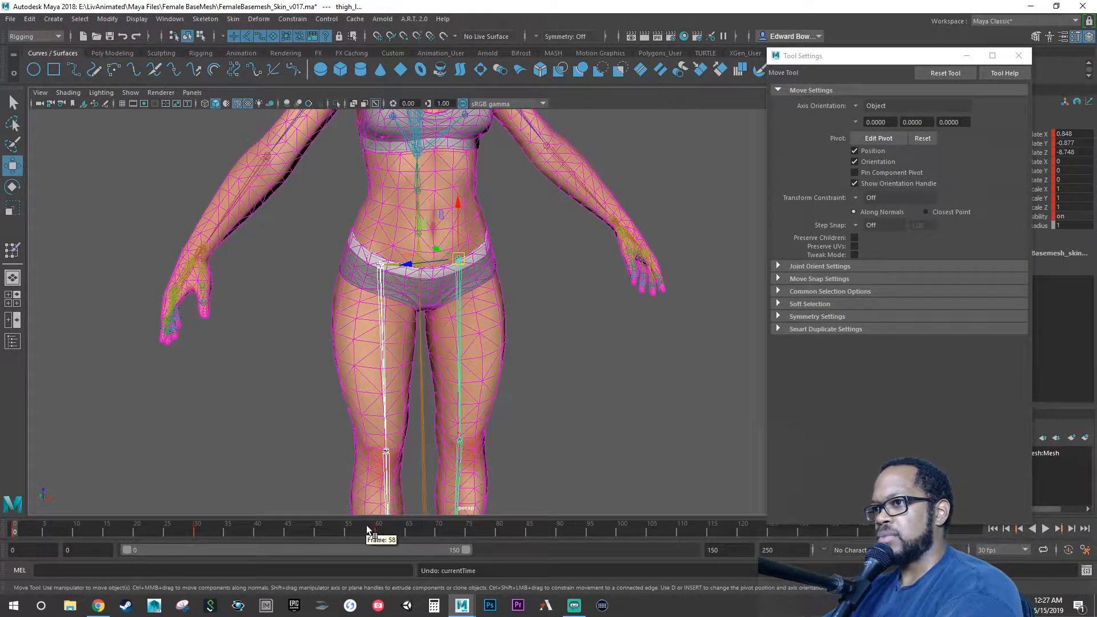
Delete the thigh joints' test pose keyframes at frame 30 and at frame 0
{"action": "left_click_drag", "start_coordinate": [386, 526], "coordinate": [71, 523], "text": "shift"}
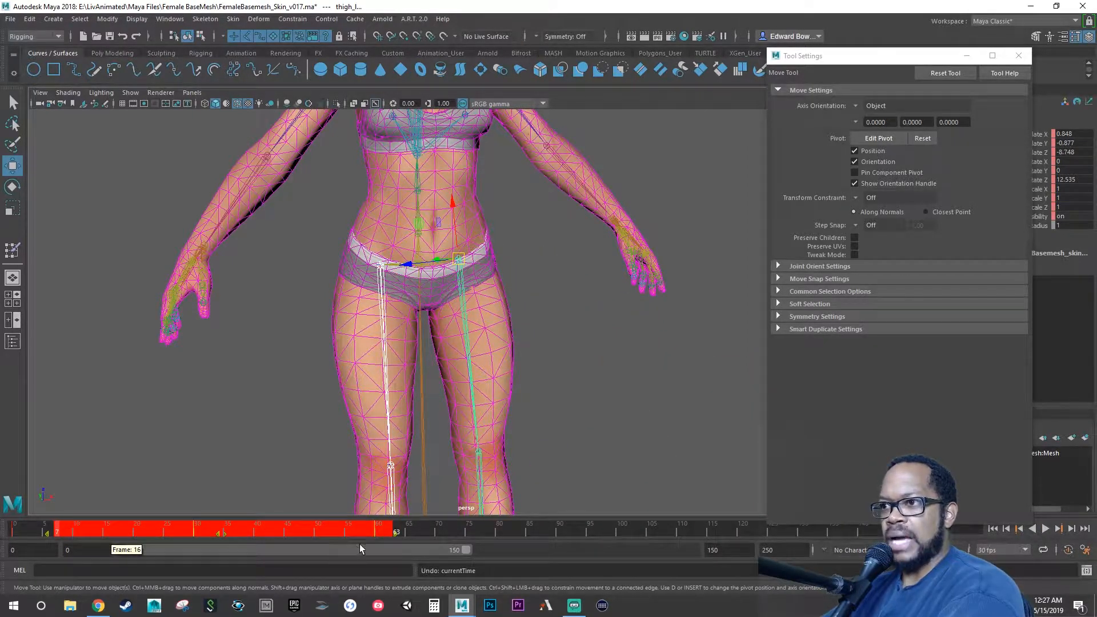
{"action": "right_click", "coordinate": [183, 527]}
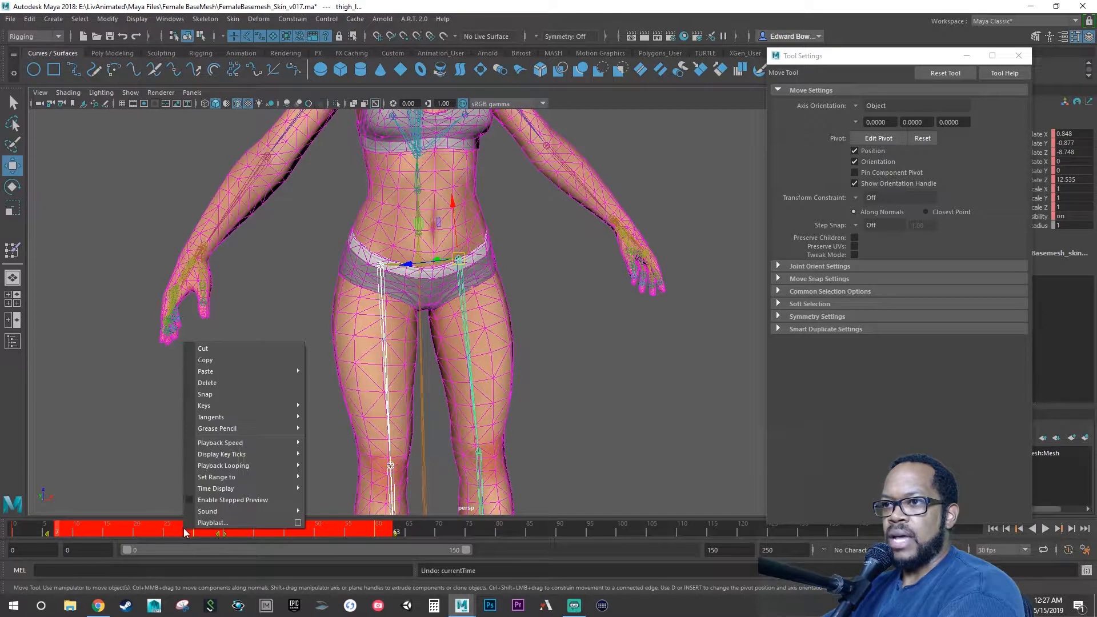
{"action": "mouse_move", "coordinate": [224, 445]}
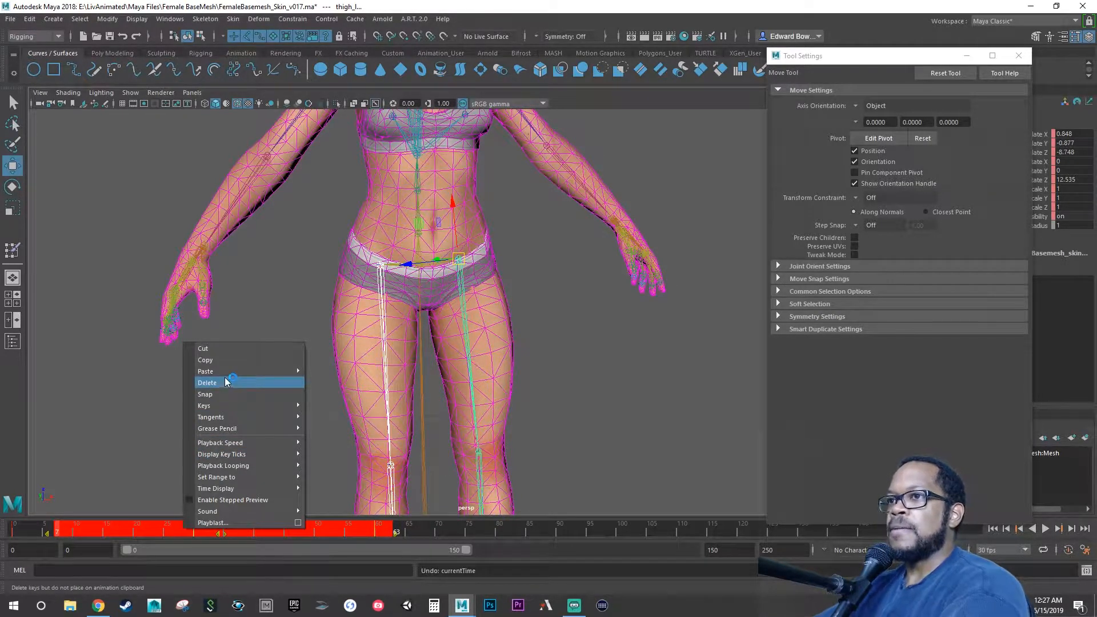
{"action": "left_click", "coordinate": [227, 381]}
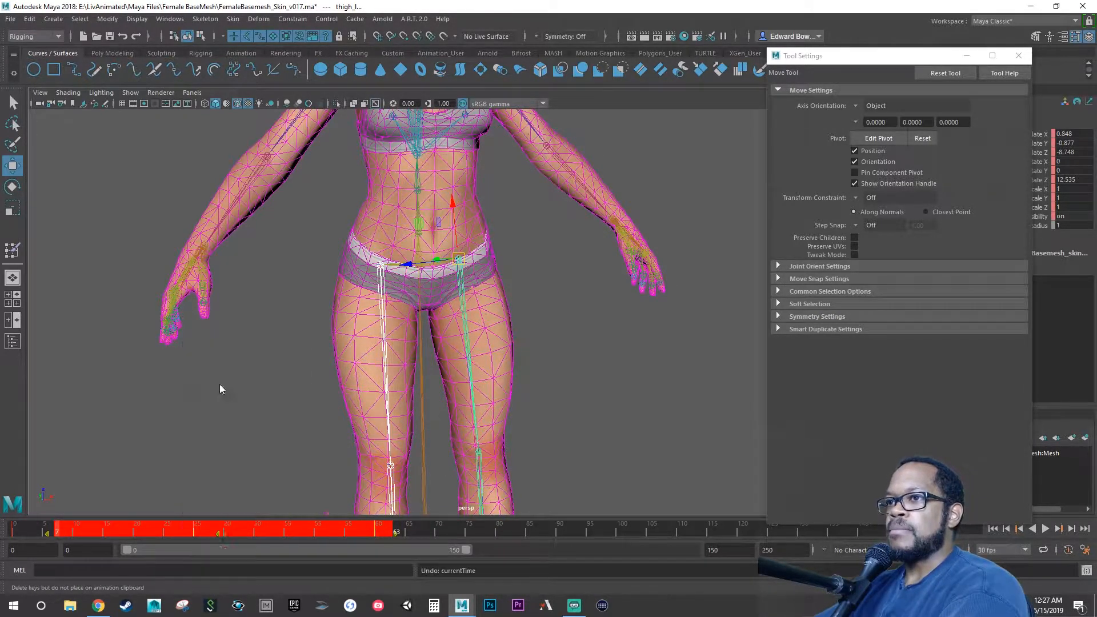
{"action": "left_click", "coordinate": [23, 529], "text": "shift"}
{"action": "right_click", "coordinate": [23, 529]}
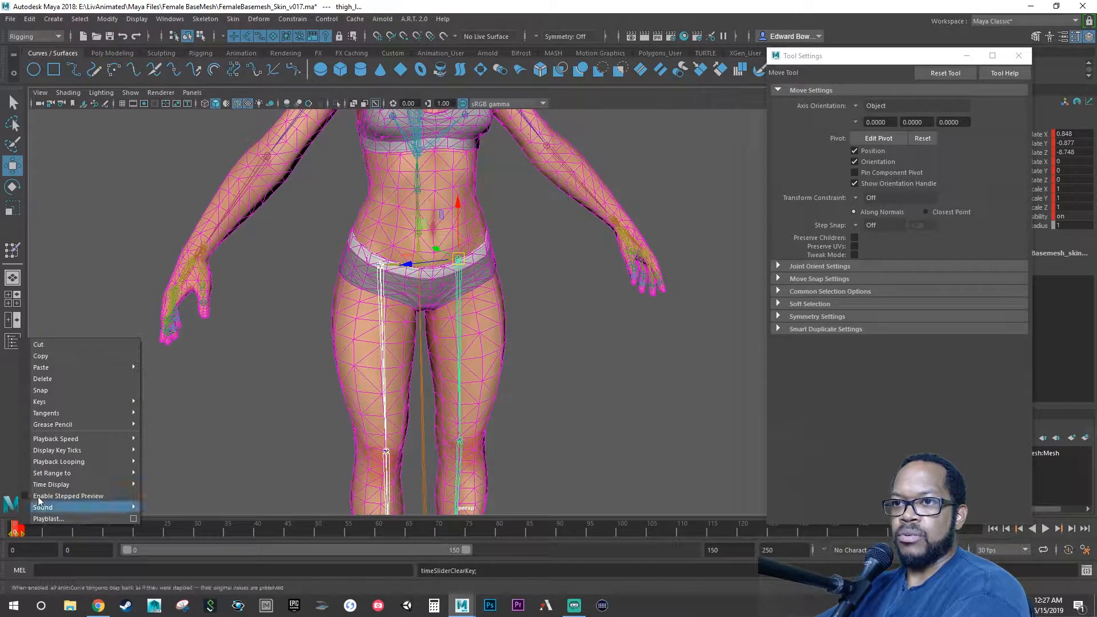
{"action": "left_click", "coordinate": [63, 381]}
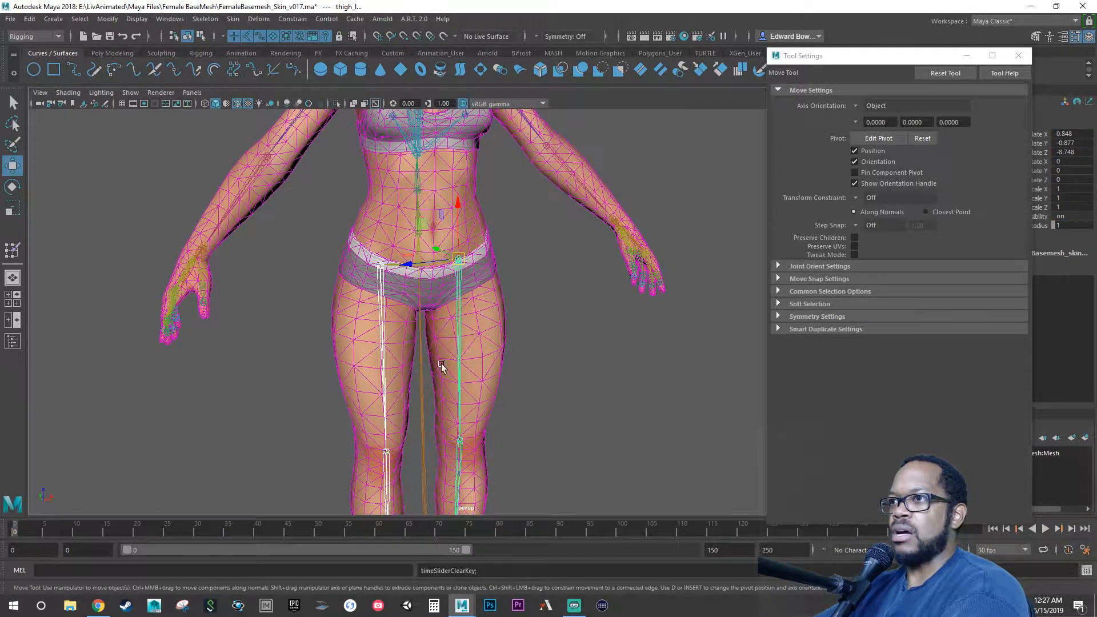
Select both breast joints, jnt_breast_r and jnt_breast_l, on the character's chest
{"action": "left_click_drag", "start_coordinate": [448, 425], "coordinate": [496, 391], "text": "alt"}
{"action": "middle_click_drag", "start_coordinate": [496, 390], "coordinate": [436, 359], "text": "alt"}
{"action": "left_click_drag", "start_coordinate": [436, 359], "coordinate": [396, 356], "text": "alt"}
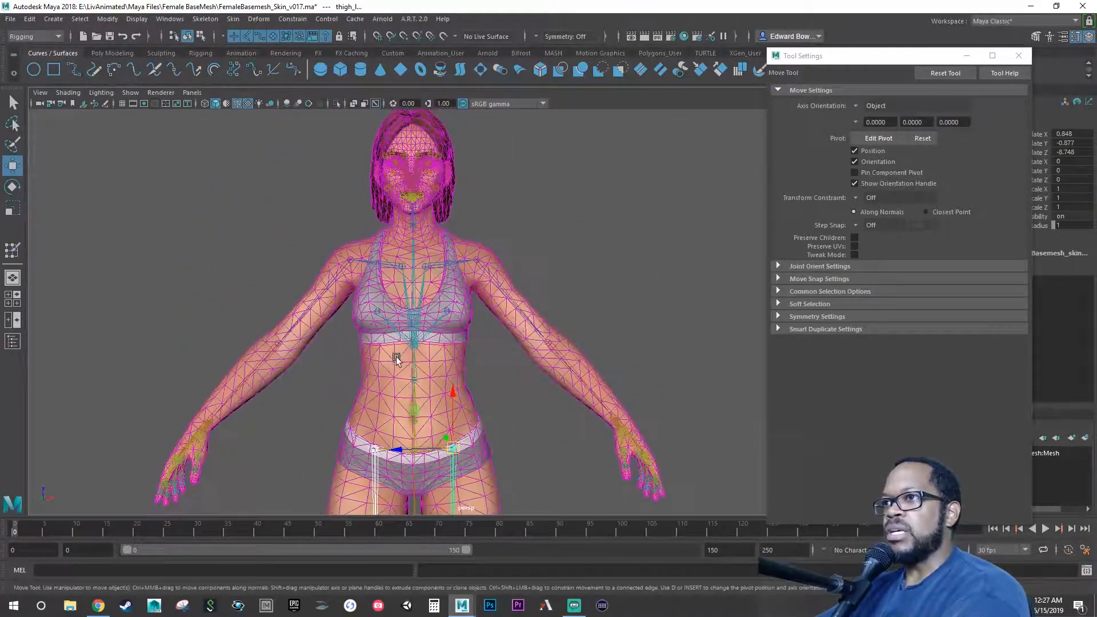
{"action": "middle_click_drag", "start_coordinate": [396, 356], "coordinate": [398, 369], "text": "alt"}
{"action": "right_click_drag", "start_coordinate": [398, 369], "coordinate": [622, 405], "text": "alt"}
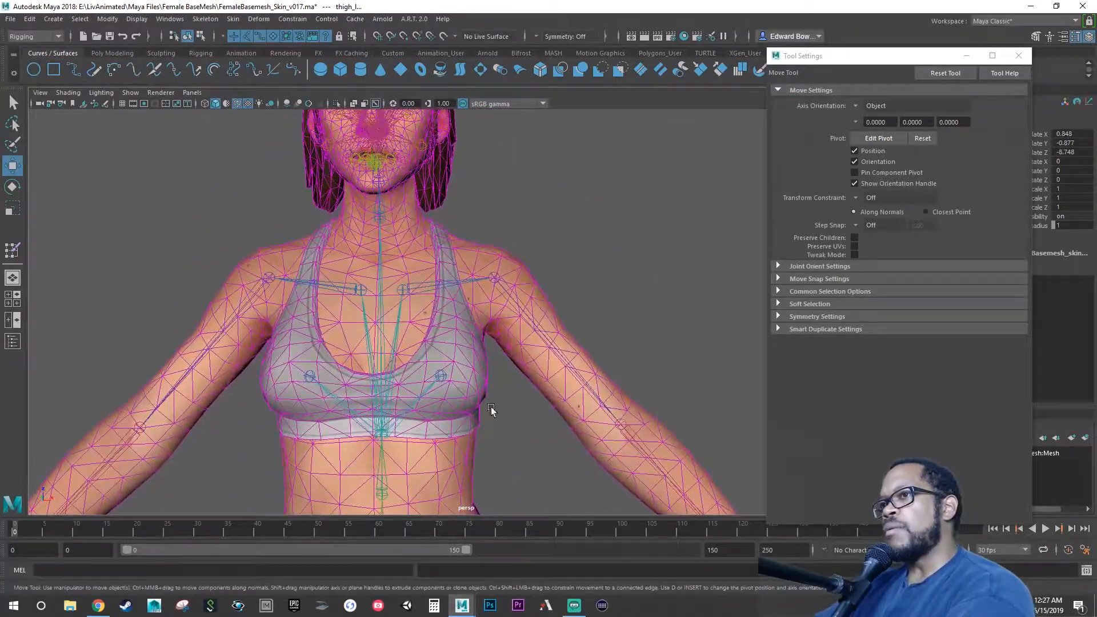
{"action": "middle_click_drag", "start_coordinate": [408, 387], "coordinate": [453, 402], "text": "alt"}
{"action": "left_click_drag", "start_coordinate": [453, 402], "coordinate": [412, 410], "text": "alt"}
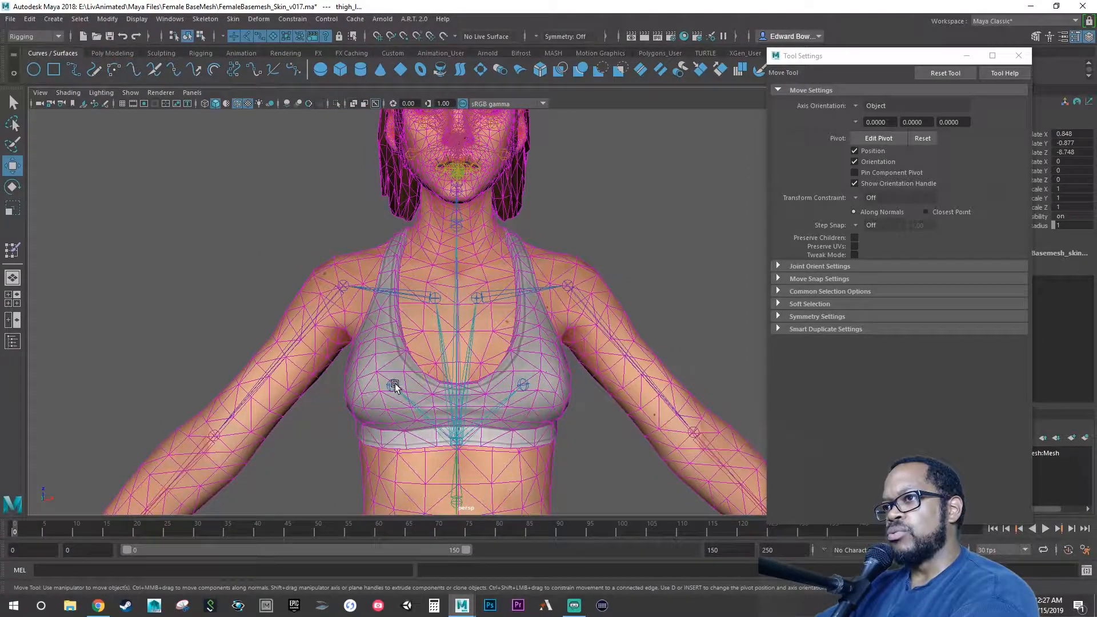
{"action": "left_click", "coordinate": [394, 386]}
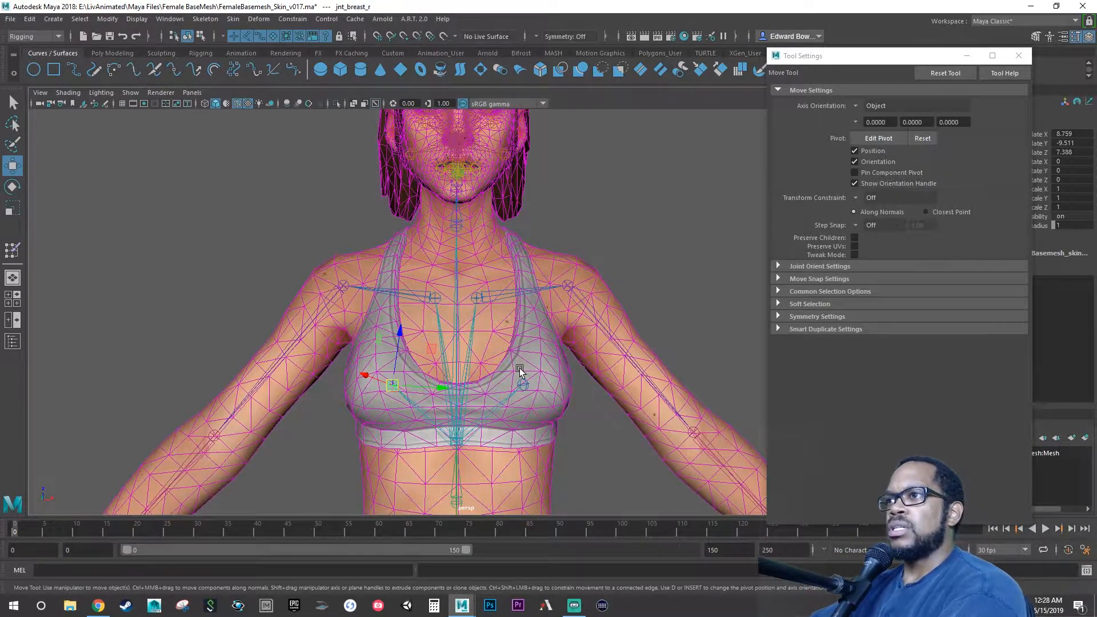
{"action": "left_click", "coordinate": [528, 387]}
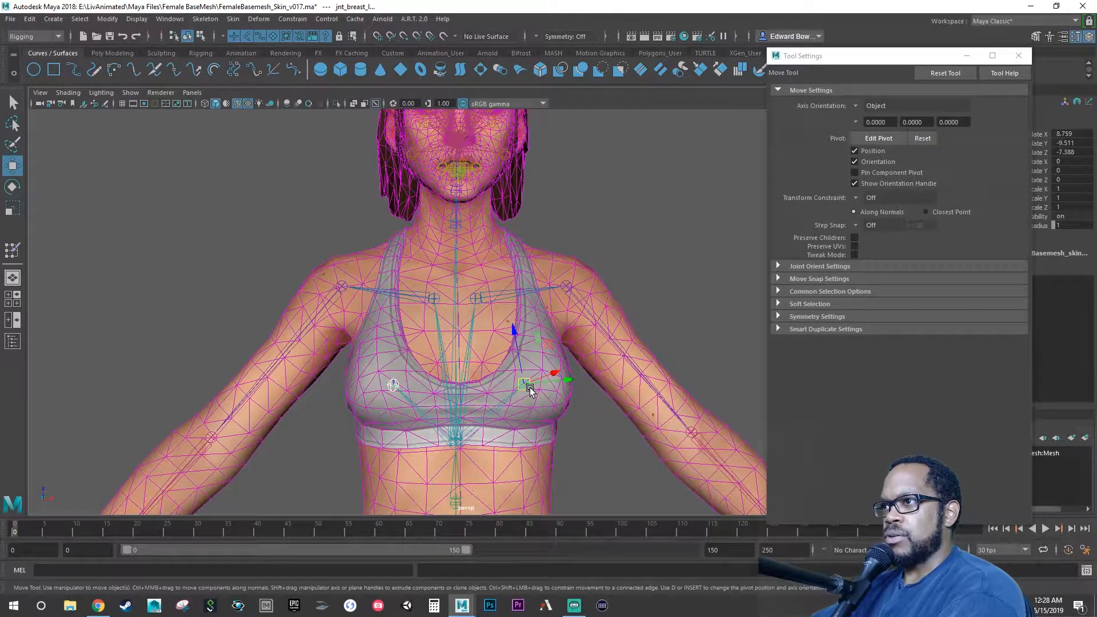
Key the breast joints at frame 0, key them pulled forward at frame 30, and scrub back to frame 0
{"action": "key", "text": "s"}
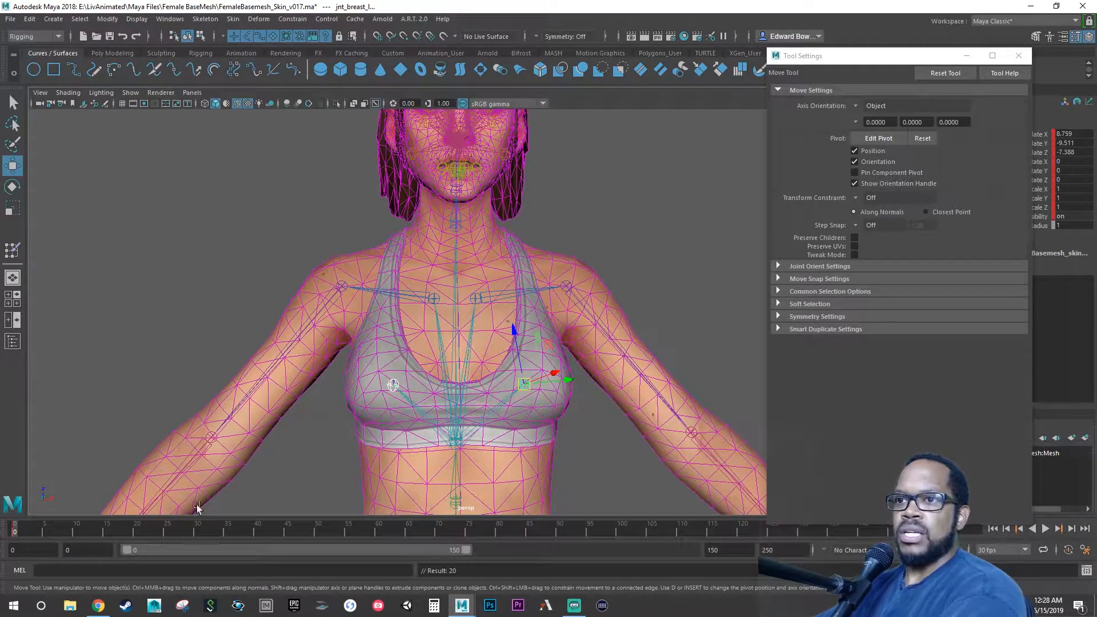
{"action": "key", "text": "alt+v"}
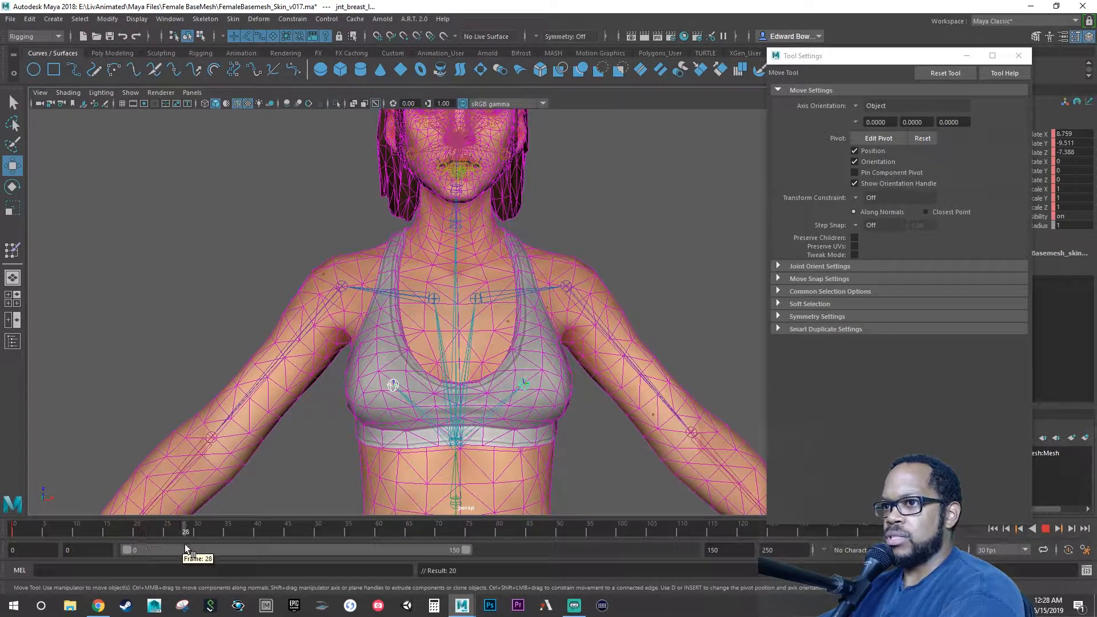
{"action": "left_click_drag", "start_coordinate": [193, 545], "coordinate": [194, 545]}
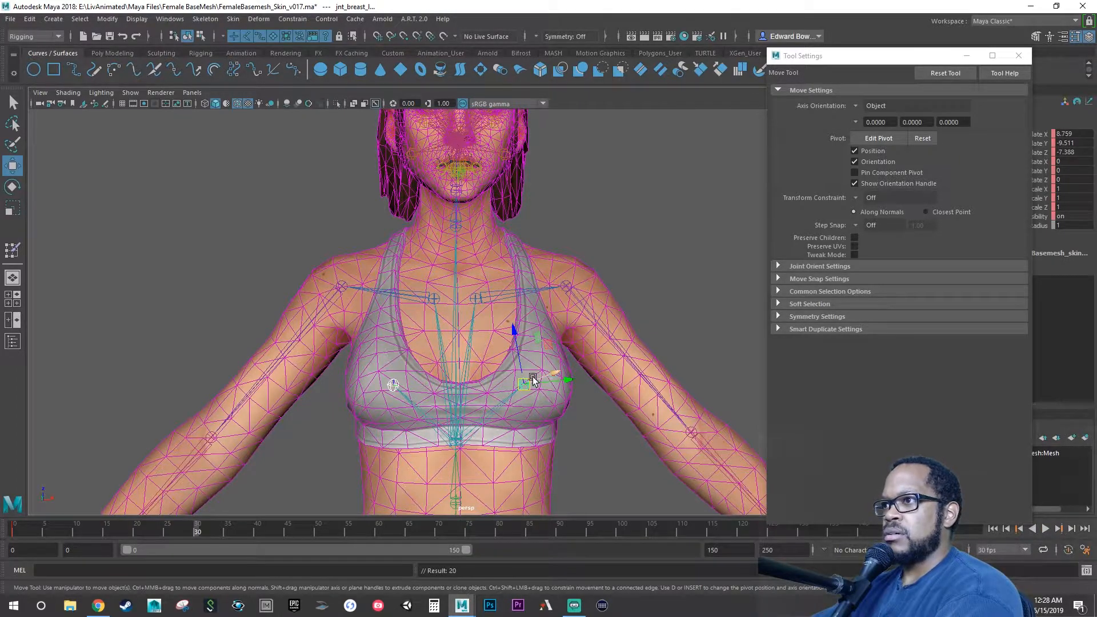
{"action": "left_click_drag", "start_coordinate": [533, 377], "coordinate": [368, 494], "text": "alt"}
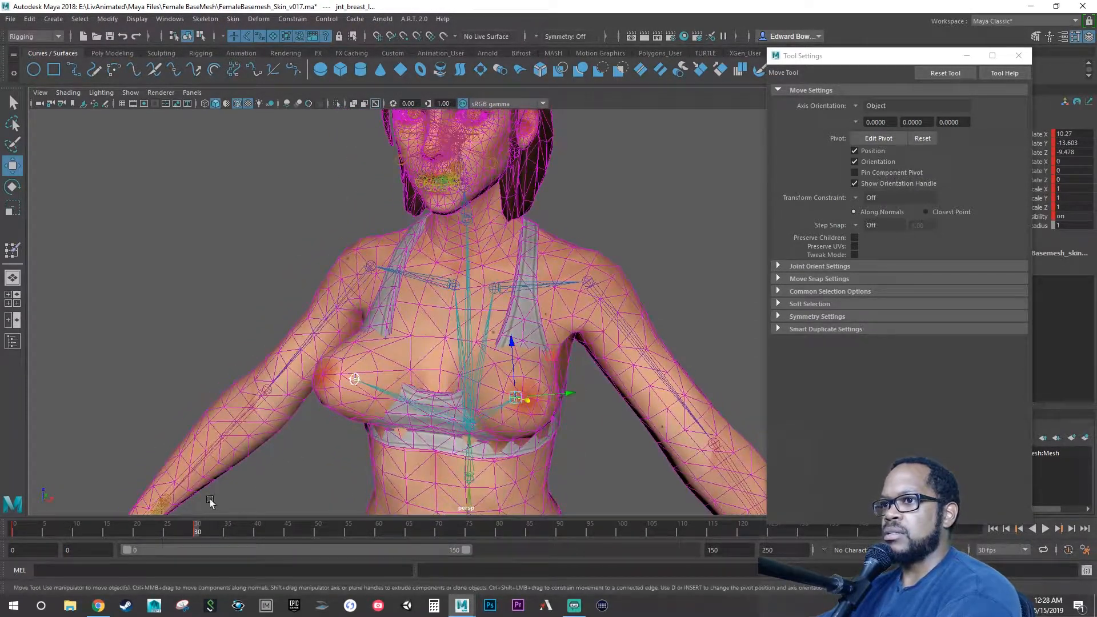
{"action": "left_click_drag", "start_coordinate": [196, 529], "coordinate": [156, 469]}
{"action": "left_click_drag", "start_coordinate": [229, 460], "coordinate": [5, 432]}
{"action": "left_click_drag", "start_coordinate": [524, 357], "coordinate": [552, 359], "text": "alt"}
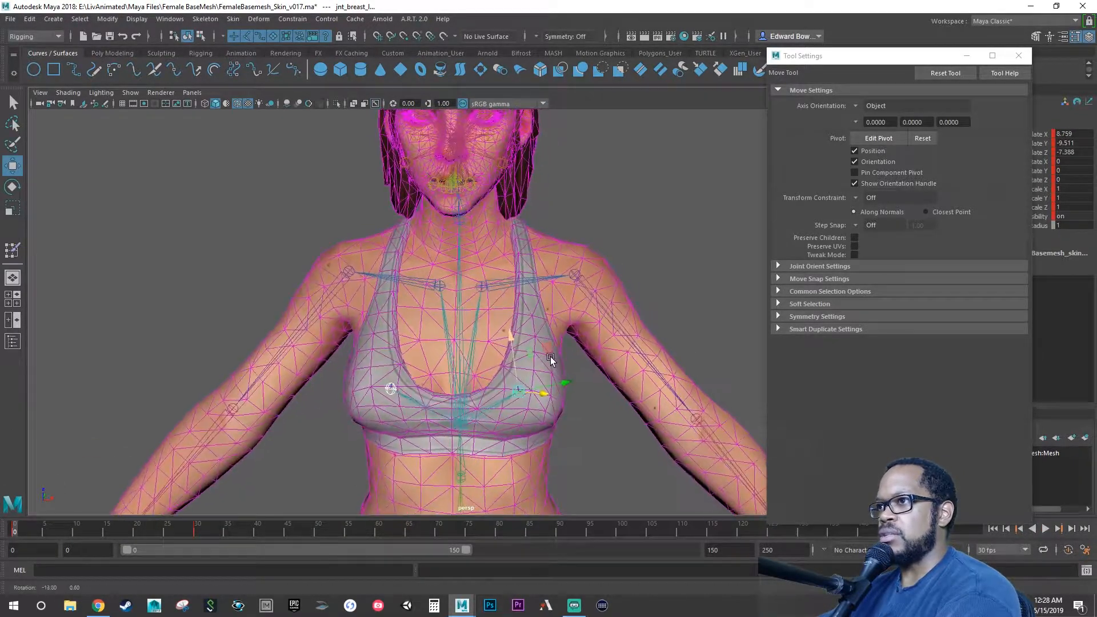
Start painting skin weights on the underwear mesh for the jnt_breast_r influence with a paint value of 0.25
{"action": "left_click", "coordinate": [552, 418]}
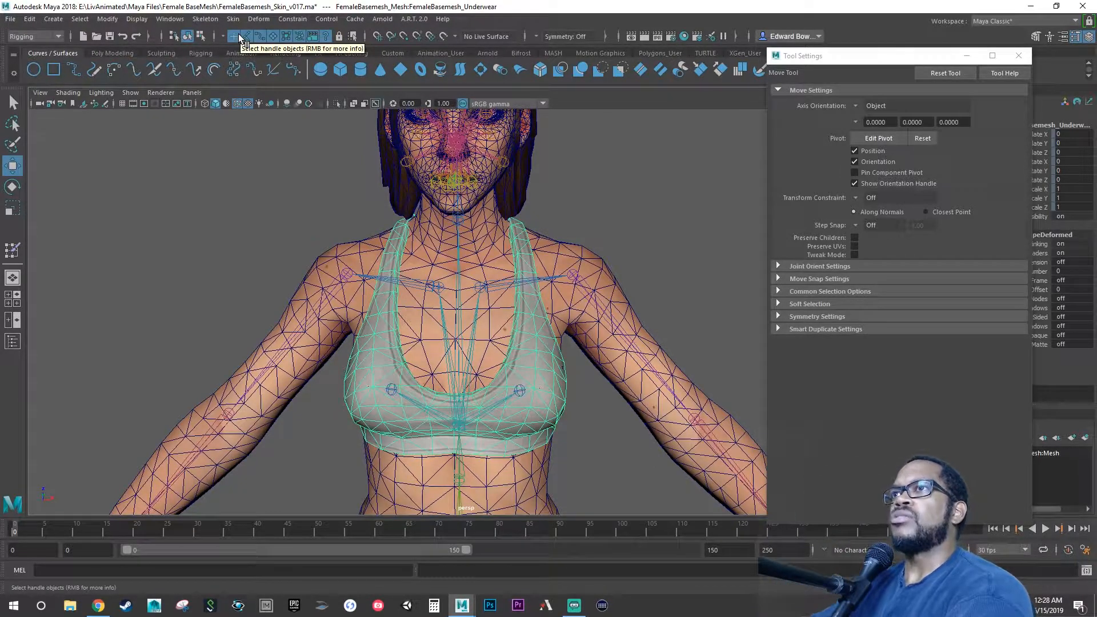
{"action": "left_click", "coordinate": [180, 20]}
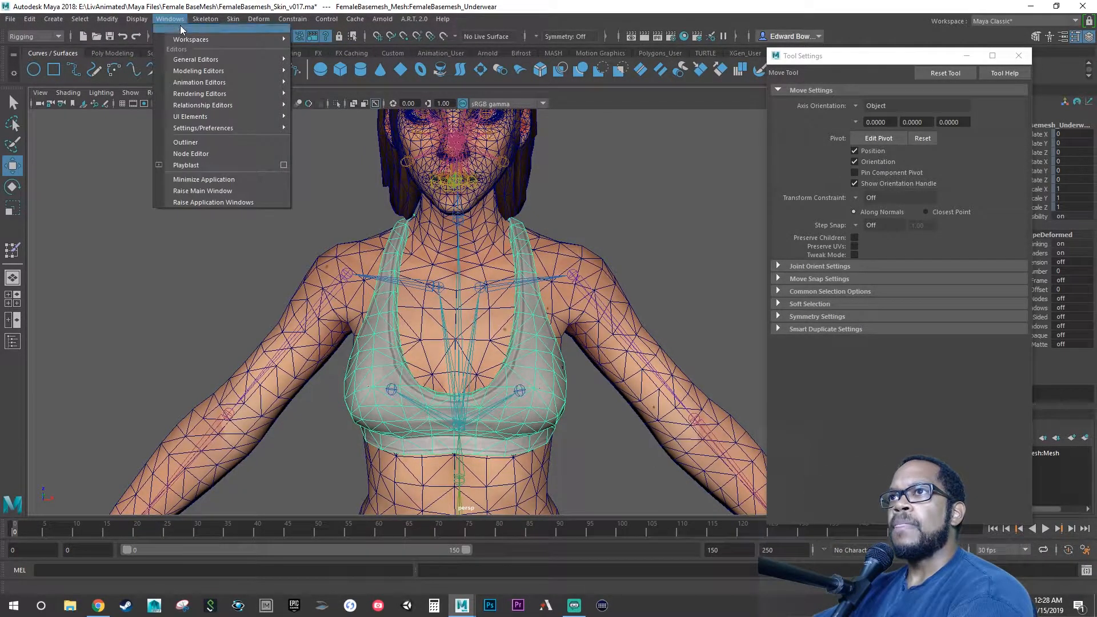
{"action": "mouse_move", "coordinate": [188, 60]}
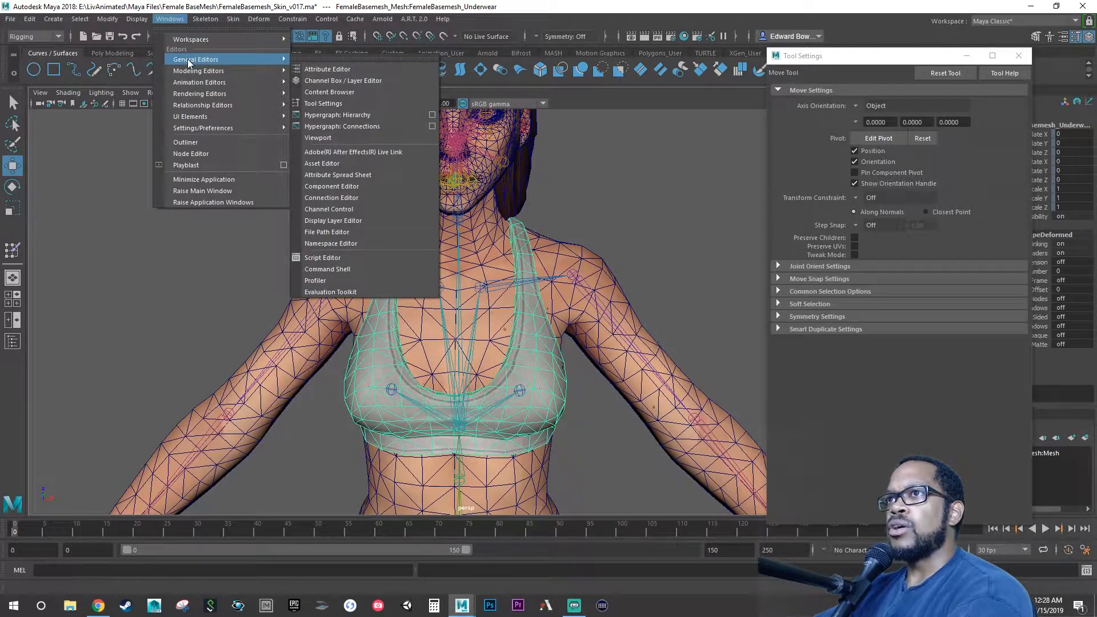
{"action": "left_click", "coordinate": [233, 19]}
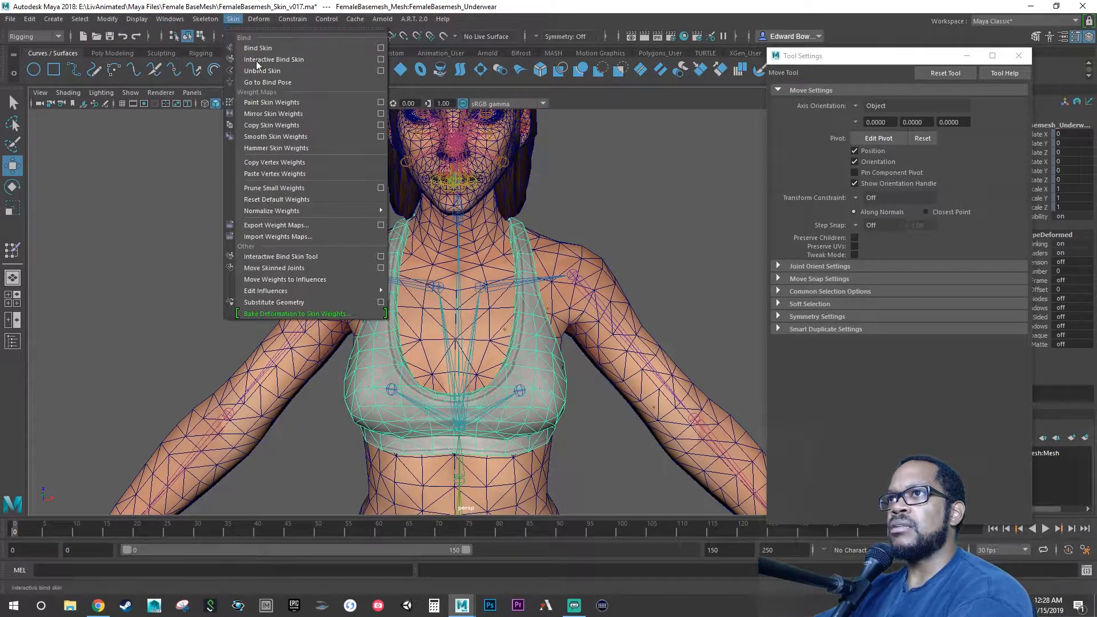
{"action": "left_click", "coordinate": [272, 102]}
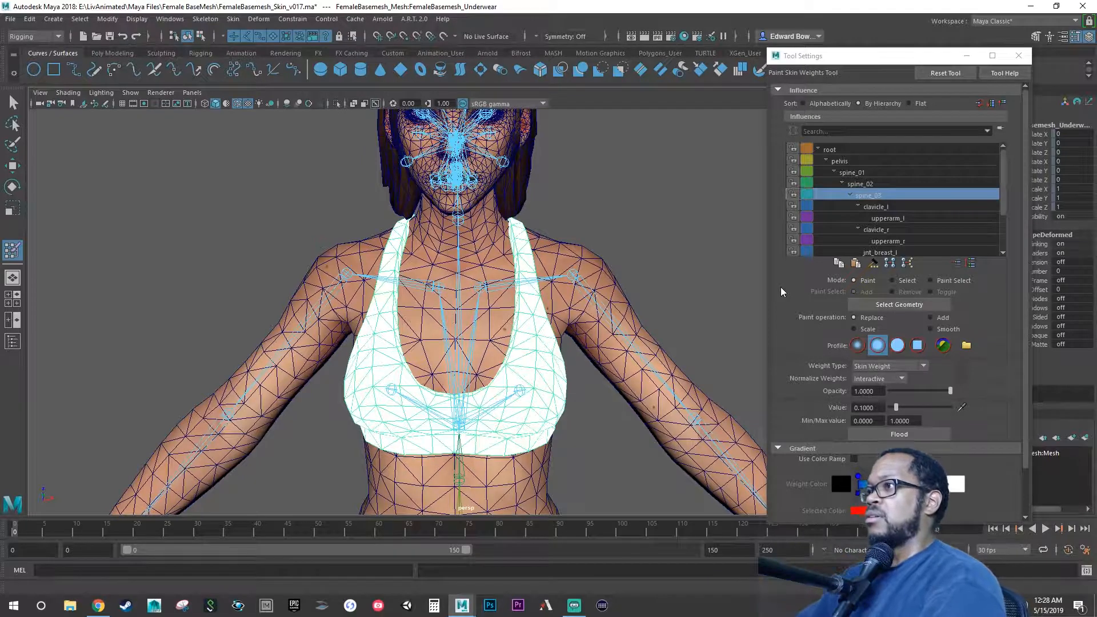
{"action": "scroll", "coordinate": [902, 215], "scroll_direction": "down", "scroll_amount": 3}
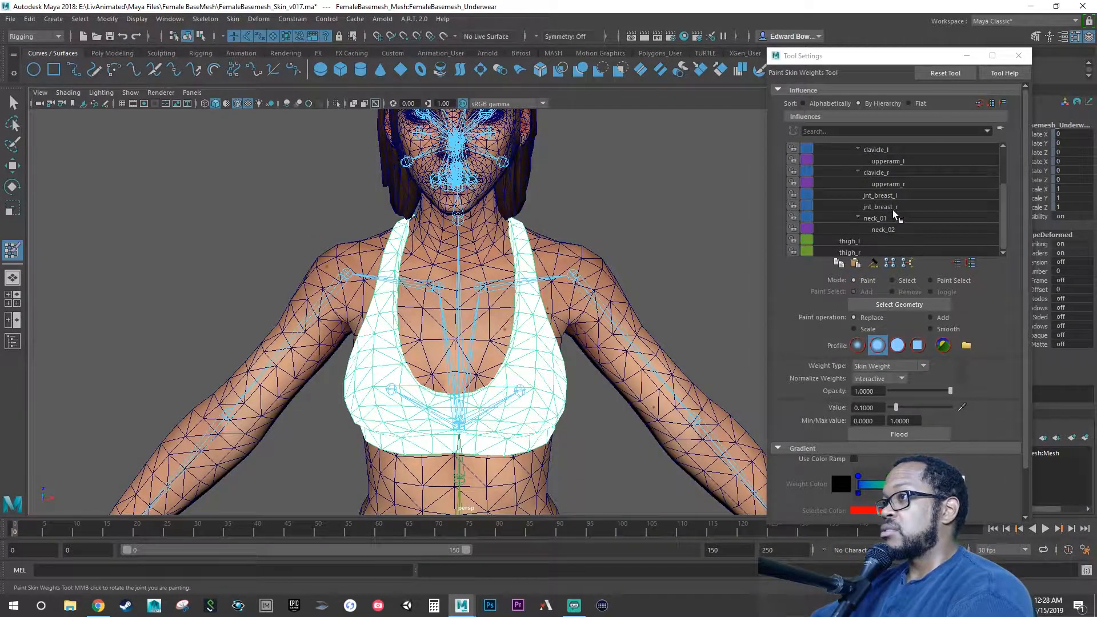
{"action": "scroll", "coordinate": [889, 210], "scroll_direction": "up", "scroll_amount": 2}
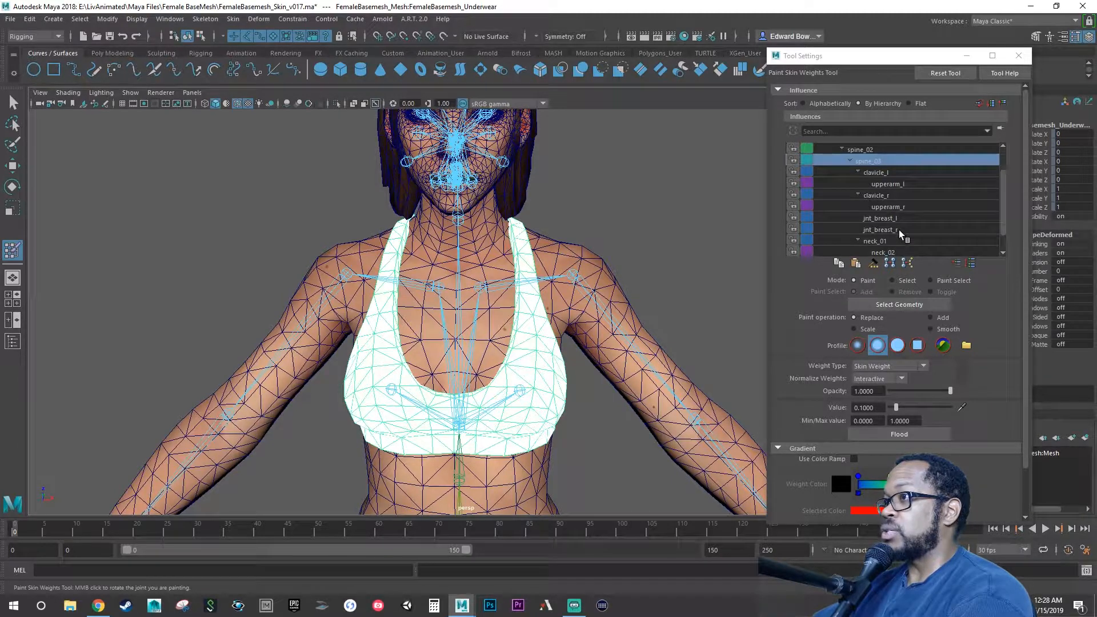
{"action": "left_click", "coordinate": [899, 229]}
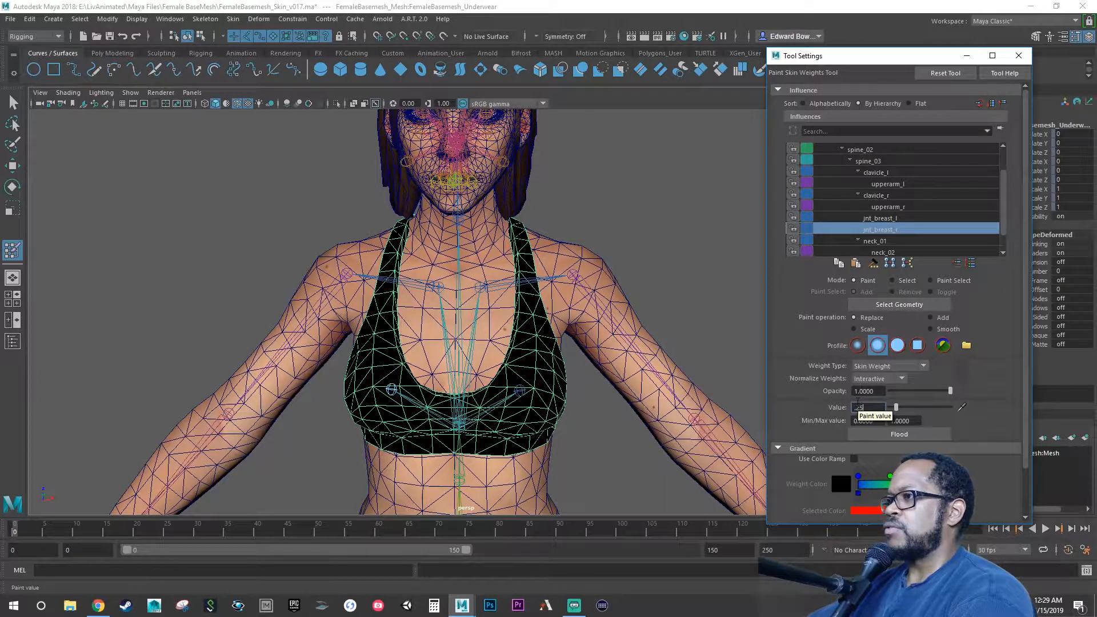
{"action": "key", "text": "Return"}
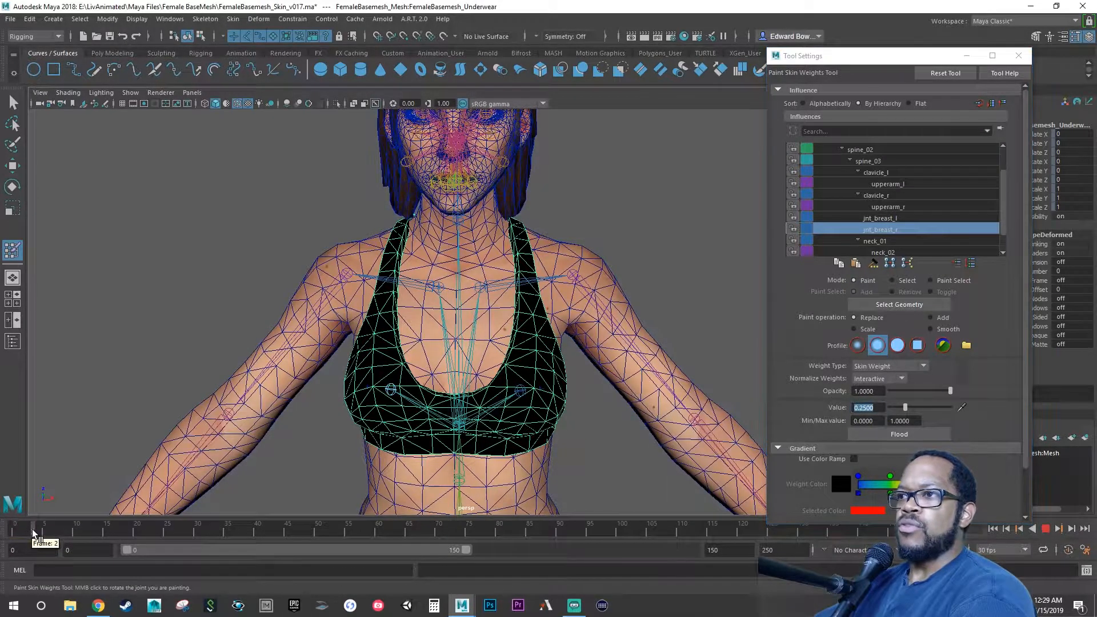
Hide the joints in the viewport and move the animation to frame 10
{"action": "left_click", "coordinate": [56, 530]}
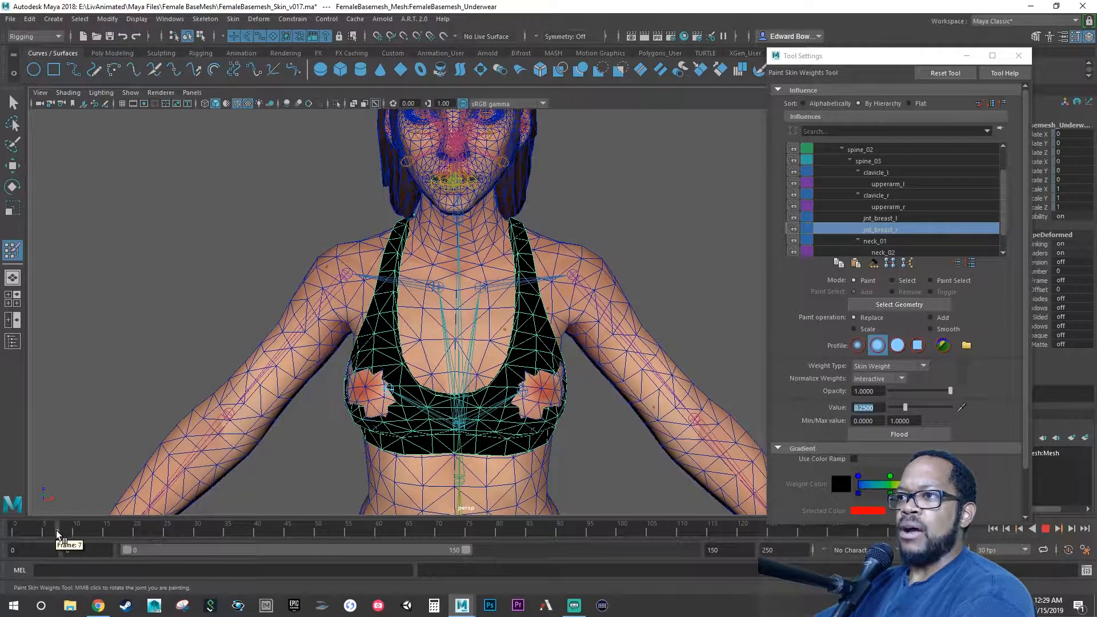
{"action": "left_click", "coordinate": [129, 93]}
{"action": "left_click", "coordinate": [152, 278]}
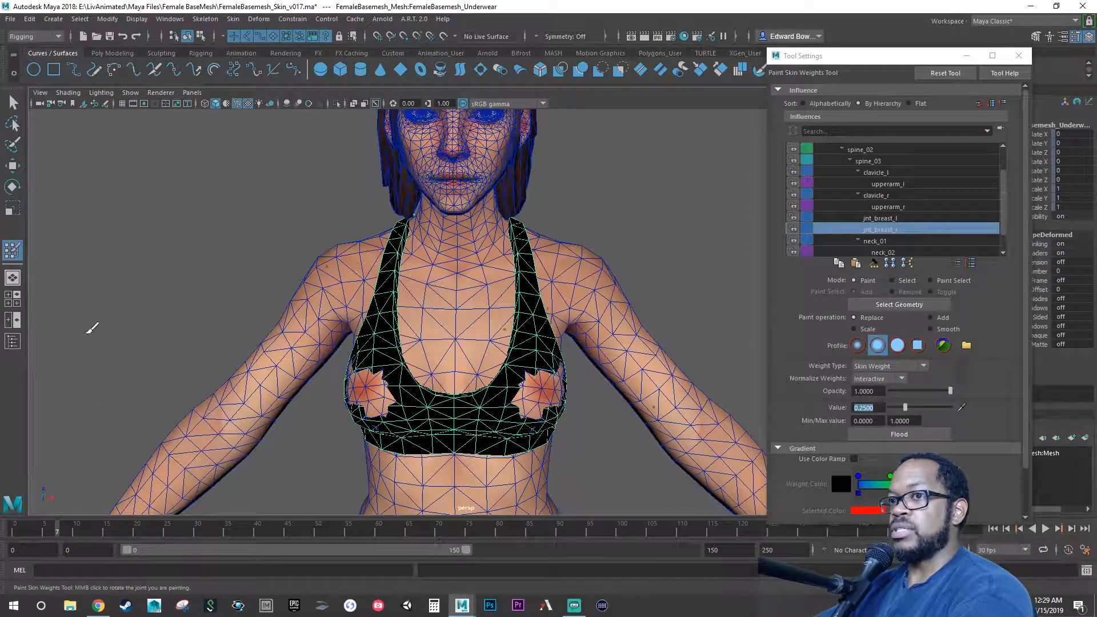
{"action": "left_click_drag", "start_coordinate": [30, 534], "coordinate": [75, 540]}
Paint the 0.25 jnt_breast_r weight around the outer edge of the bra's right cup
{"action": "left_click_drag", "start_coordinate": [379, 398], "coordinate": [407, 404], "text": "alt"}
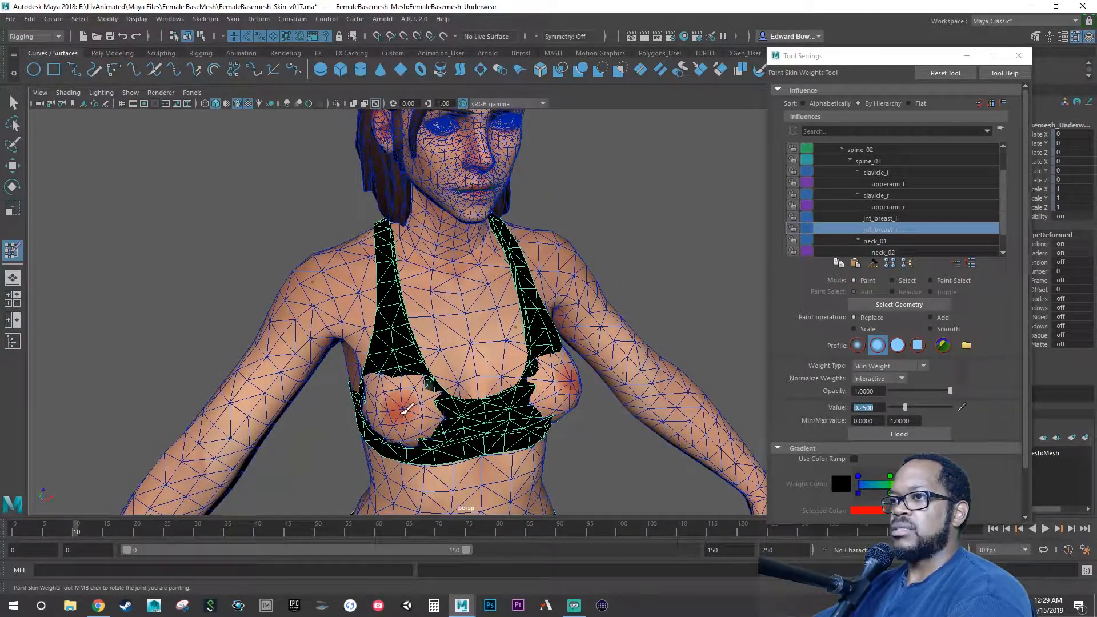
{"action": "left_click_drag", "start_coordinate": [420, 397], "coordinate": [401, 388]}
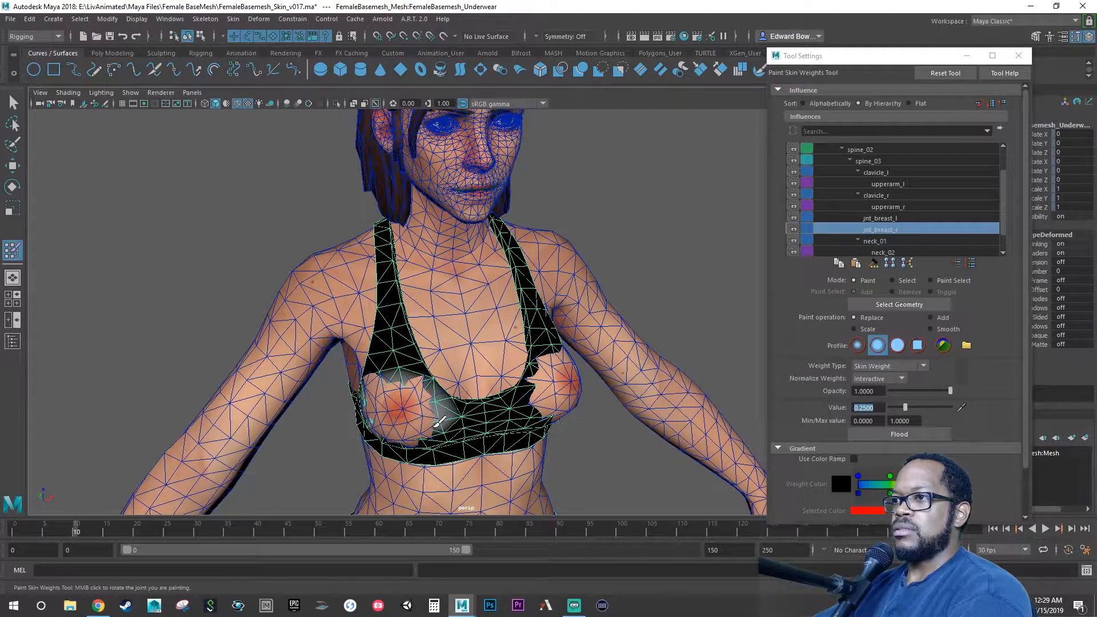
{"action": "mouse_move", "coordinate": [425, 425]}
{"action": "left_mouse_down", "text": "alt"}
{"action": "mouse_move", "coordinate": [415, 430]}
{"action": "mouse_move", "coordinate": [437, 423]}
{"action": "left_mouse_up", "text": "alt"}
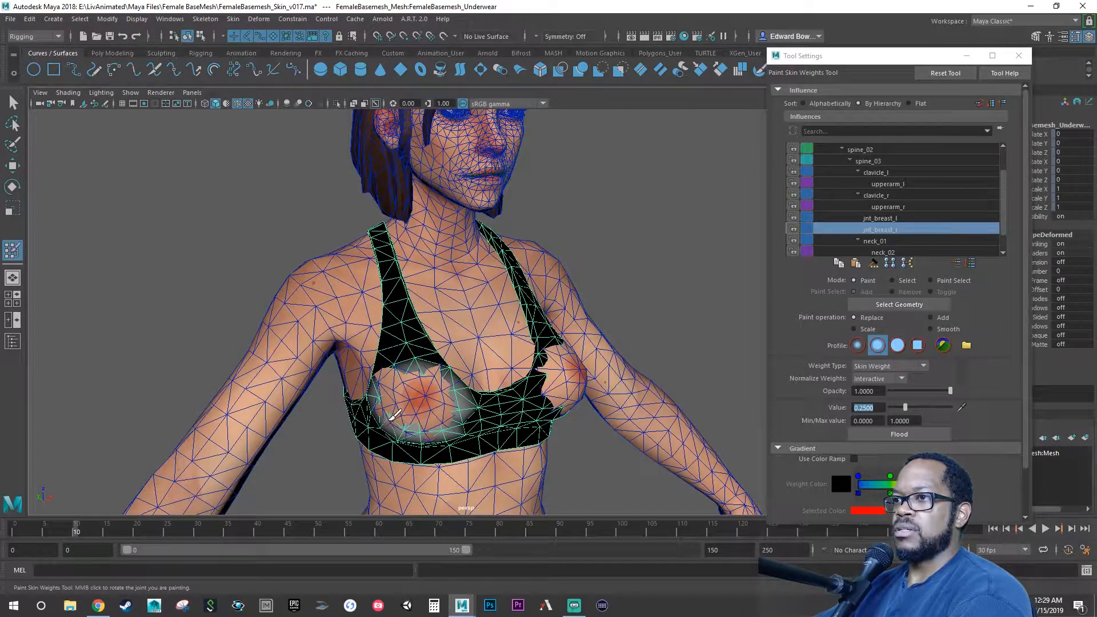
Set the paint value to 0.5 and paint a ring of jnt_breast_r weight further inside the right cup
{"action": "left_click_drag", "start_coordinate": [879, 407], "coordinate": [786, 392]}
{"action": "type", "text": "0.5"}
{"action": "key", "text": "Return"}
{"action": "middle_click_drag", "start_coordinate": [693, 371], "coordinate": [404, 286], "text": "alt"}
{"action": "right_click_drag", "start_coordinate": [404, 286], "coordinate": [521, 338], "text": "alt"}
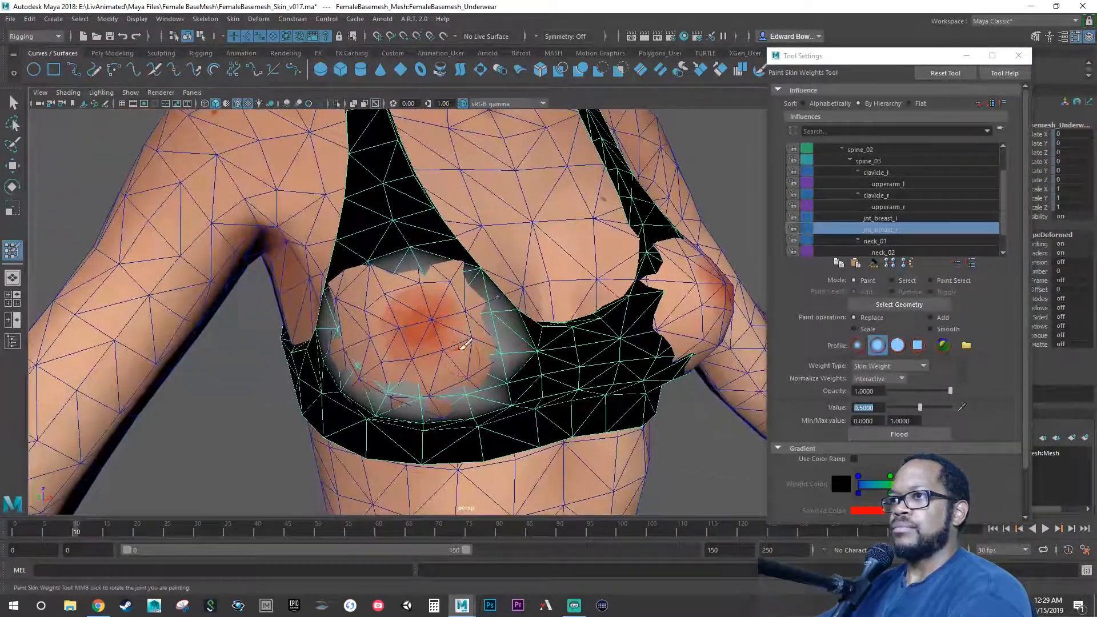
{"action": "left_click", "coordinate": [408, 381]}
{"action": "mouse_move", "coordinate": [444, 284]}
{"action": "left_mouse_down"}
{"action": "mouse_move", "coordinate": [375, 290]}
{"action": "mouse_move", "coordinate": [350, 322]}
{"action": "mouse_move", "coordinate": [349, 388]}
{"action": "mouse_move", "coordinate": [412, 407]}
{"action": "mouse_move", "coordinate": [468, 380]}
{"action": "mouse_move", "coordinate": [474, 342]}
{"action": "mouse_move", "coordinate": [435, 337]}
{"action": "mouse_move", "coordinate": [435, 282]}
{"action": "mouse_move", "coordinate": [448, 275]}
{"action": "left_mouse_up"}
{"action": "left_click", "coordinate": [367, 268]}
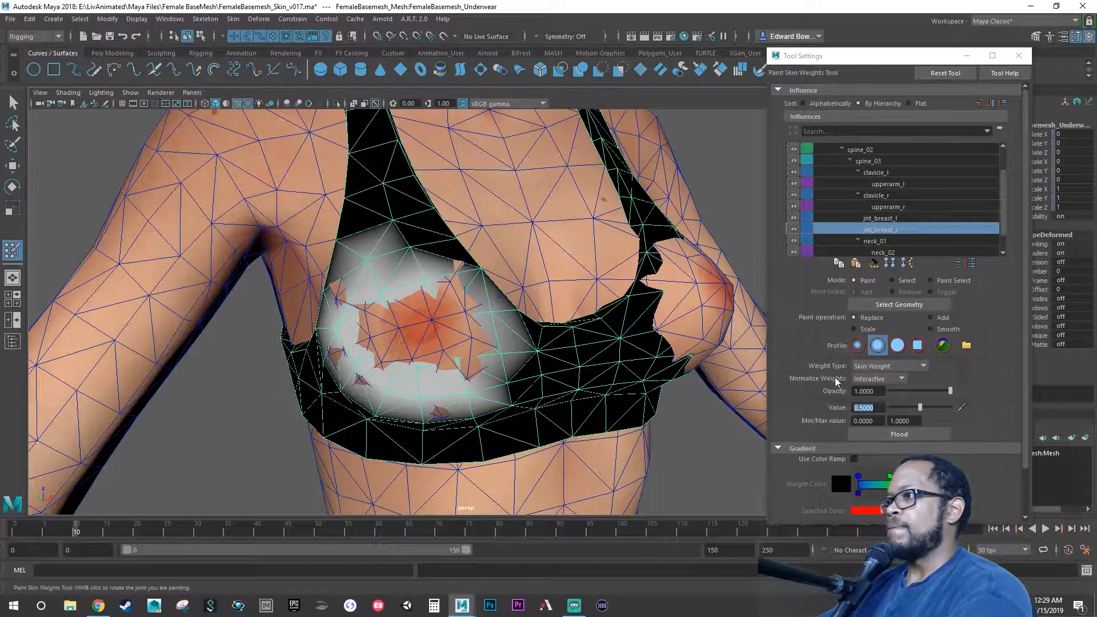
Set the paint value to 0.75 and paint jnt_breast_r weight across the inside and upper area of the right cup
{"action": "left_click_drag", "start_coordinate": [920, 406], "coordinate": [931, 409]}
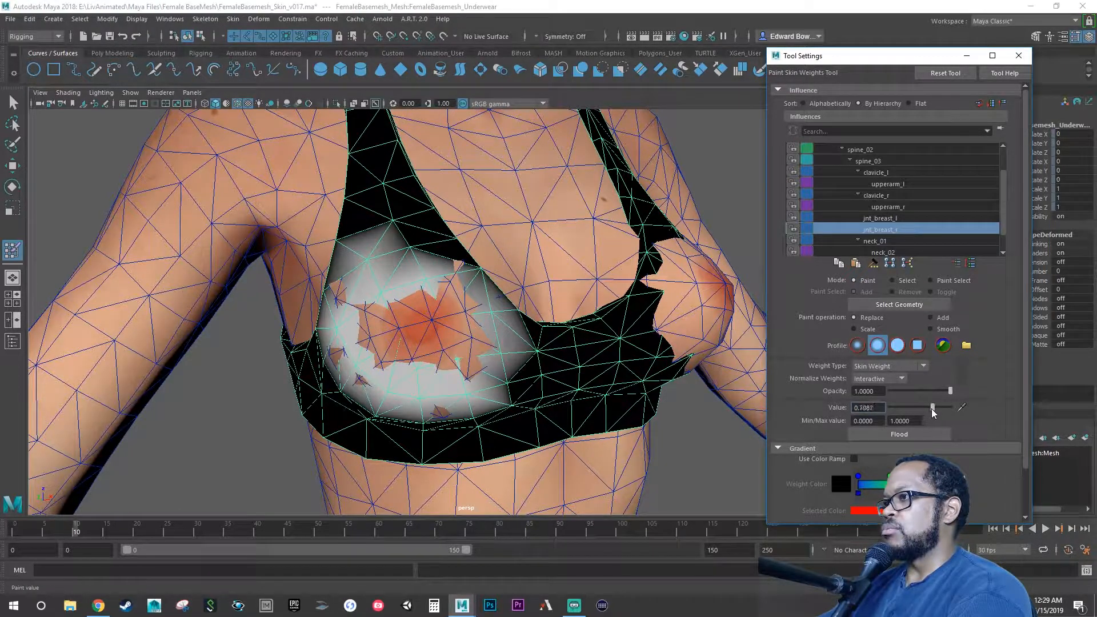
{"action": "type", "text": ".75"}
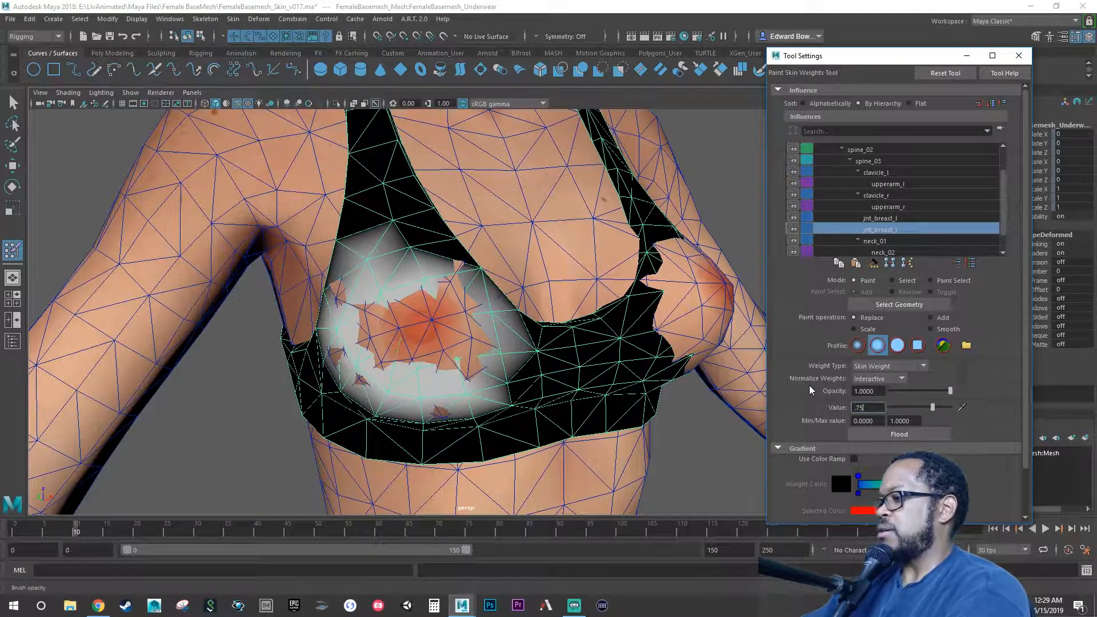
{"action": "key", "text": "Return"}
{"action": "mouse_move", "coordinate": [467, 351]}
{"action": "left_mouse_down"}
{"action": "mouse_move", "coordinate": [400, 332]}
{"action": "mouse_move", "coordinate": [445, 308]}
{"action": "mouse_move", "coordinate": [377, 326]}
{"action": "mouse_move", "coordinate": [365, 365]}
{"action": "mouse_move", "coordinate": [359, 294]}
{"action": "mouse_move", "coordinate": [342, 313]}
{"action": "mouse_move", "coordinate": [359, 283]}
{"action": "mouse_move", "coordinate": [343, 343]}
{"action": "mouse_move", "coordinate": [371, 400]}
{"action": "mouse_move", "coordinate": [457, 393]}
{"action": "mouse_move", "coordinate": [405, 397]}
{"action": "mouse_move", "coordinate": [465, 343]}
{"action": "mouse_move", "coordinate": [434, 280]}
{"action": "mouse_move", "coordinate": [449, 261]}
{"action": "left_mouse_up"}
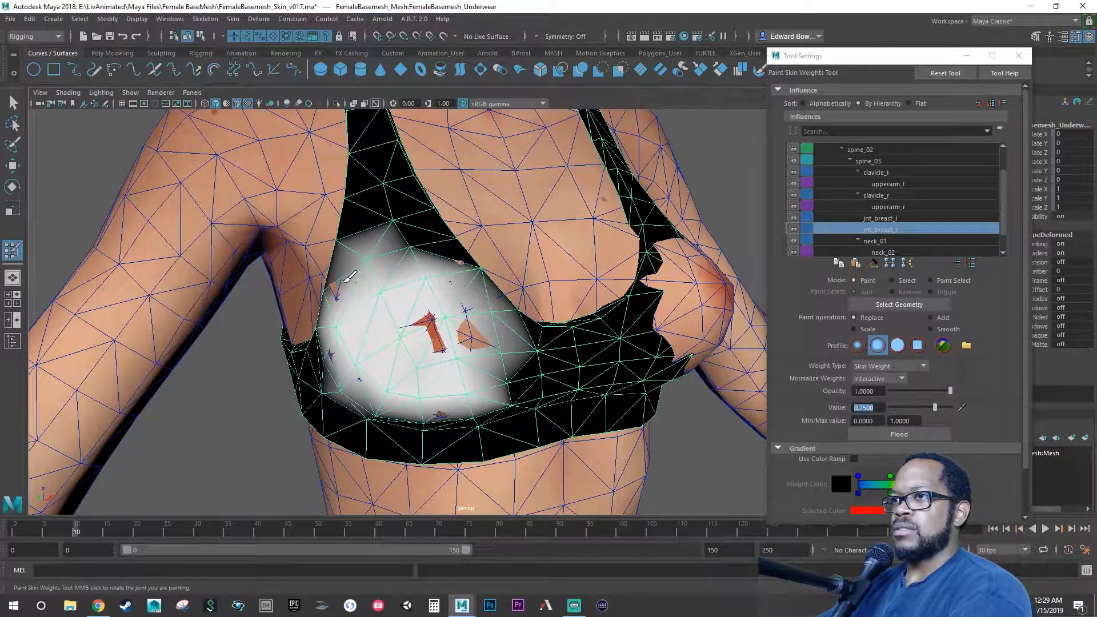
{"action": "left_click_drag", "start_coordinate": [352, 277], "coordinate": [338, 291]}
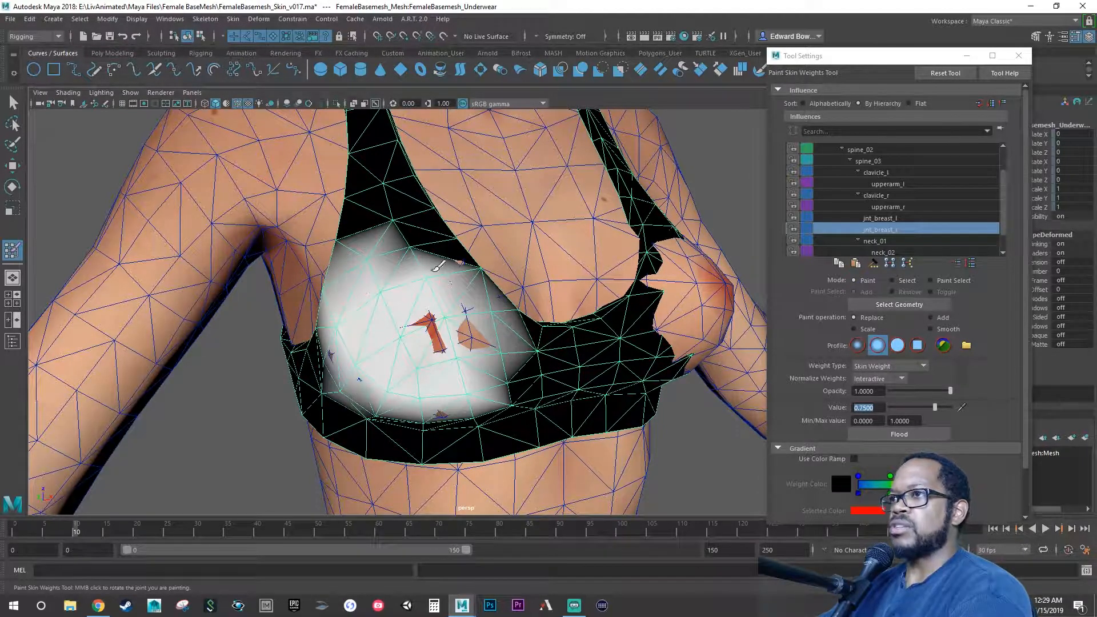
{"action": "mouse_move", "coordinate": [466, 277]}
{"action": "left_mouse_down"}
{"action": "mouse_move", "coordinate": [453, 238]}
{"action": "mouse_move", "coordinate": [414, 258]}
{"action": "left_mouse_up"}
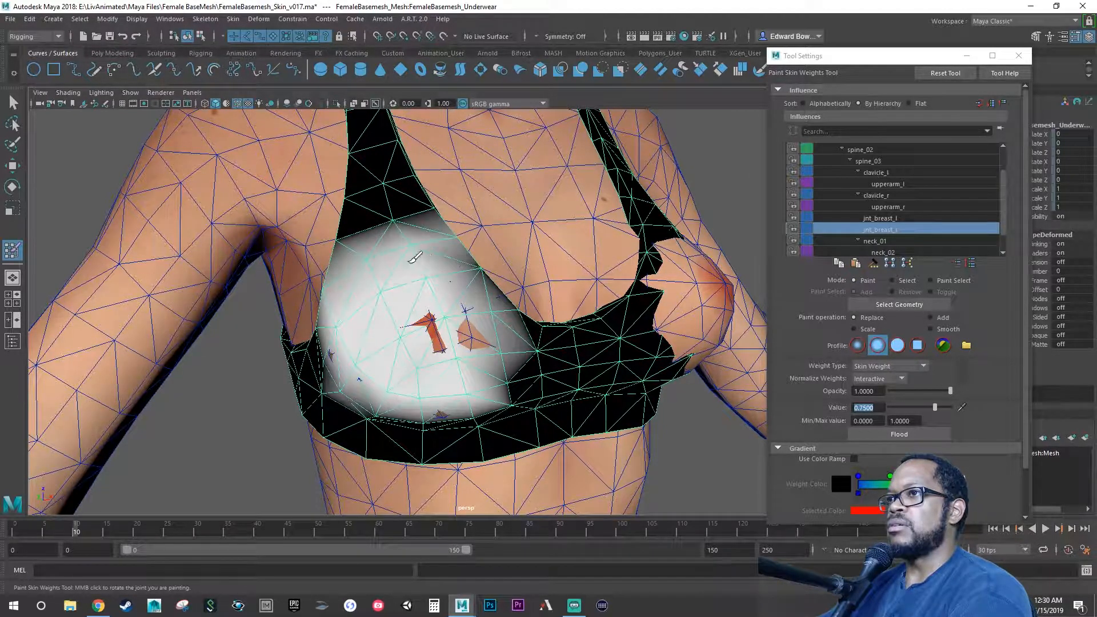
{"action": "mouse_move", "coordinate": [482, 341]}
{"action": "left_mouse_down"}
{"action": "mouse_move", "coordinate": [502, 350]}
{"action": "mouse_move", "coordinate": [490, 357]}
{"action": "mouse_move", "coordinate": [443, 320]}
{"action": "mouse_move", "coordinate": [474, 371]}
{"action": "mouse_move", "coordinate": [426, 258]}
{"action": "mouse_move", "coordinate": [443, 268]}
{"action": "left_mouse_up"}
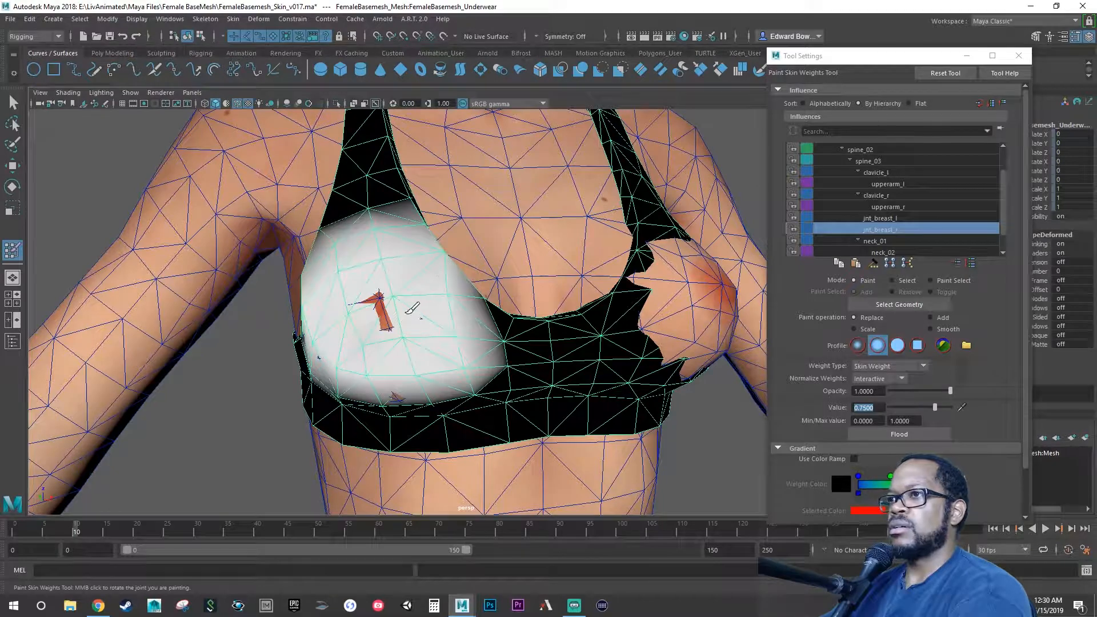
Paint 0.75 jnt_breast_r weight along the armpit side of the right cup
{"action": "mouse_move", "coordinate": [399, 355]}
{"action": "left_mouse_down", "text": "alt"}
{"action": "mouse_move", "coordinate": [470, 347]}
{"action": "mouse_move", "coordinate": [472, 267]}
{"action": "left_mouse_up", "text": "alt"}
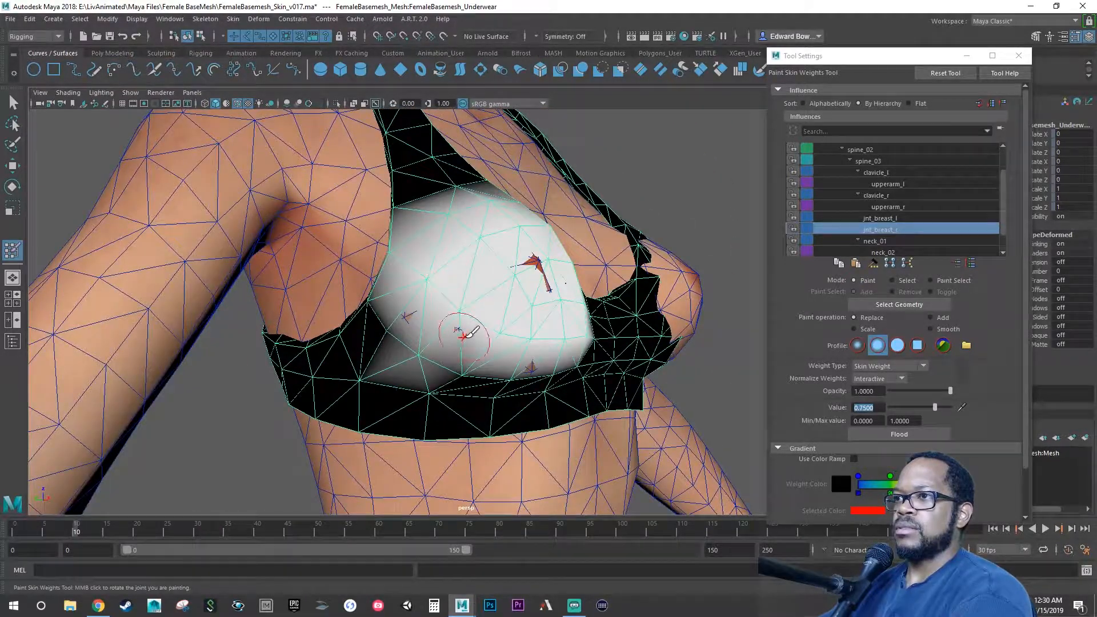
{"action": "left_click_drag", "start_coordinate": [437, 351], "coordinate": [394, 322]}
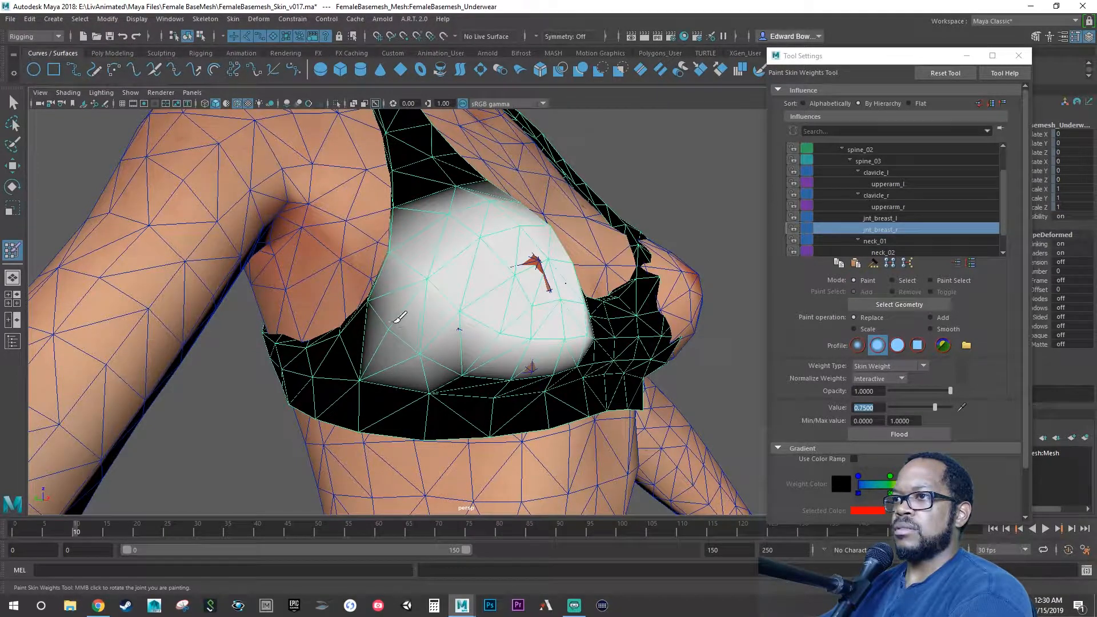
{"action": "mouse_move", "coordinate": [447, 354]}
{"action": "left_mouse_down"}
{"action": "mouse_move", "coordinate": [557, 364]}
{"action": "mouse_move", "coordinate": [480, 345]}
{"action": "left_mouse_up"}
{"action": "mouse_move", "coordinate": [369, 289]}
{"action": "left_mouse_down"}
{"action": "mouse_move", "coordinate": [429, 306]}
{"action": "mouse_move", "coordinate": [410, 301]}
{"action": "mouse_move", "coordinate": [475, 280]}
{"action": "mouse_move", "coordinate": [450, 295]}
{"action": "mouse_move", "coordinate": [472, 253]}
{"action": "mouse_move", "coordinate": [431, 275]}
{"action": "left_mouse_up"}
{"action": "left_click_drag", "start_coordinate": [432, 235], "coordinate": [409, 275], "text": "alt"}
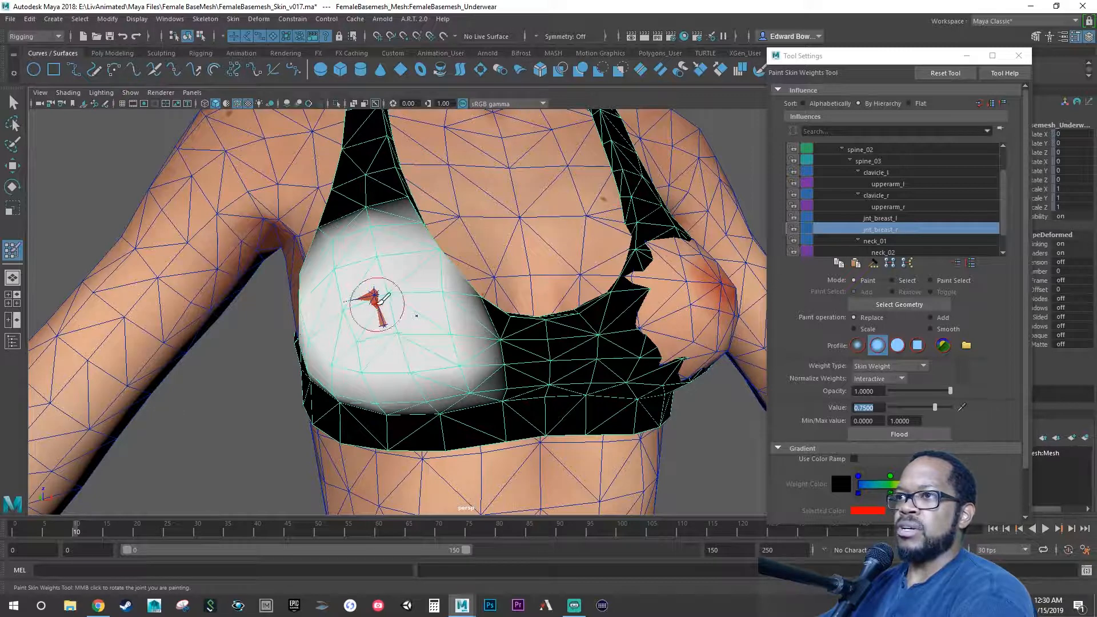
Set the paint value to 1 and paint full jnt_breast_r weight at the tip of the right cup
{"action": "left_click_drag", "start_coordinate": [936, 409], "coordinate": [961, 407]}
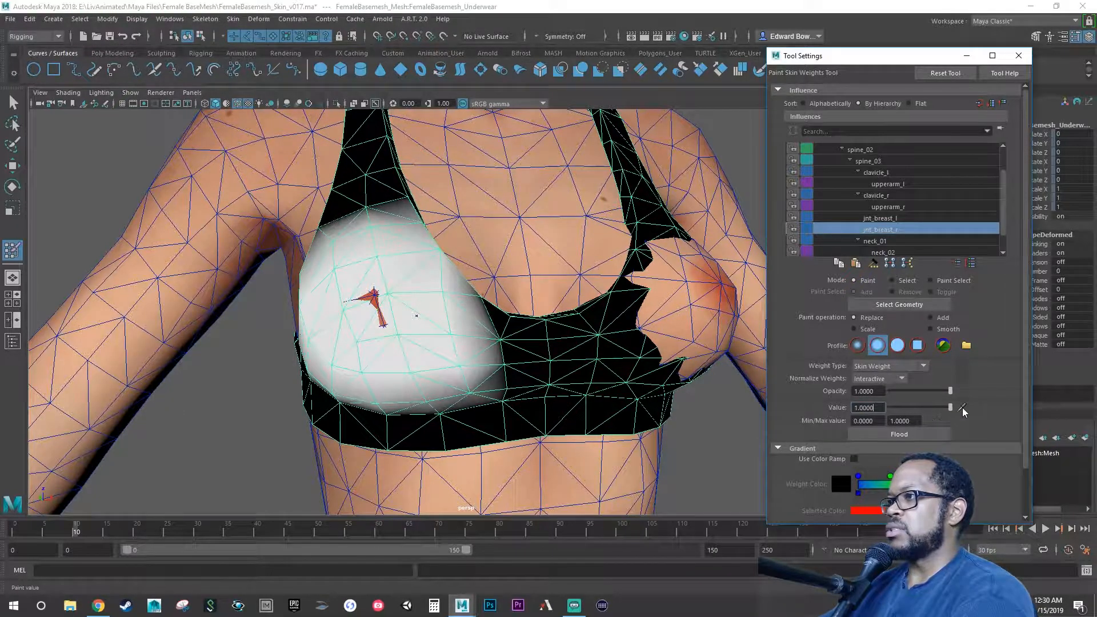
{"action": "left_click_drag", "start_coordinate": [390, 292], "coordinate": [387, 293]}
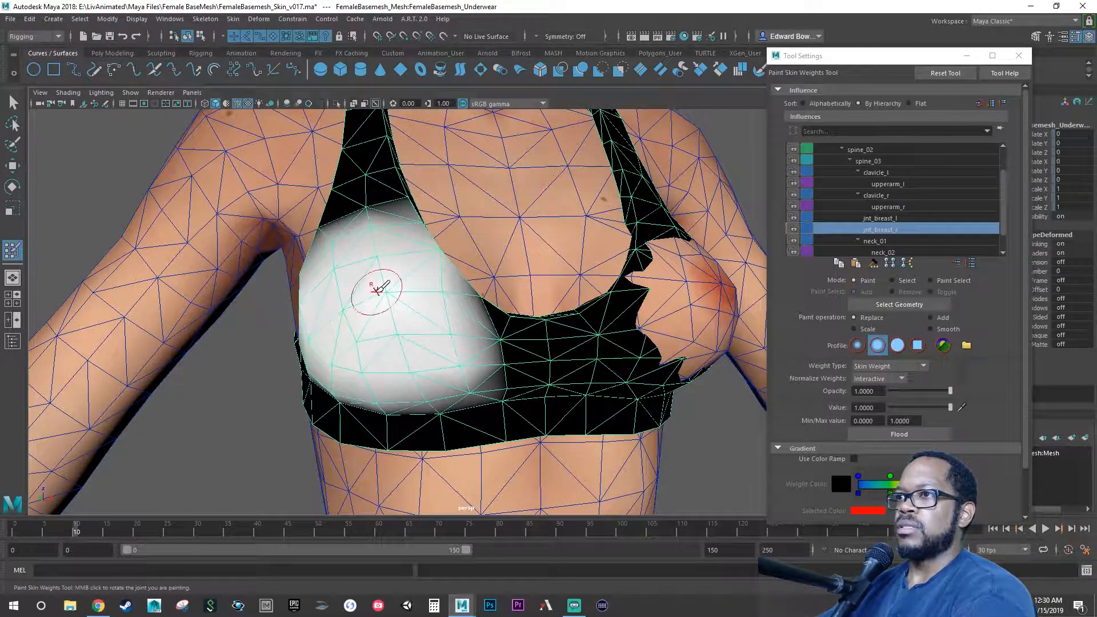
{"action": "left_click_drag", "start_coordinate": [370, 294], "coordinate": [494, 315], "text": "alt"}
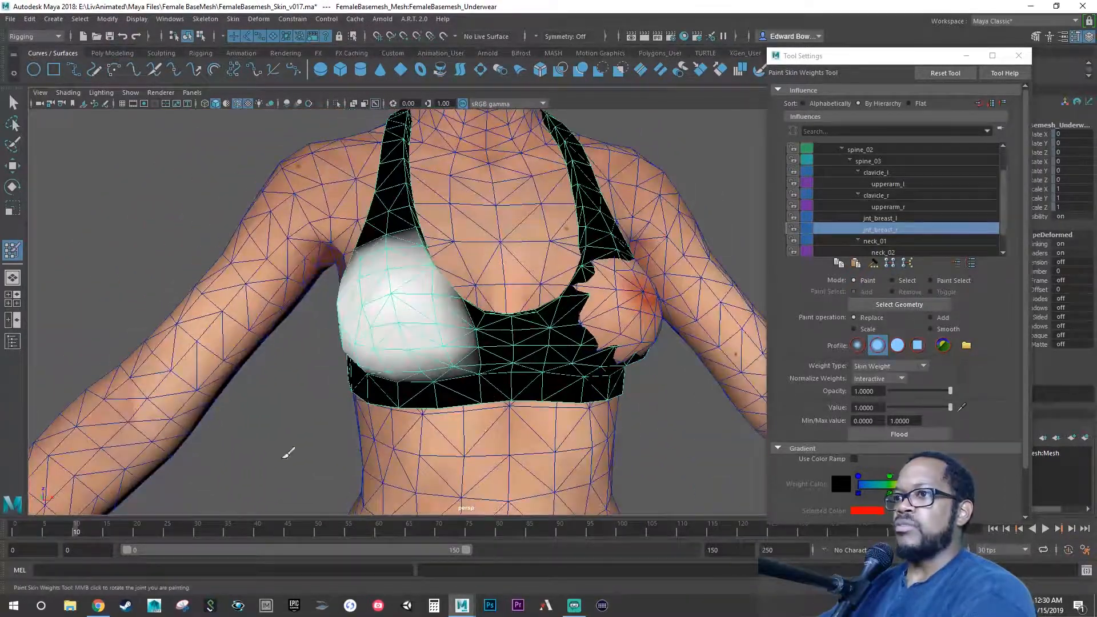
Move the animation to frame 30 and paint full jnt_breast_r weight where the body pokes through the right cup
{"action": "left_click", "coordinate": [93, 531]}
{"action": "left_click_drag", "start_coordinate": [93, 531], "coordinate": [197, 537]}
{"action": "left_click_drag", "start_coordinate": [346, 331], "coordinate": [391, 357], "text": "alt"}
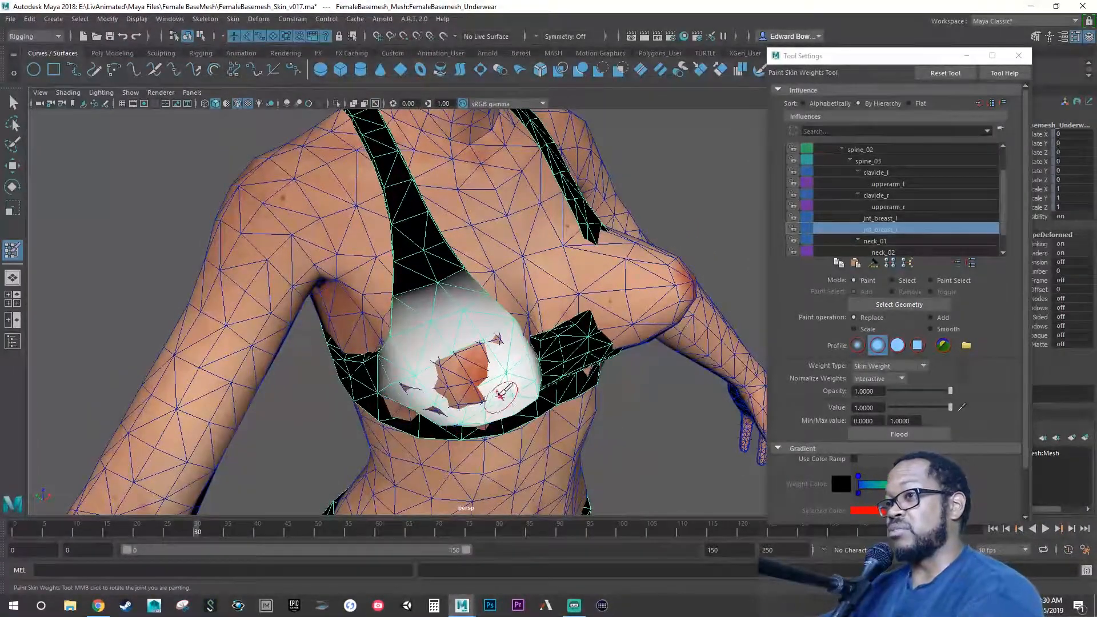
{"action": "mouse_move", "coordinate": [503, 388]}
{"action": "left_mouse_down", "text": "alt"}
{"action": "mouse_move", "coordinate": [440, 365]}
{"action": "mouse_move", "coordinate": [429, 330]}
{"action": "mouse_move", "coordinate": [404, 330]}
{"action": "mouse_move", "coordinate": [423, 307]}
{"action": "mouse_move", "coordinate": [437, 319]}
{"action": "mouse_move", "coordinate": [426, 298]}
{"action": "left_mouse_up", "text": "alt"}
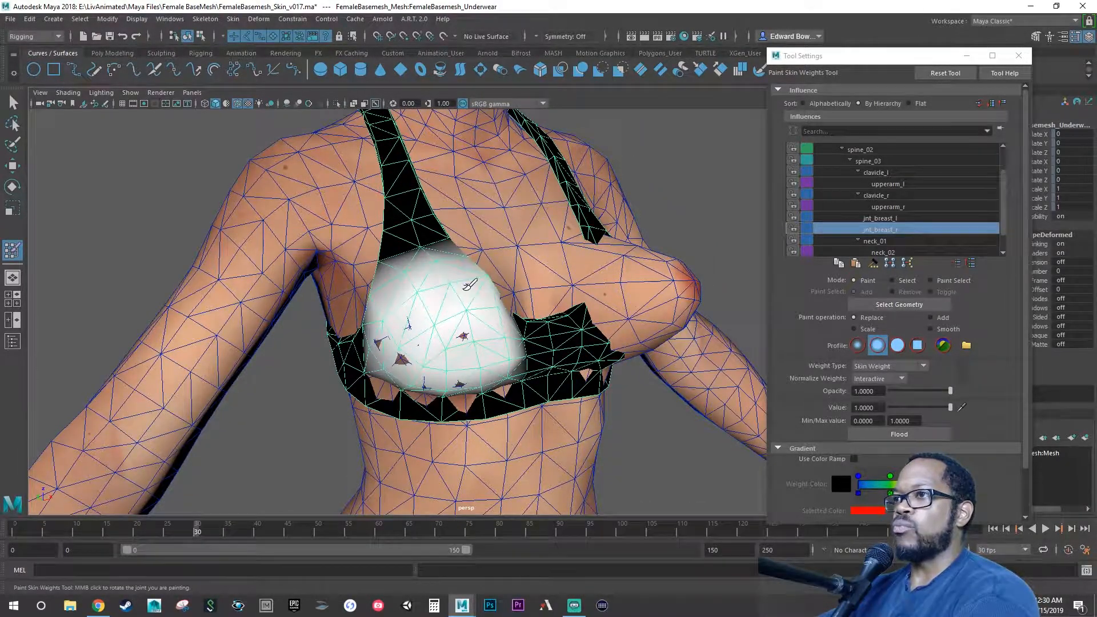
{"action": "mouse_move", "coordinate": [465, 315]}
{"action": "left_mouse_down"}
{"action": "mouse_move", "coordinate": [454, 342]}
{"action": "mouse_move", "coordinate": [407, 320]}
{"action": "mouse_move", "coordinate": [418, 324]}
{"action": "mouse_move", "coordinate": [398, 334]}
{"action": "mouse_move", "coordinate": [392, 276]}
{"action": "mouse_move", "coordinate": [427, 307]}
{"action": "mouse_move", "coordinate": [448, 301]}
{"action": "left_mouse_up"}
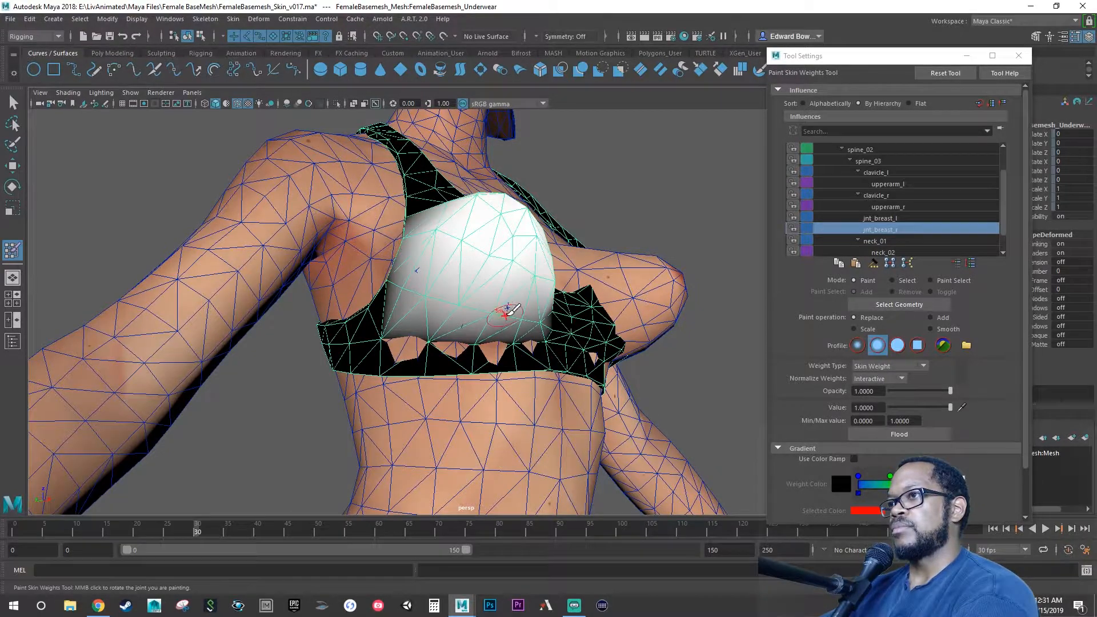
Extend jnt_breast_r weight at value 1 along the right cup's inner neckline edge, undoing one stroke, and smooth it toward the bra's center
{"action": "left_click_drag", "start_coordinate": [510, 309], "coordinate": [398, 292], "text": "alt"}
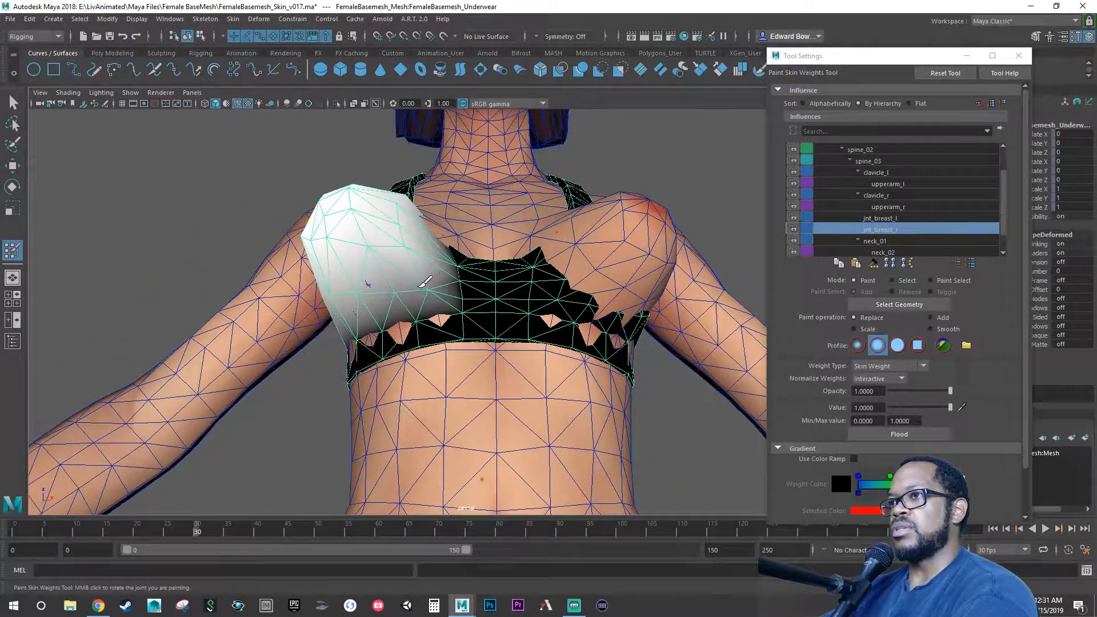
{"action": "left_click_drag", "start_coordinate": [428, 252], "coordinate": [423, 299], "text": "alt"}
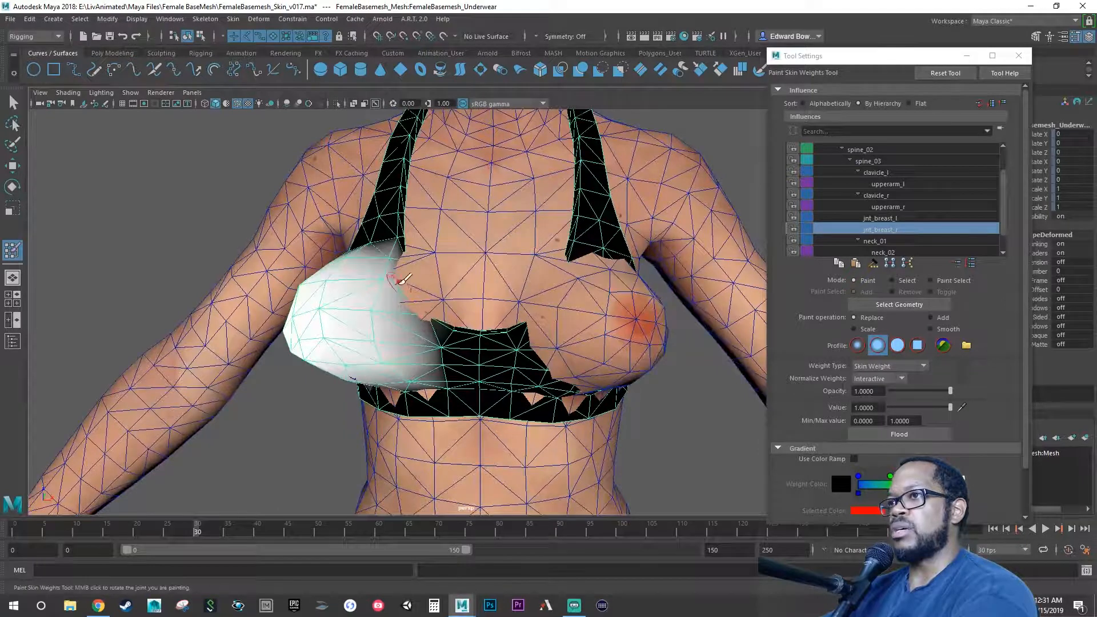
{"action": "mouse_move", "coordinate": [409, 262]}
{"action": "left_mouse_down"}
{"action": "mouse_move", "coordinate": [410, 281]}
{"action": "mouse_move", "coordinate": [370, 282]}
{"action": "mouse_move", "coordinate": [374, 303]}
{"action": "left_mouse_up"}
{"action": "key", "text": "ctrl+z"}
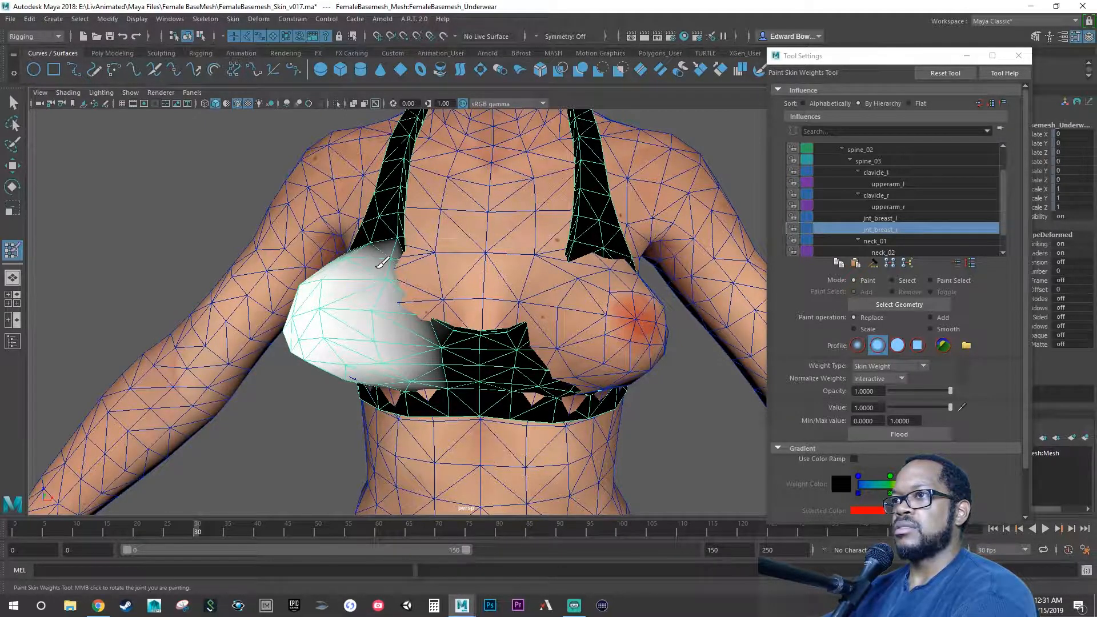
{"action": "mouse_move", "coordinate": [377, 267]}
{"action": "left_mouse_down"}
{"action": "mouse_move", "coordinate": [368, 282]}
{"action": "mouse_move", "coordinate": [362, 274]}
{"action": "mouse_move", "coordinate": [387, 313]}
{"action": "mouse_move", "coordinate": [431, 334]}
{"action": "mouse_move", "coordinate": [394, 320]}
{"action": "mouse_move", "coordinate": [417, 331]}
{"action": "mouse_move", "coordinate": [394, 305]}
{"action": "mouse_move", "coordinate": [431, 301]}
{"action": "mouse_move", "coordinate": [423, 277]}
{"action": "left_mouse_up"}
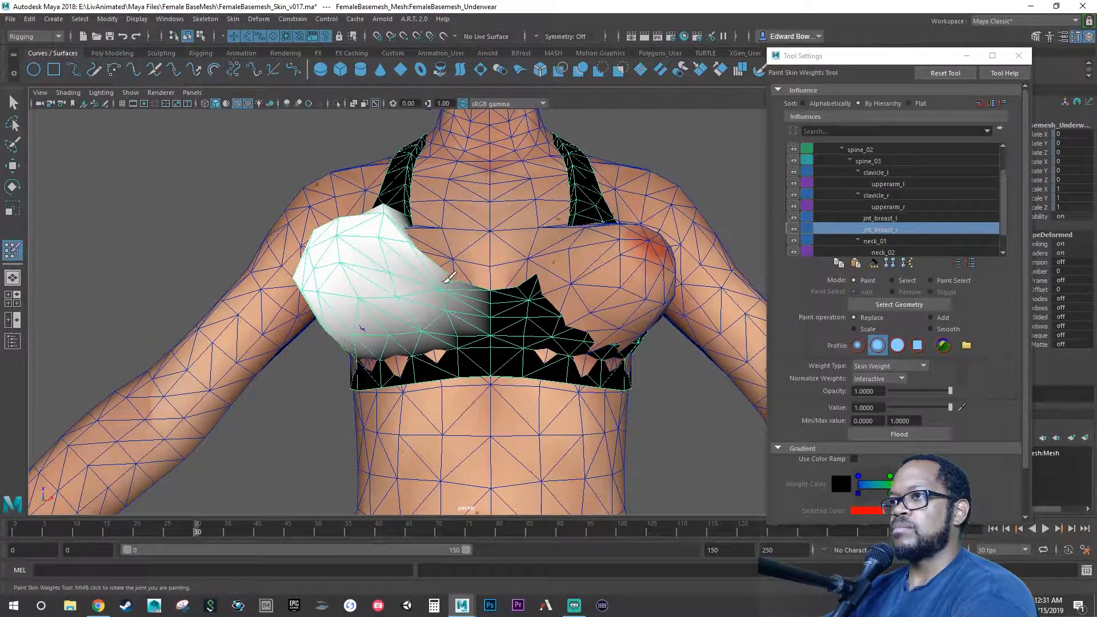
{"action": "mouse_move", "coordinate": [424, 274]}
{"action": "left_mouse_down", "text": "shift"}
{"action": "mouse_move", "coordinate": [413, 224]}
{"action": "mouse_move", "coordinate": [448, 353]}
{"action": "left_mouse_up", "text": "shift"}
{"action": "mouse_move", "coordinate": [420, 277]}
{"action": "left_mouse_down", "text": "shift"}
{"action": "mouse_move", "coordinate": [410, 285]}
{"action": "mouse_move", "coordinate": [444, 319]}
{"action": "left_mouse_up", "text": "shift"}
Paint full jnt_breast_r weight on the underside of the right cup
{"action": "left_click_drag", "start_coordinate": [466, 366], "coordinate": [379, 304], "text": "alt"}
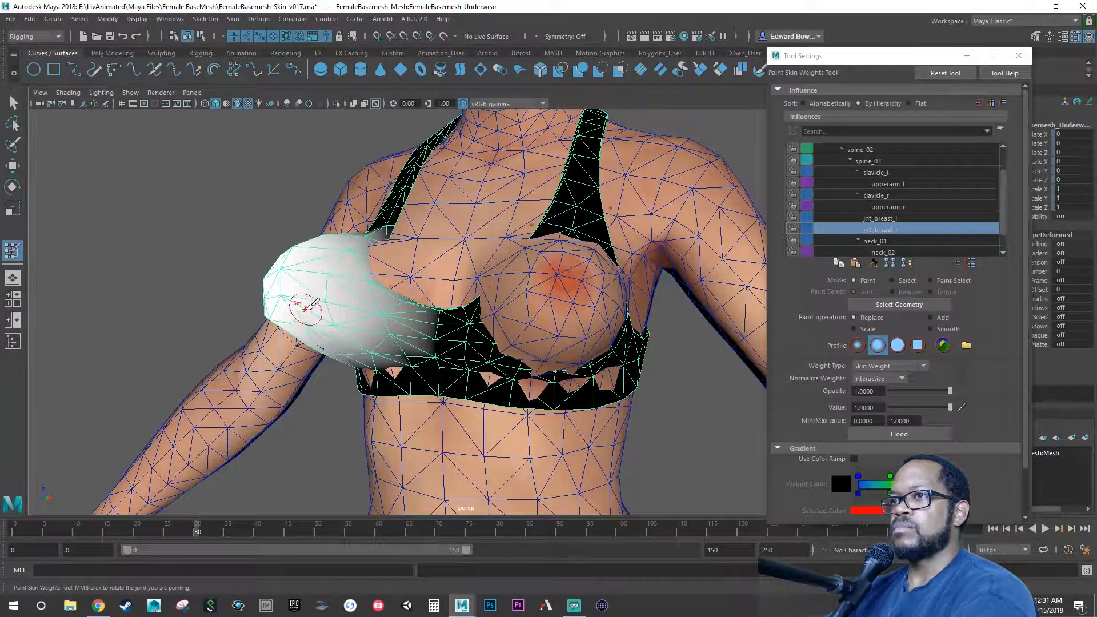
{"action": "left_click_drag", "start_coordinate": [324, 317], "coordinate": [374, 288], "text": "alt"}
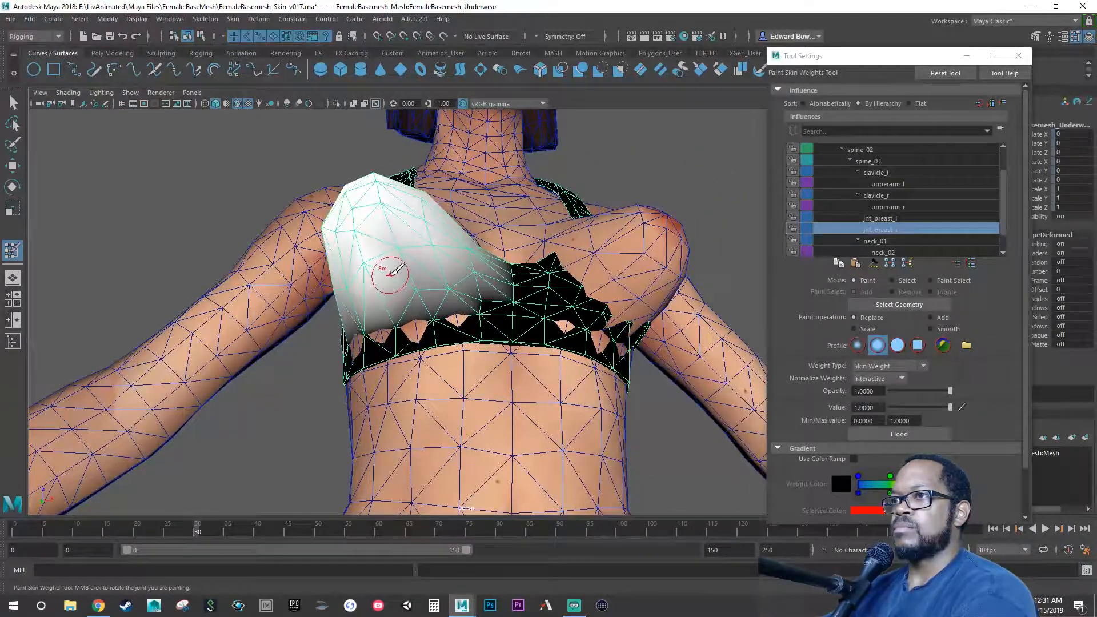
{"action": "mouse_move", "coordinate": [407, 251]}
{"action": "left_mouse_down"}
{"action": "mouse_move", "coordinate": [421, 285]}
{"action": "mouse_move", "coordinate": [442, 280]}
{"action": "mouse_move", "coordinate": [422, 264]}
{"action": "mouse_move", "coordinate": [414, 274]}
{"action": "mouse_move", "coordinate": [465, 269]}
{"action": "mouse_move", "coordinate": [441, 304]}
{"action": "left_mouse_up"}
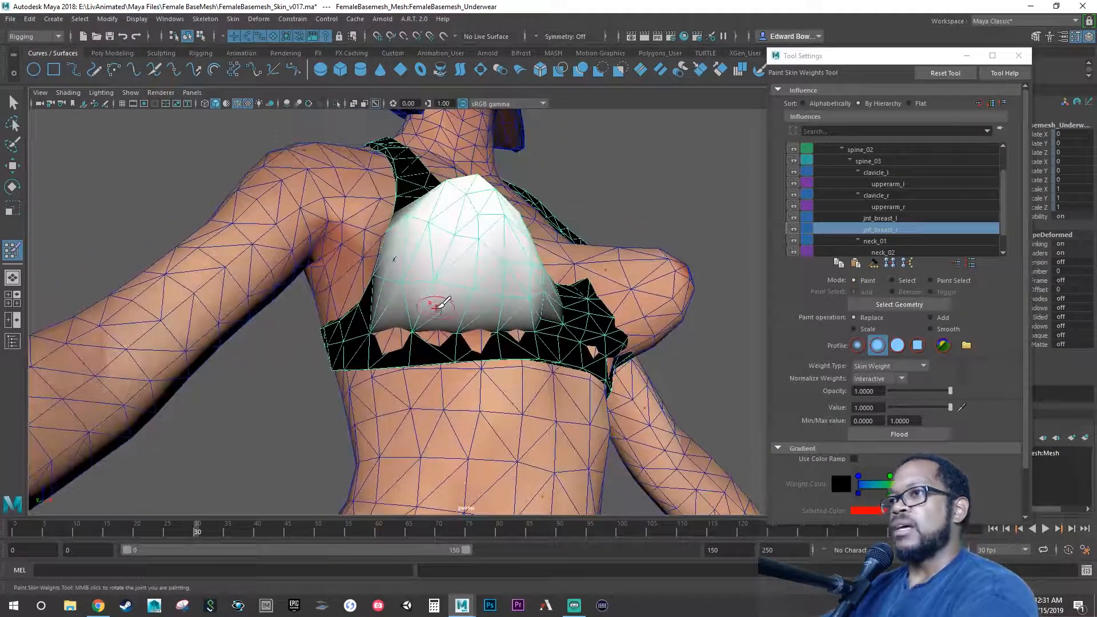
Set the paint value to 0.5 and paint jnt_breast_r weight along the band beneath the right cup to cover the poking skin
{"action": "double_click", "coordinate": [863, 408]}
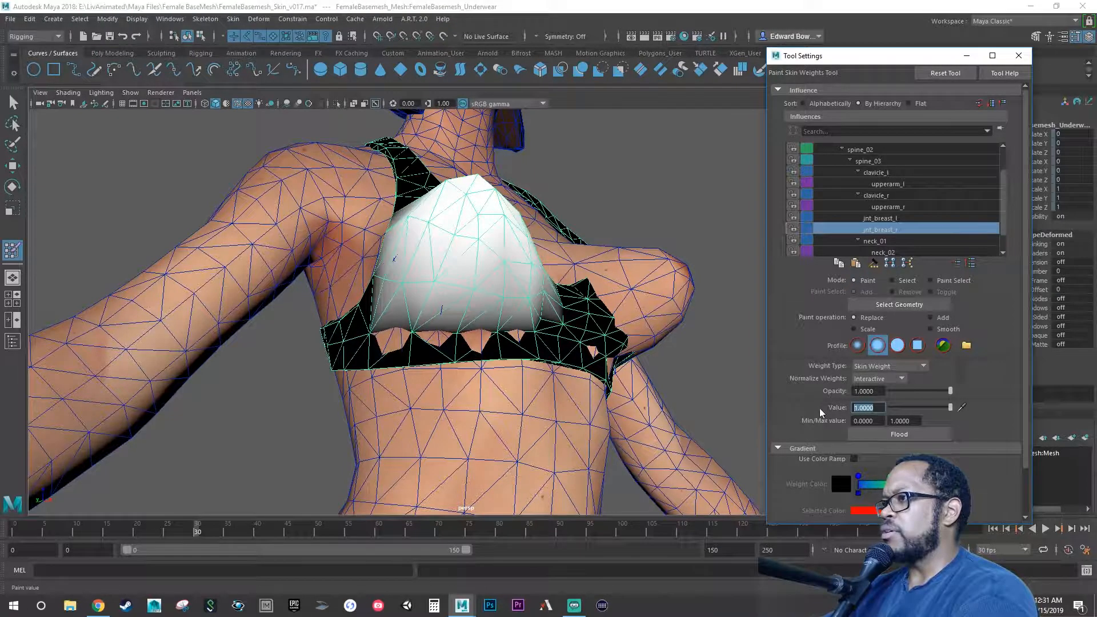
{"action": "type", "text": ".5"}
{"action": "key", "text": "Return"}
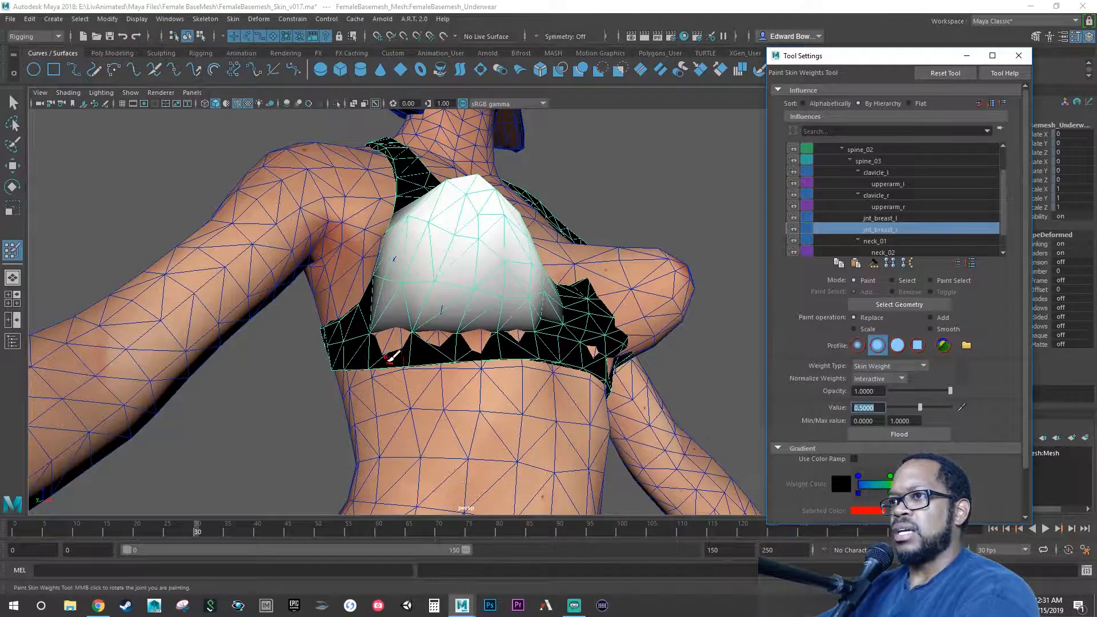
{"action": "mouse_move", "coordinate": [387, 334]}
{"action": "left_mouse_down"}
{"action": "mouse_move", "coordinate": [540, 323]}
{"action": "mouse_move", "coordinate": [507, 334]}
{"action": "left_mouse_up"}
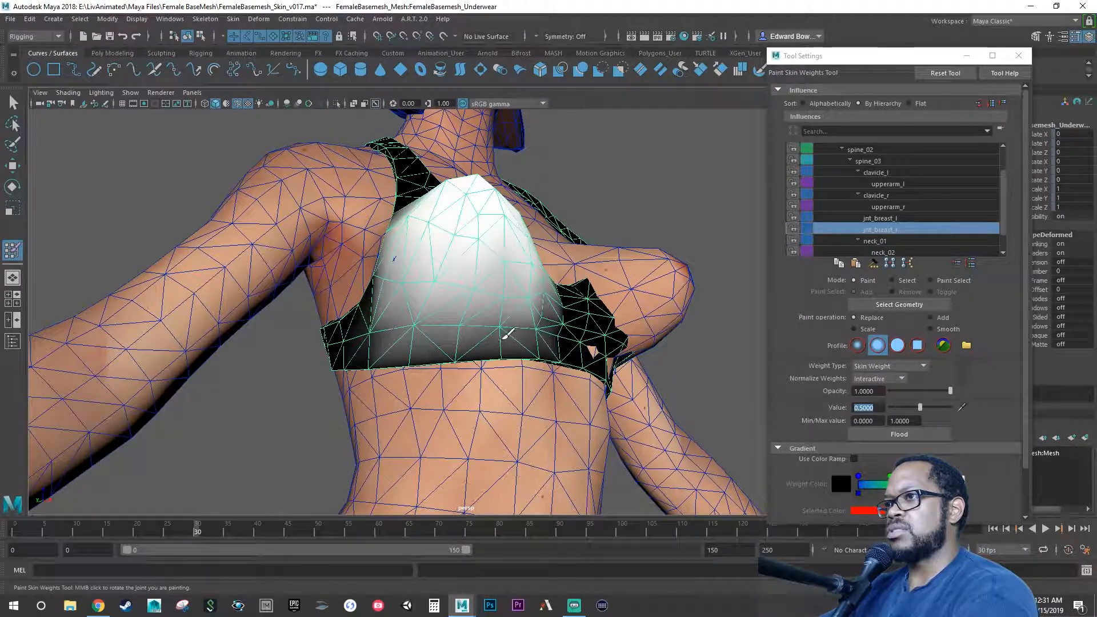
{"action": "left_click_drag", "start_coordinate": [419, 339], "coordinate": [379, 321]}
{"action": "left_click_drag", "start_coordinate": [477, 318], "coordinate": [451, 328], "text": "alt"}
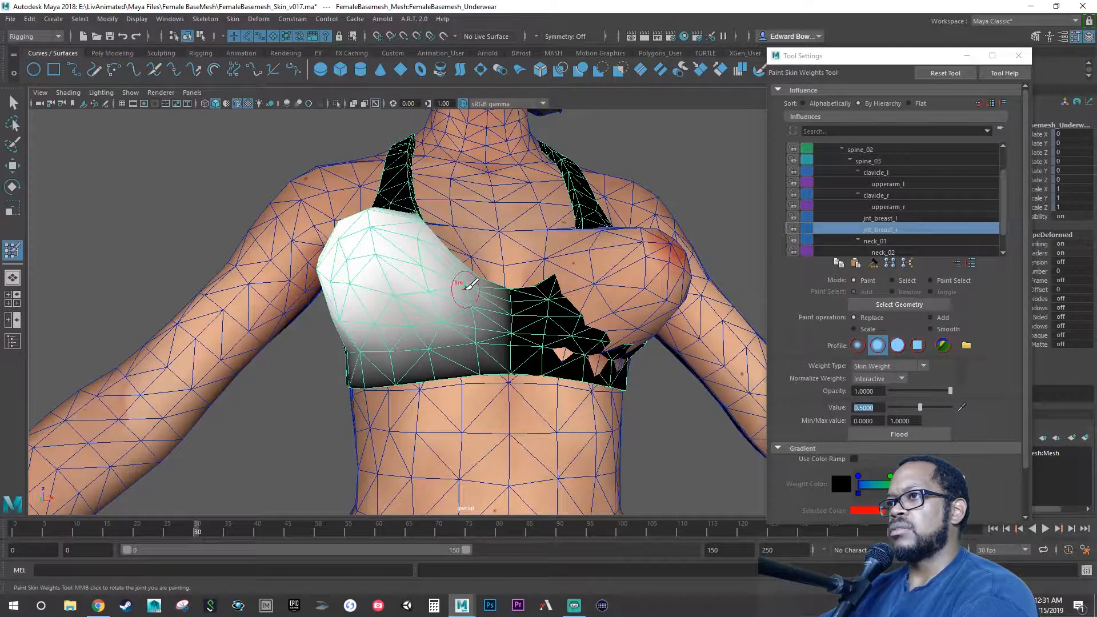
{"action": "mouse_move", "coordinate": [467, 285]}
{"action": "left_mouse_down", "text": "alt"}
{"action": "mouse_move", "coordinate": [474, 317]}
{"action": "mouse_move", "coordinate": [456, 322]}
{"action": "left_mouse_up", "text": "alt"}
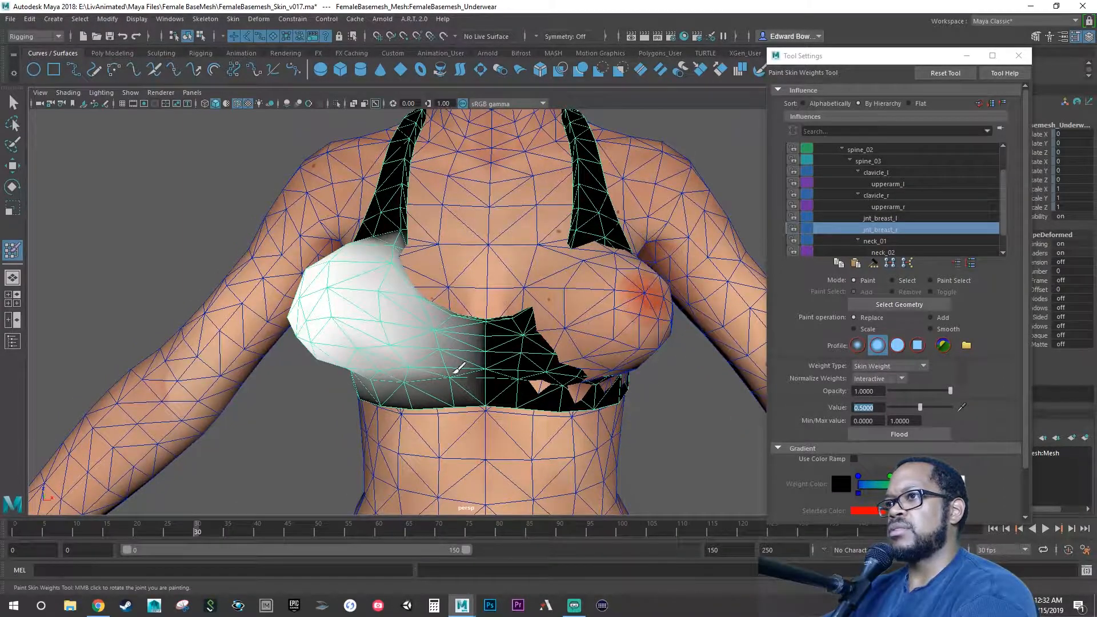
Paint 0.5 jnt_breast_r weight around the top of the right cup where it meets the shoulder strap
{"action": "mouse_move", "coordinate": [450, 382]}
{"action": "left_mouse_down", "text": "alt"}
{"action": "mouse_move", "coordinate": [478, 392]}
{"action": "mouse_move", "coordinate": [458, 357]}
{"action": "mouse_move", "coordinate": [394, 334]}
{"action": "mouse_move", "coordinate": [409, 309]}
{"action": "left_mouse_up", "text": "alt"}
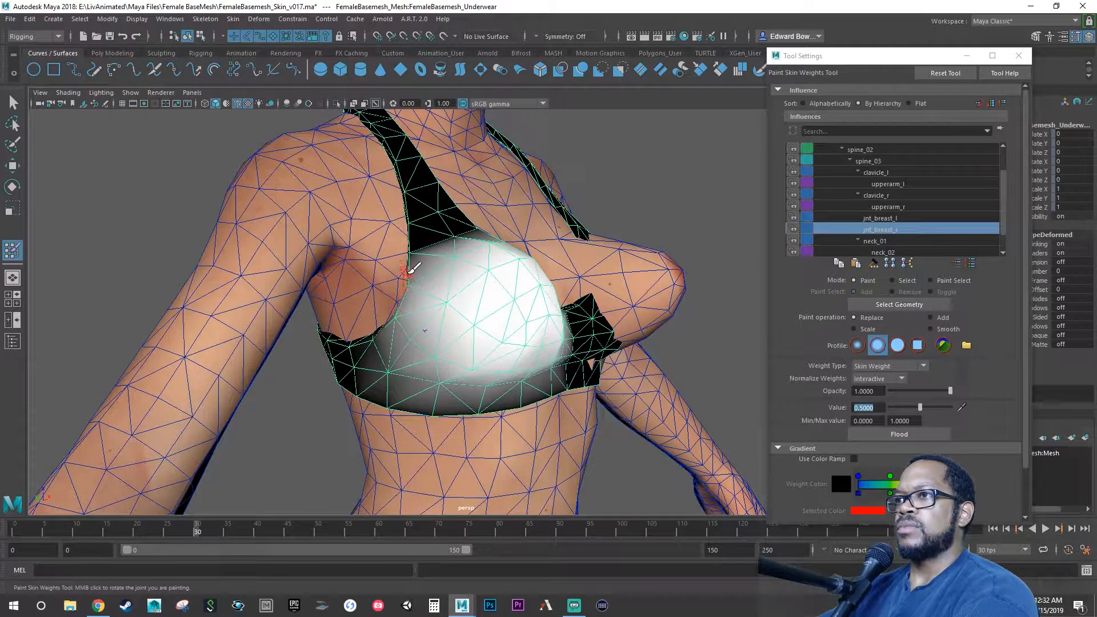
{"action": "left_click", "coordinate": [414, 252]}
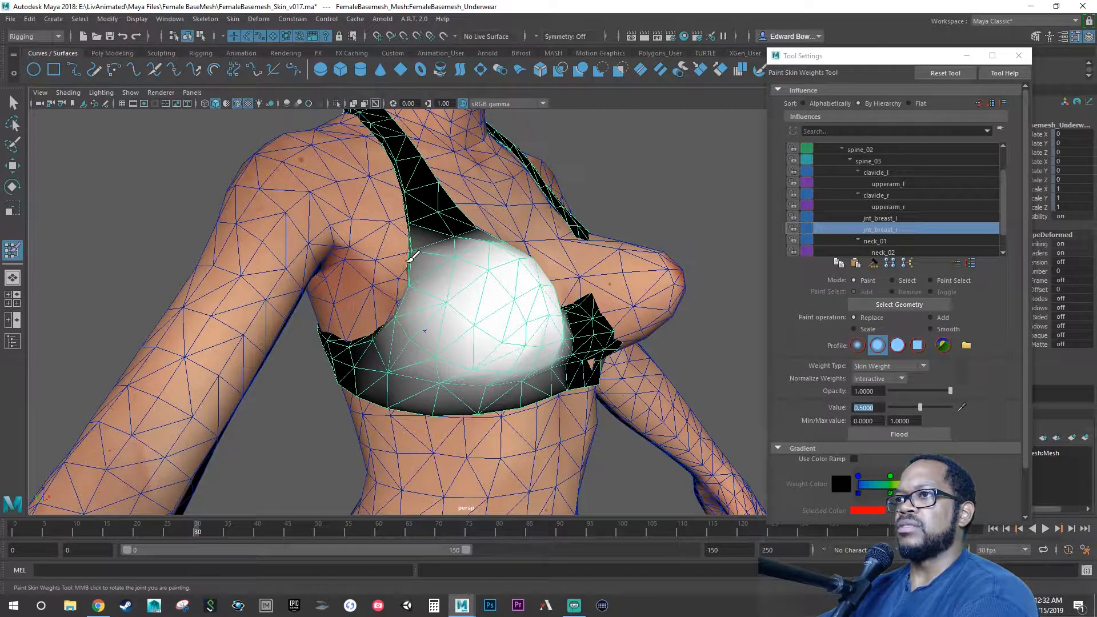
{"action": "left_click_drag", "start_coordinate": [412, 260], "coordinate": [372, 280], "text": "alt"}
{"action": "left_click", "coordinate": [415, 286]}
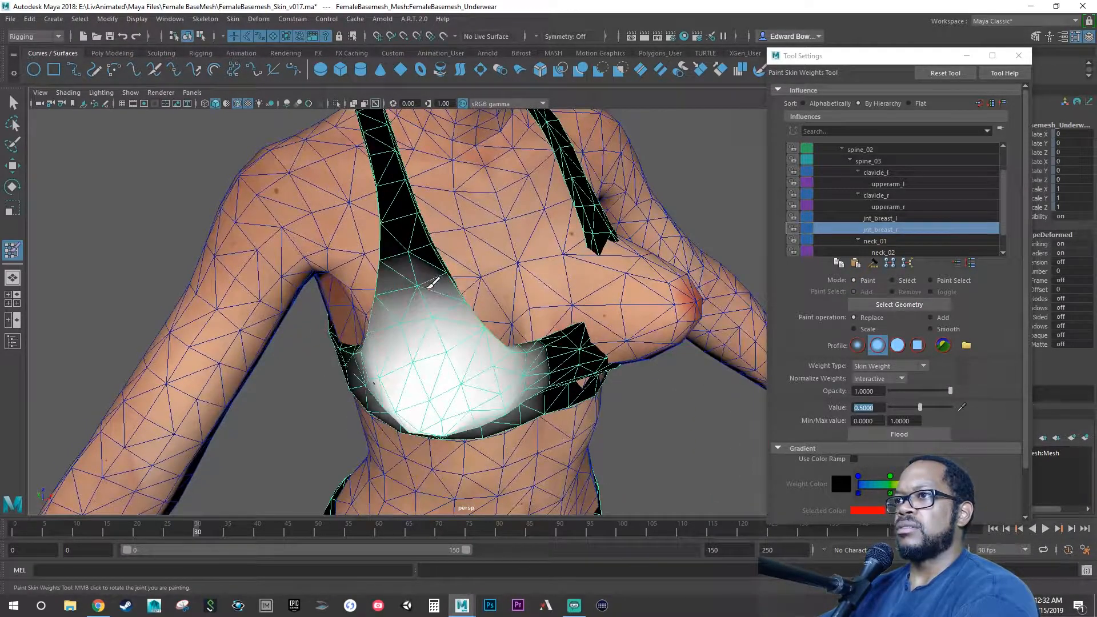
{"action": "left_click", "coordinate": [418, 290]}
{"action": "left_click", "coordinate": [442, 278]}
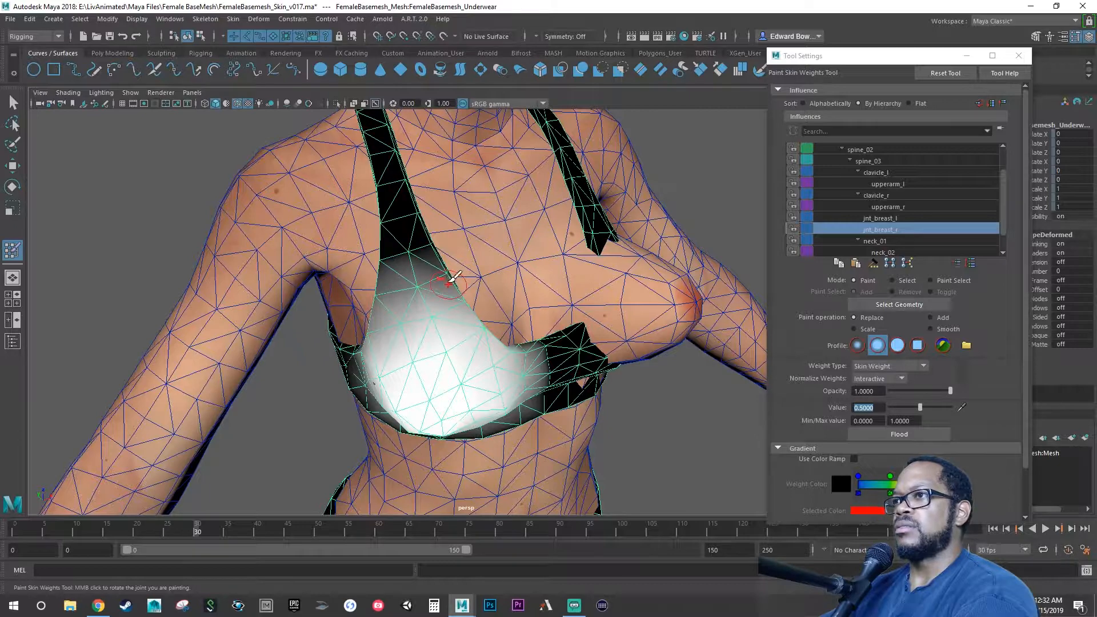
{"action": "left_click_drag", "start_coordinate": [457, 297], "coordinate": [442, 296], "text": "alt"}
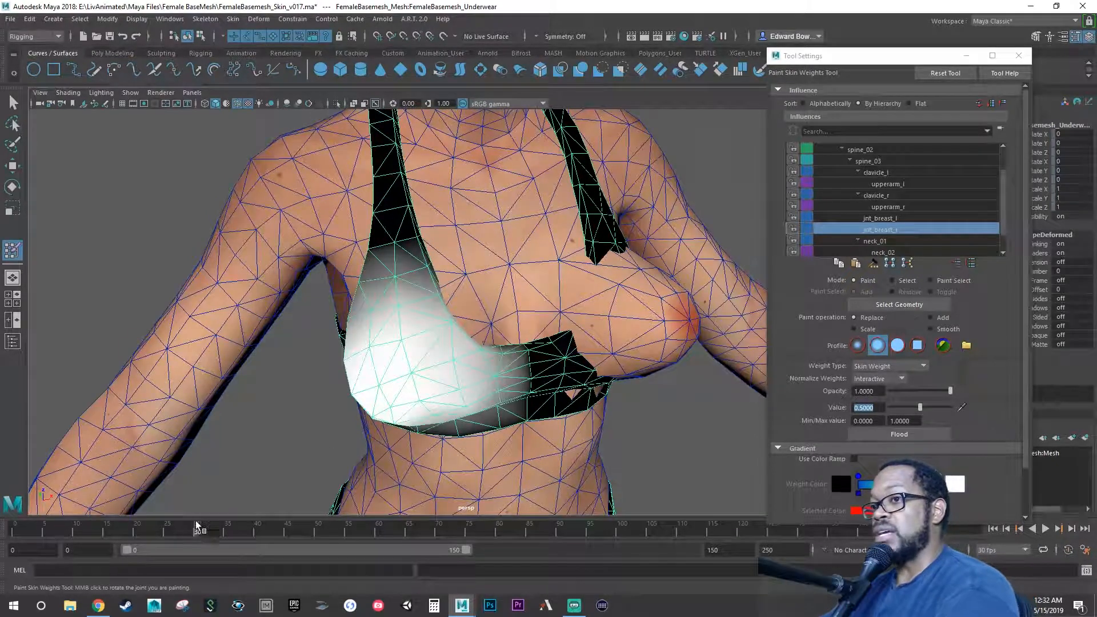
Scrub the animation back to frame 0 and forward to frame 35 to check how the right cup follows the breast
{"action": "mouse_move", "coordinate": [196, 529]}
{"action": "left_mouse_down"}
{"action": "mouse_move", "coordinate": [148, 533]}
{"action": "mouse_move", "coordinate": [2, 478]}
{"action": "mouse_move", "coordinate": [2, 409]}
{"action": "mouse_move", "coordinate": [44, 404]}
{"action": "mouse_move", "coordinate": [57, 429]}
{"action": "mouse_move", "coordinate": [4, 430]}
{"action": "left_mouse_up"}
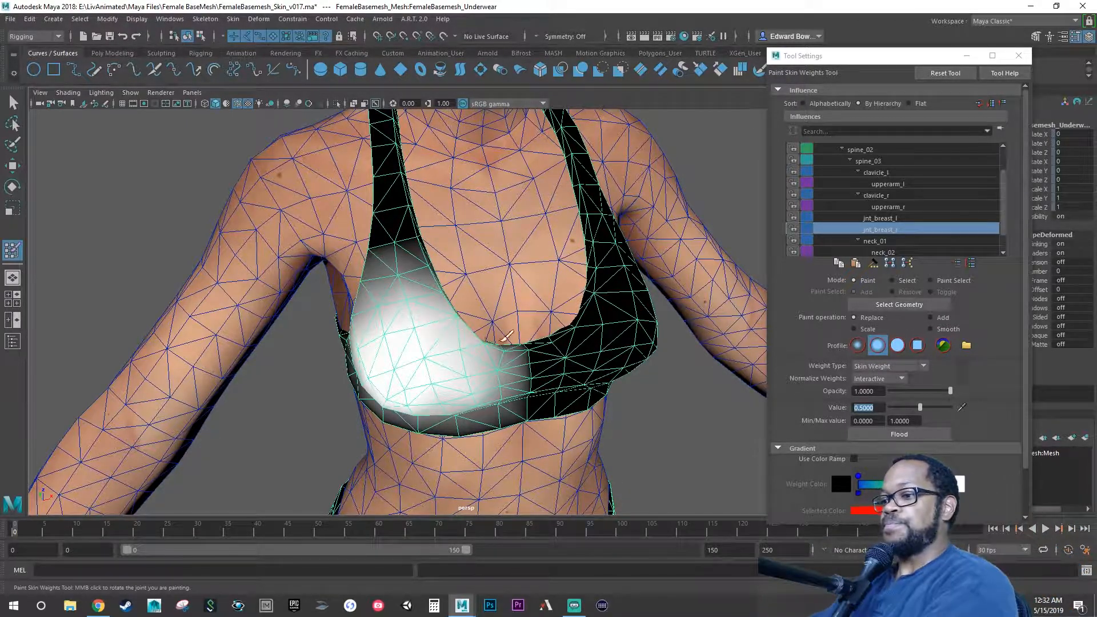
{"action": "left_click_drag", "start_coordinate": [598, 310], "coordinate": [282, 469], "text": "alt"}
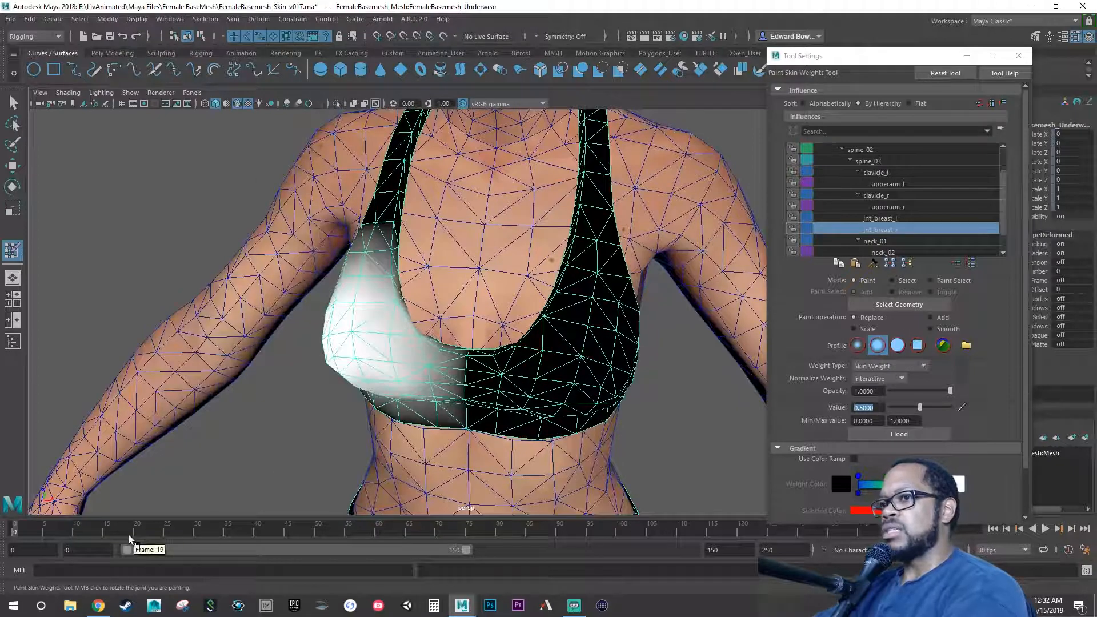
{"action": "left_click_drag", "start_coordinate": [140, 537], "coordinate": [195, 539]}
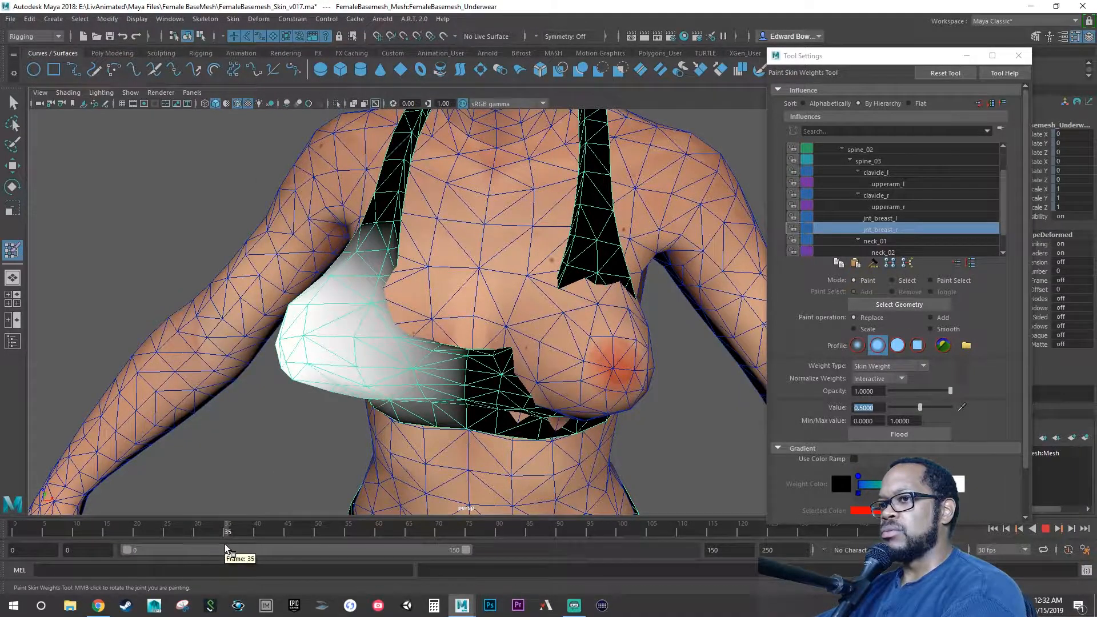
Set the paint value to 0 and remove the stray jnt_breast_l weight from the right cup
{"action": "left_click", "coordinate": [886, 217]}
{"action": "left_click_drag", "start_coordinate": [598, 392], "coordinate": [637, 352], "text": "alt"}
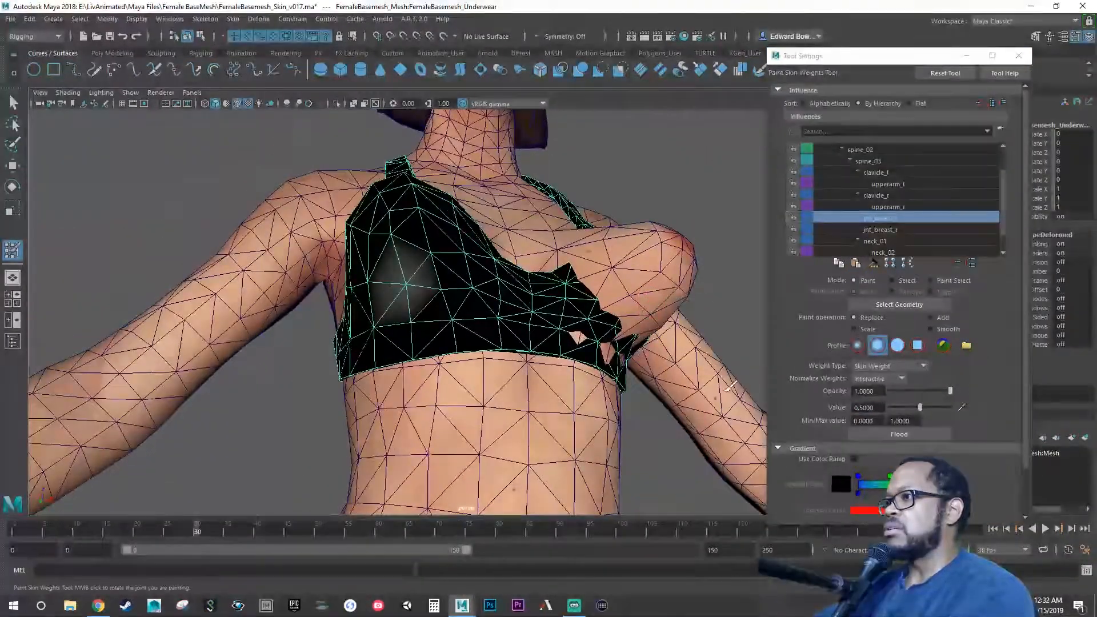
{"action": "left_click_drag", "start_coordinate": [919, 406], "coordinate": [885, 406]}
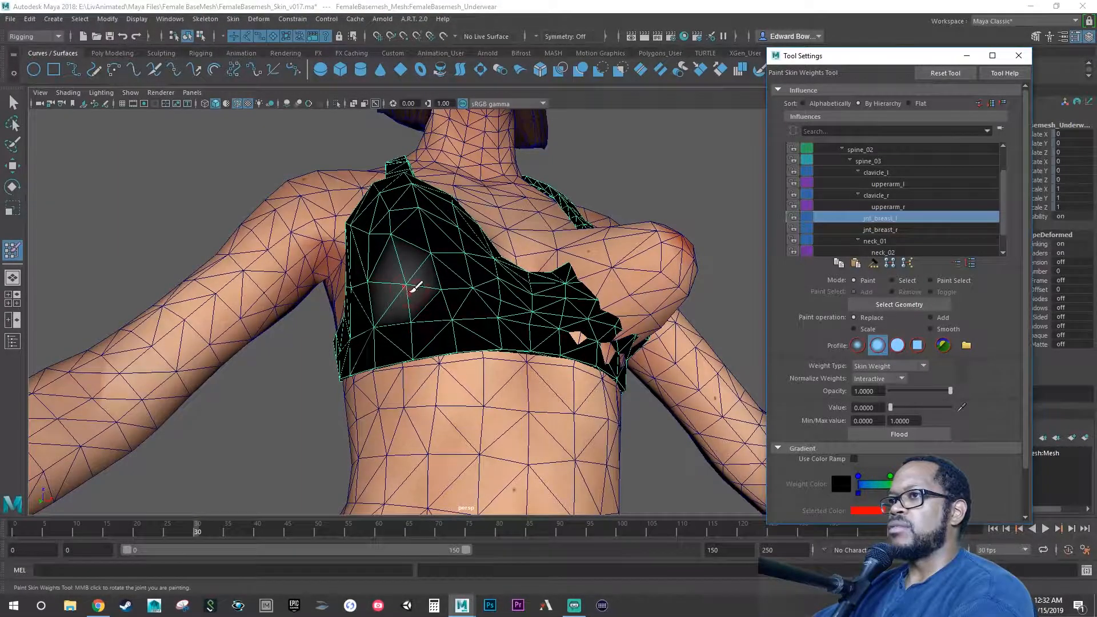
{"action": "mouse_move", "coordinate": [415, 289]}
{"action": "left_mouse_down"}
{"action": "mouse_move", "coordinate": [371, 289]}
{"action": "mouse_move", "coordinate": [434, 296]}
{"action": "mouse_move", "coordinate": [468, 264]}
{"action": "mouse_move", "coordinate": [353, 281]}
{"action": "mouse_move", "coordinate": [377, 286]}
{"action": "left_mouse_up"}
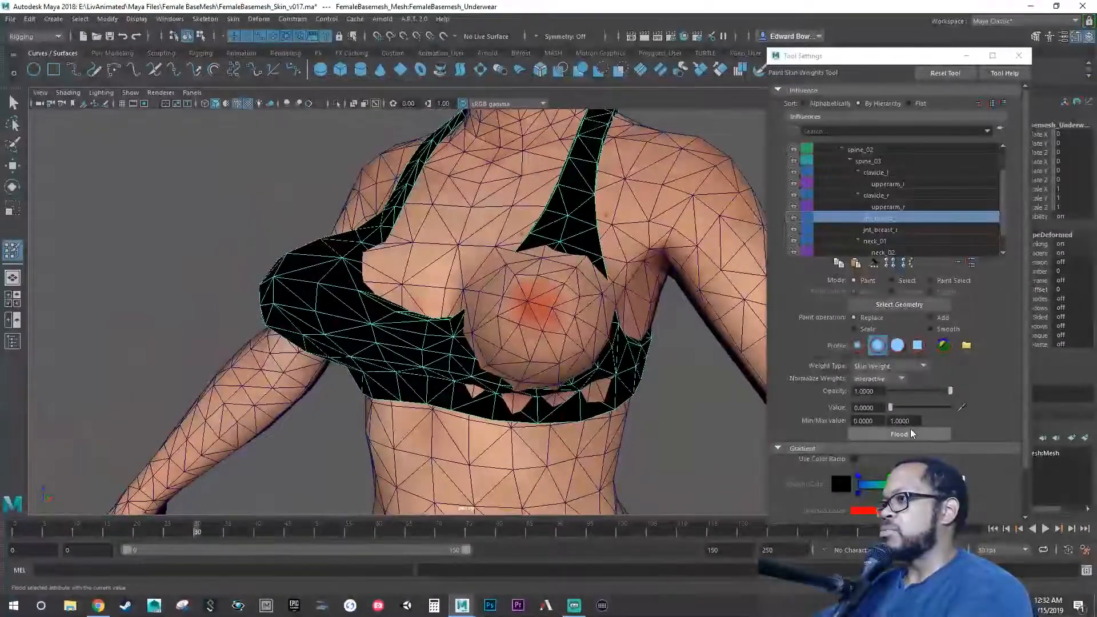
Set the paint value to 1 and paint full jnt_breast_l weight over the centre, top and inner side of the left cup
{"action": "left_click_drag", "start_coordinate": [889, 407], "coordinate": [988, 413]}
{"action": "left_click_drag", "start_coordinate": [587, 326], "coordinate": [565, 332], "text": "alt"}
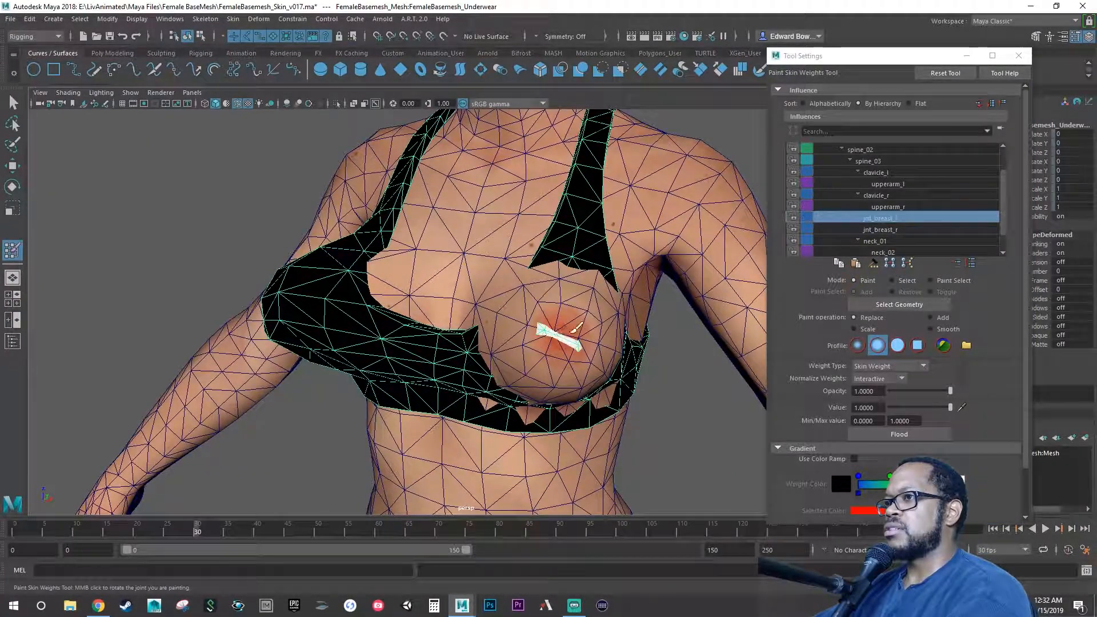
{"action": "mouse_move", "coordinate": [563, 322]}
{"action": "middle_mouse_down"}
{"action": "mouse_move", "coordinate": [548, 317]}
{"action": "mouse_move", "coordinate": [535, 333]}
{"action": "middle_mouse_up"}
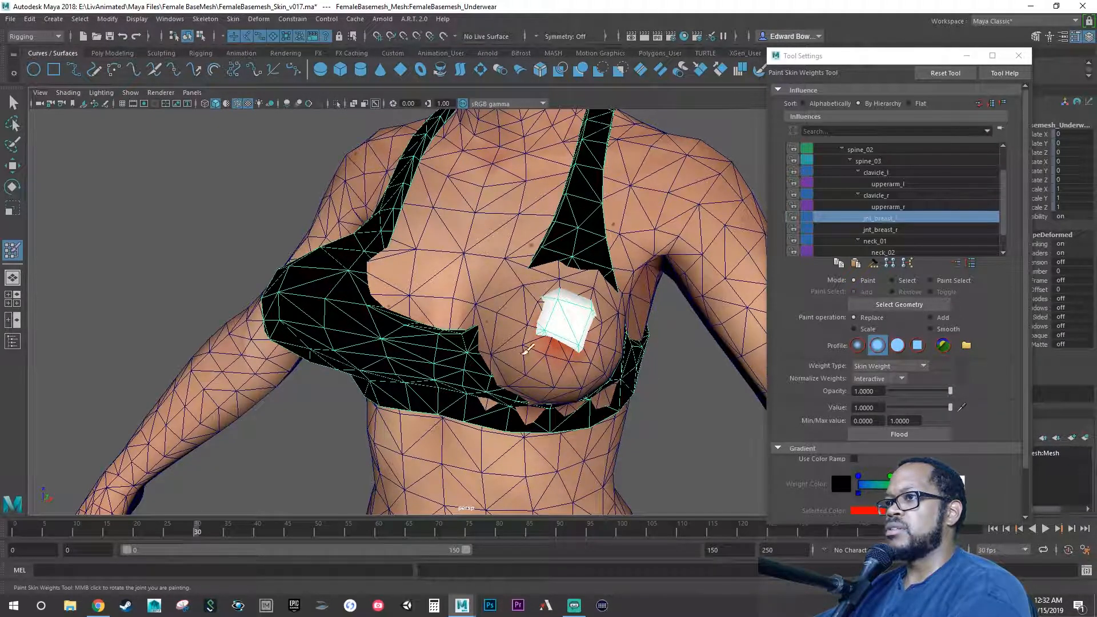
{"action": "mouse_move", "coordinate": [565, 368]}
{"action": "middle_mouse_down"}
{"action": "mouse_move", "coordinate": [588, 334]}
{"action": "mouse_move", "coordinate": [591, 286]}
{"action": "mouse_move", "coordinate": [562, 283]}
{"action": "mouse_move", "coordinate": [501, 326]}
{"action": "middle_mouse_up"}
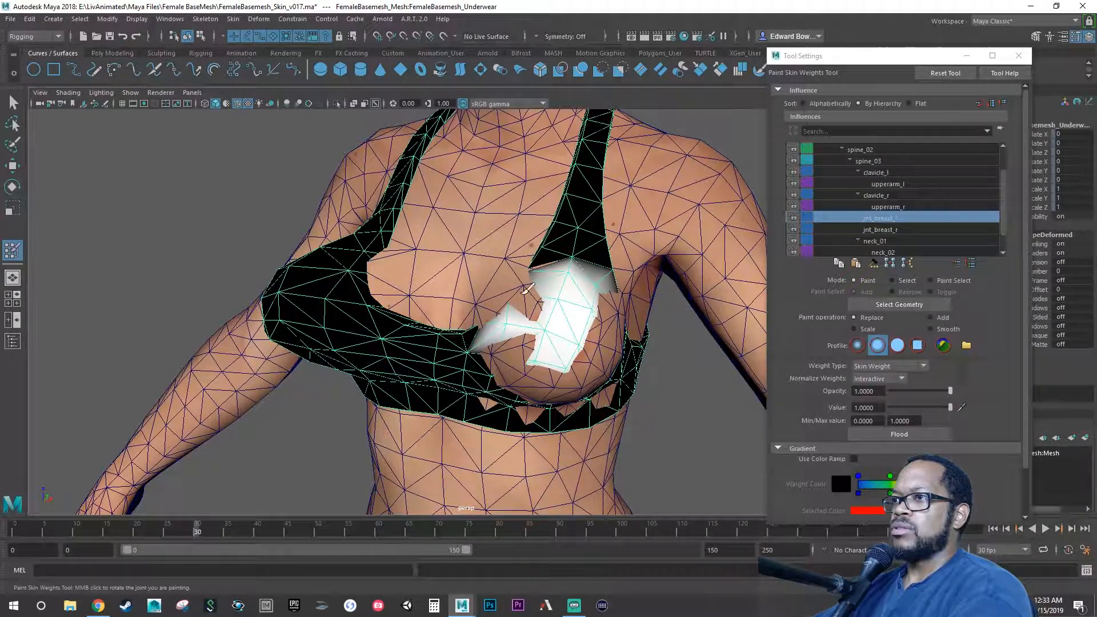
{"action": "mouse_move", "coordinate": [485, 341]}
{"action": "left_mouse_down"}
{"action": "mouse_move", "coordinate": [536, 383]}
{"action": "mouse_move", "coordinate": [558, 350]}
{"action": "left_mouse_up"}
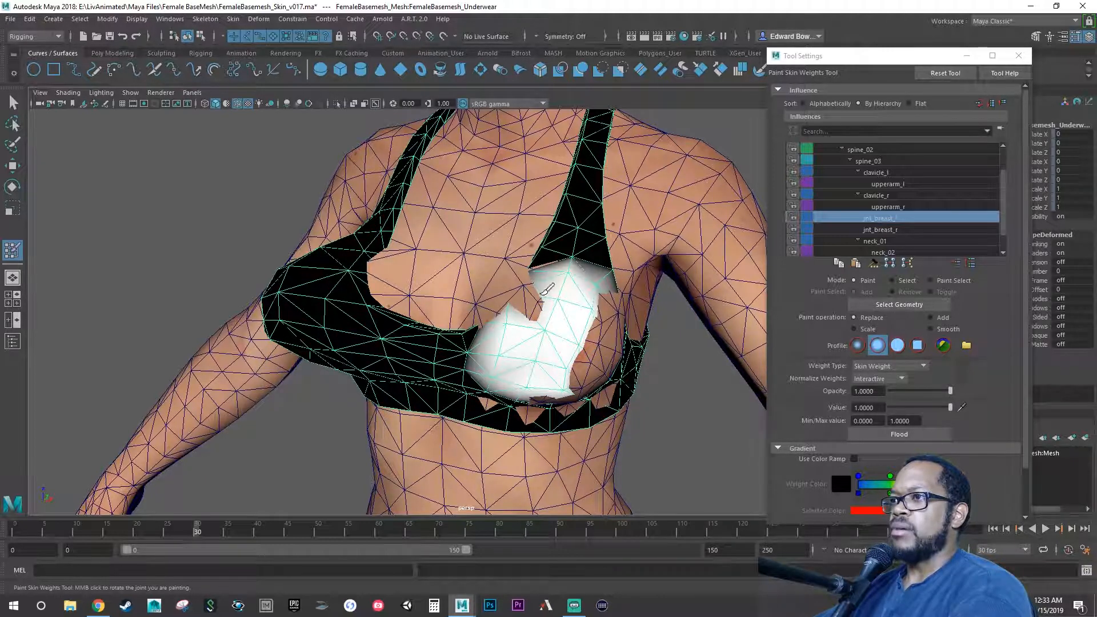
{"action": "left_click_drag", "start_coordinate": [540, 280], "coordinate": [510, 314]}
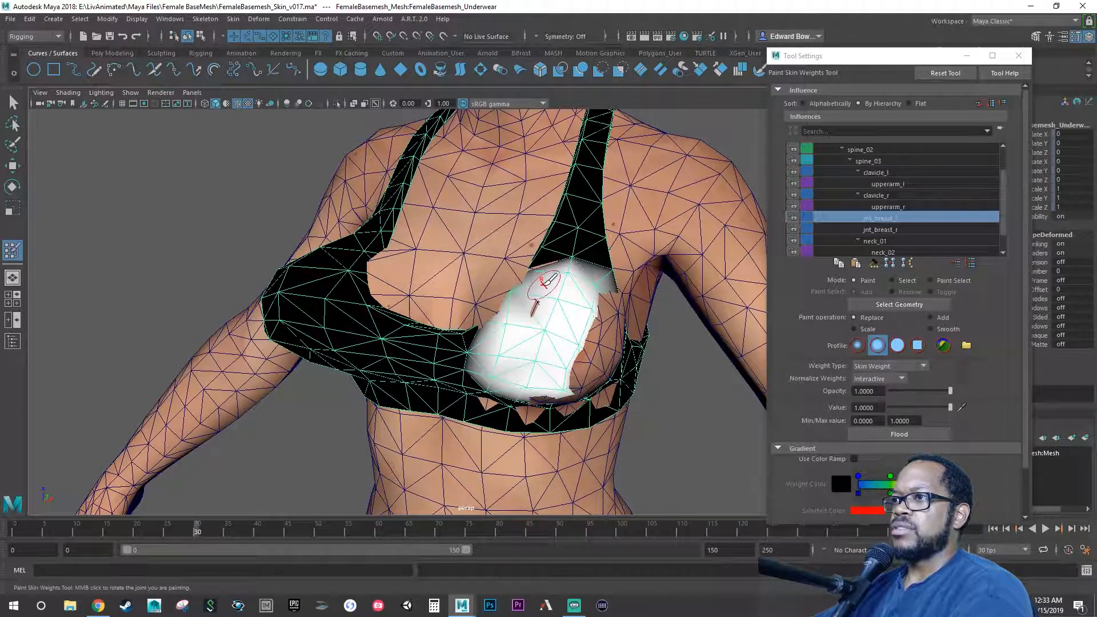